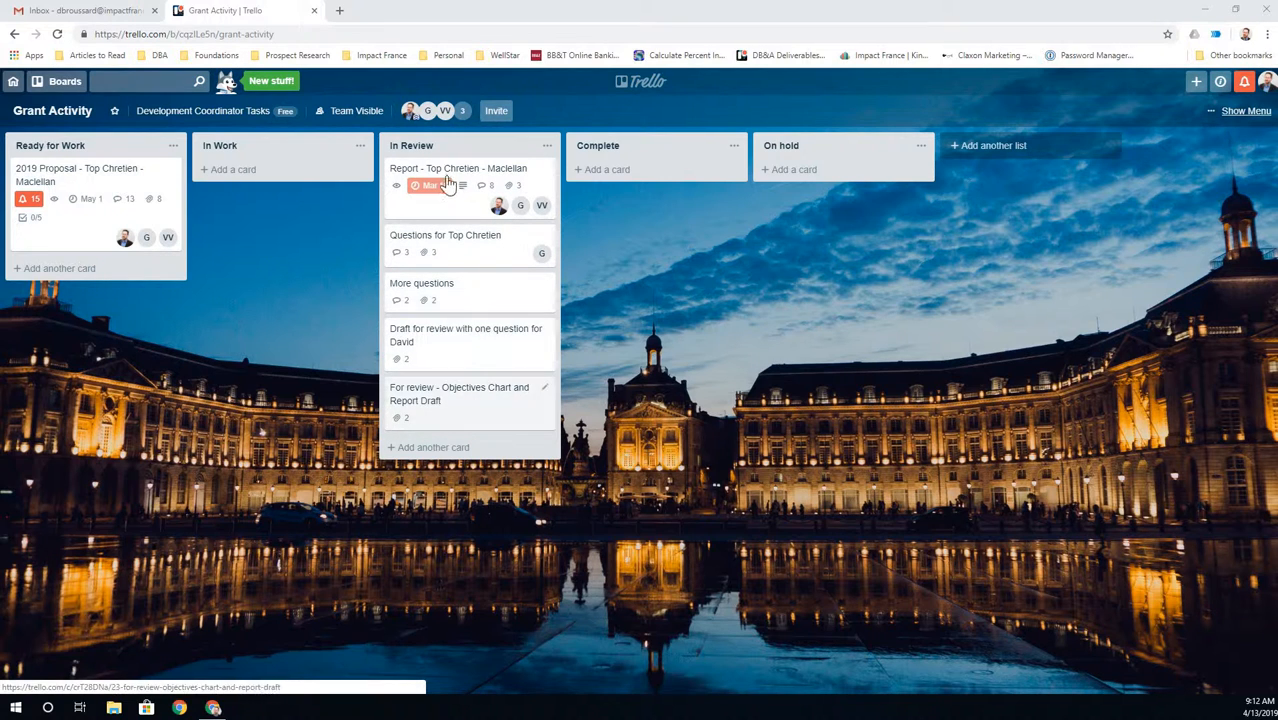
# - Open the 2019 Proposal - Top Chretien - Maclellan card and review its attachments, checklist and activity
pyautogui.click(100, 180)
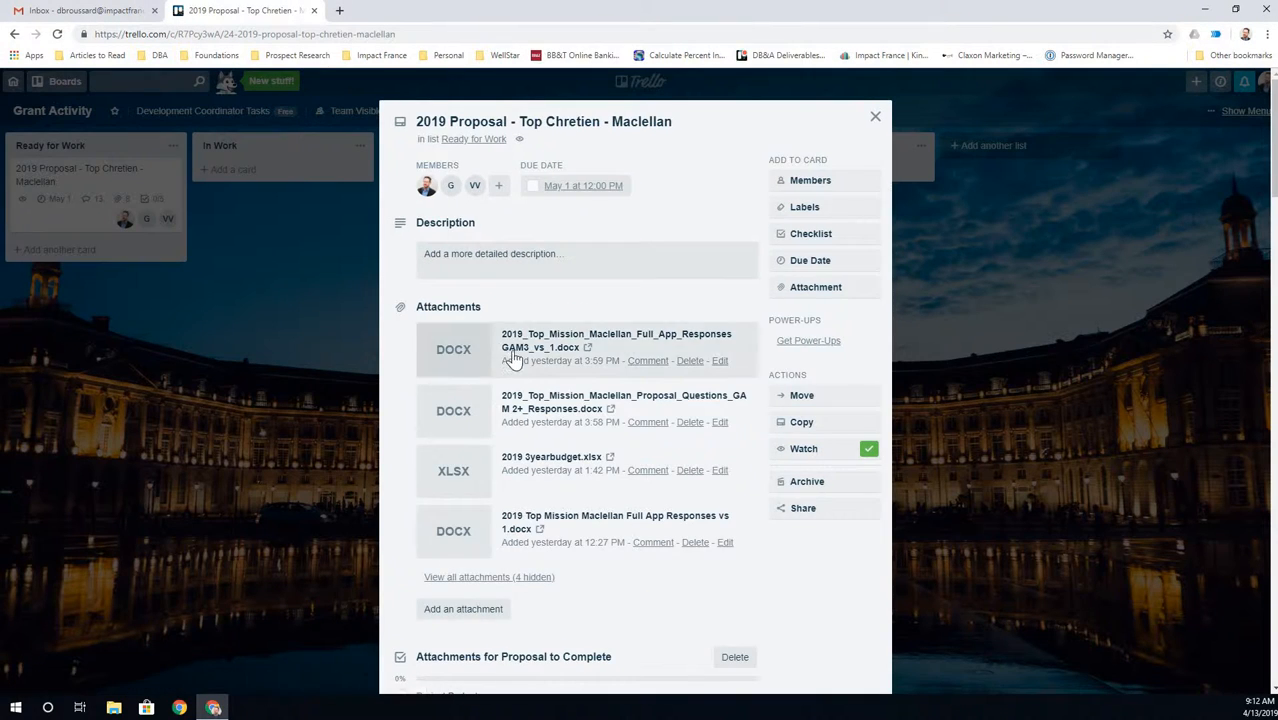
pyautogui.scroll(-5, 553, 374)
pyautogui.scroll(-1, 555, 377)
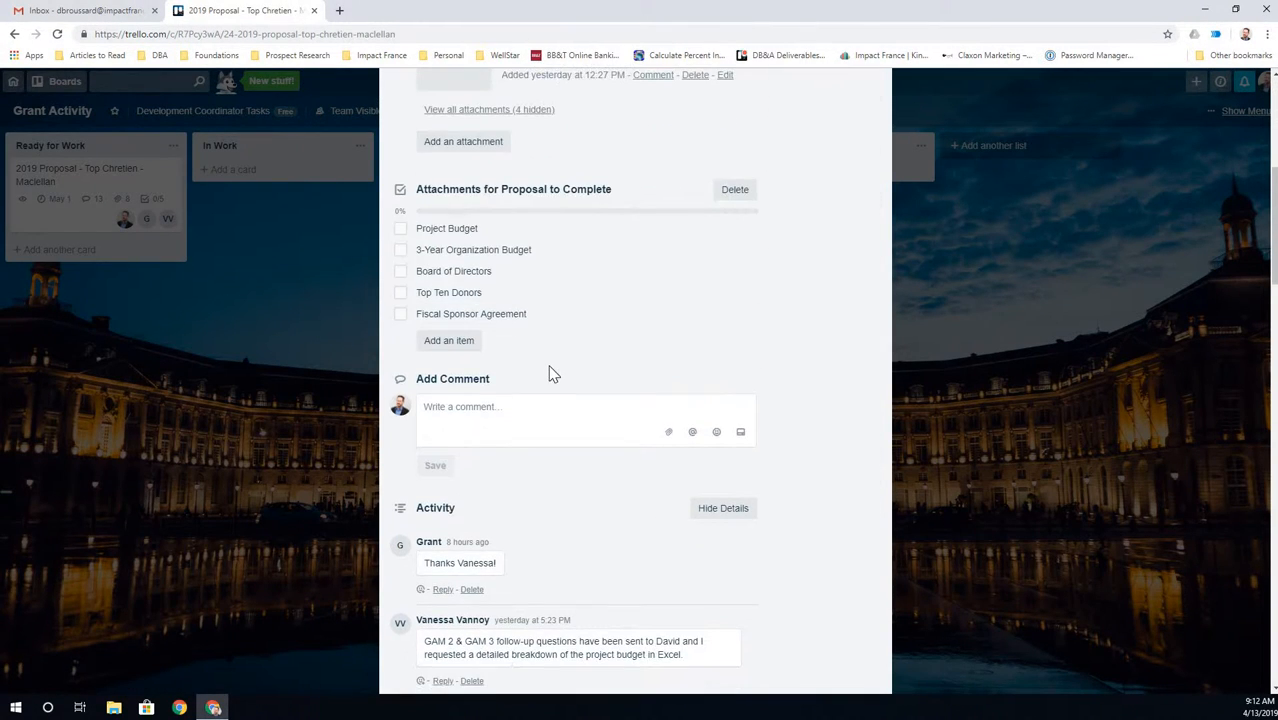
pyautogui.scroll(-2, 551, 370)
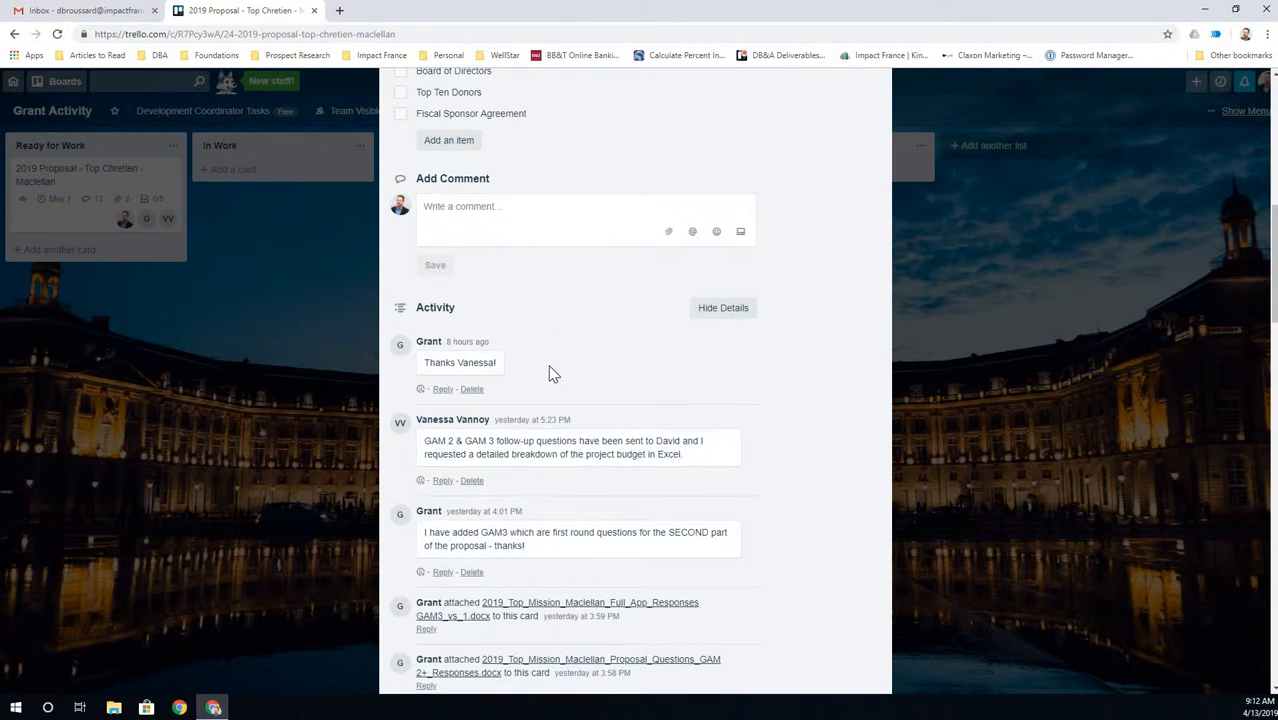
pyautogui.scroll(-8, 553, 374)
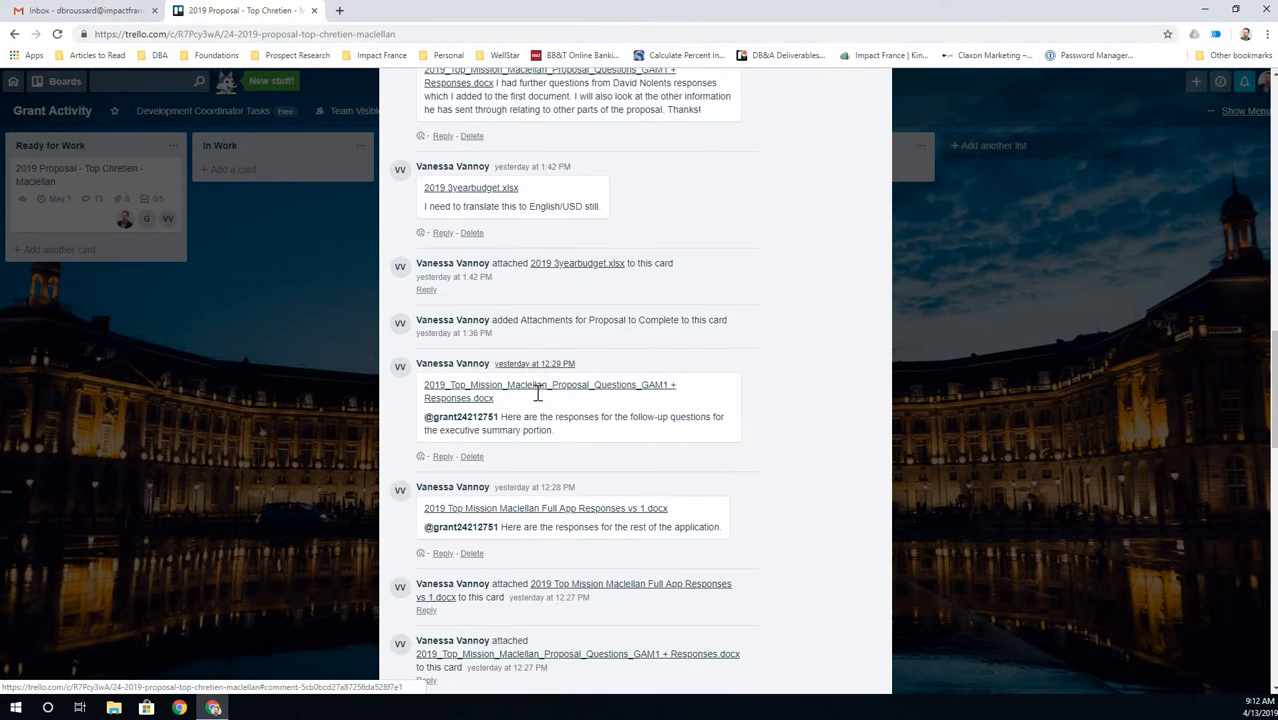
pyautogui.scroll(-10, 537, 393)
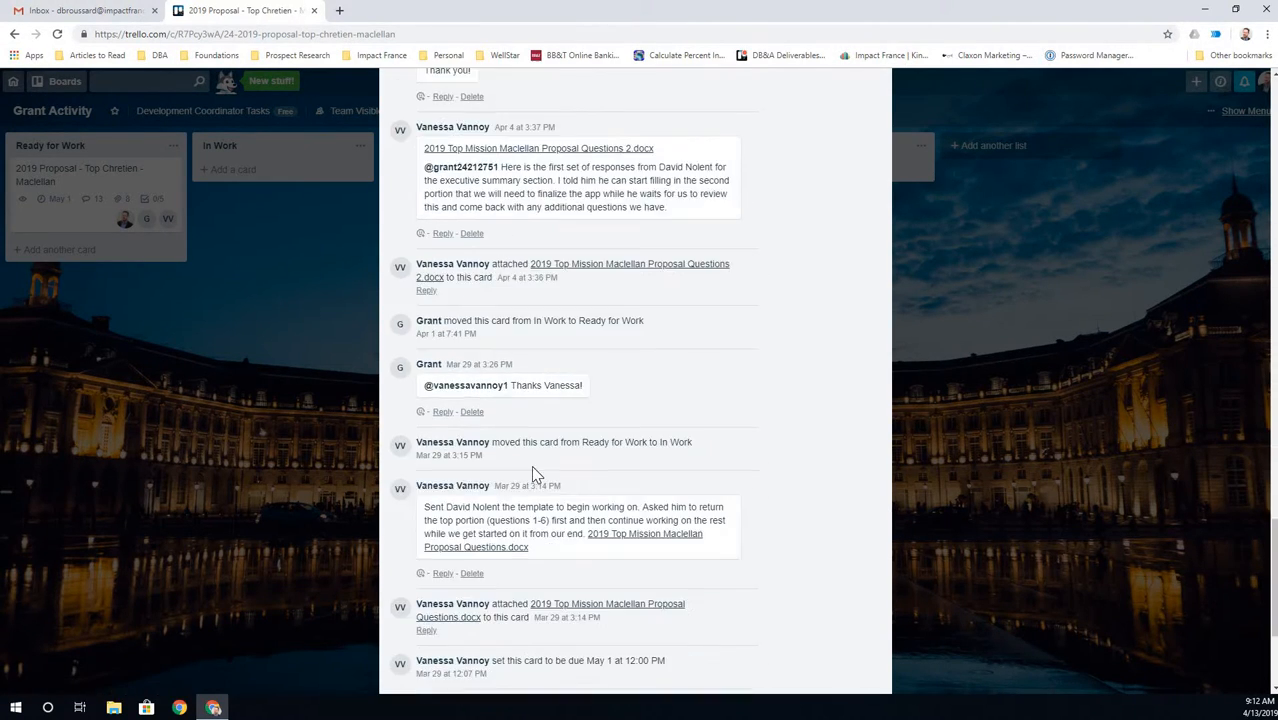
pyautogui.scroll(-3, 531, 475)
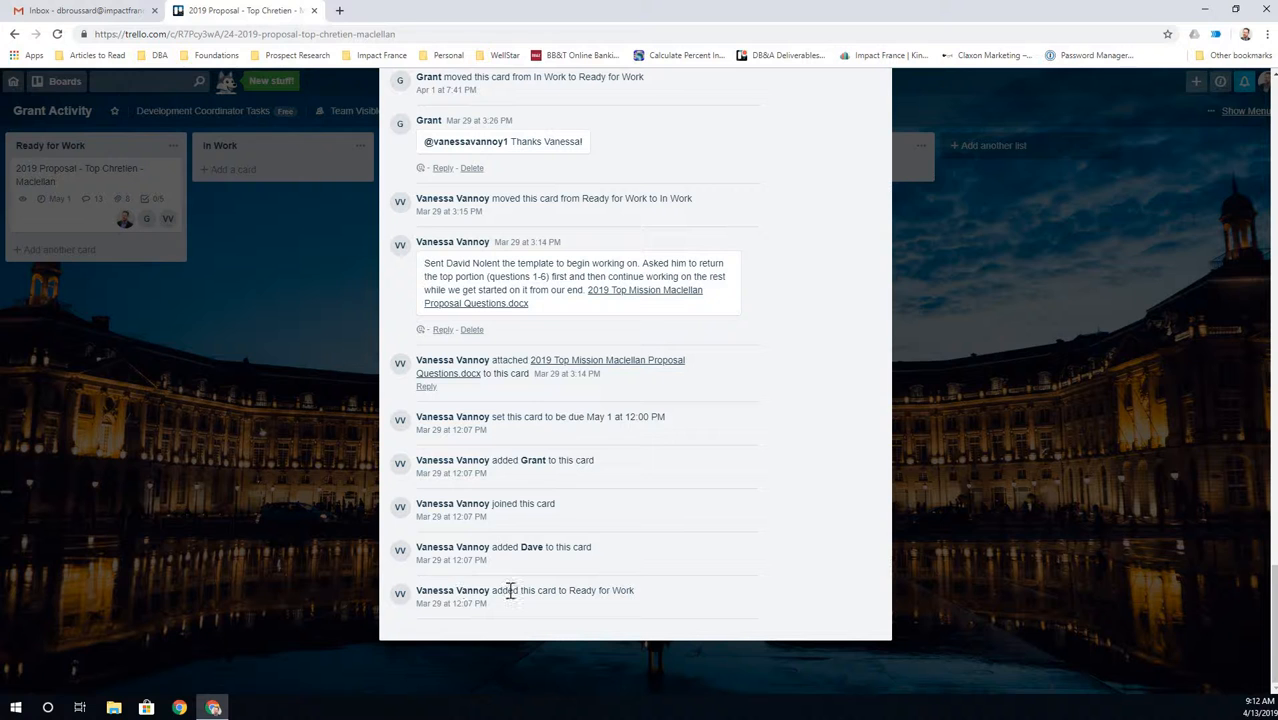
pyautogui.scroll(15, 511, 593)
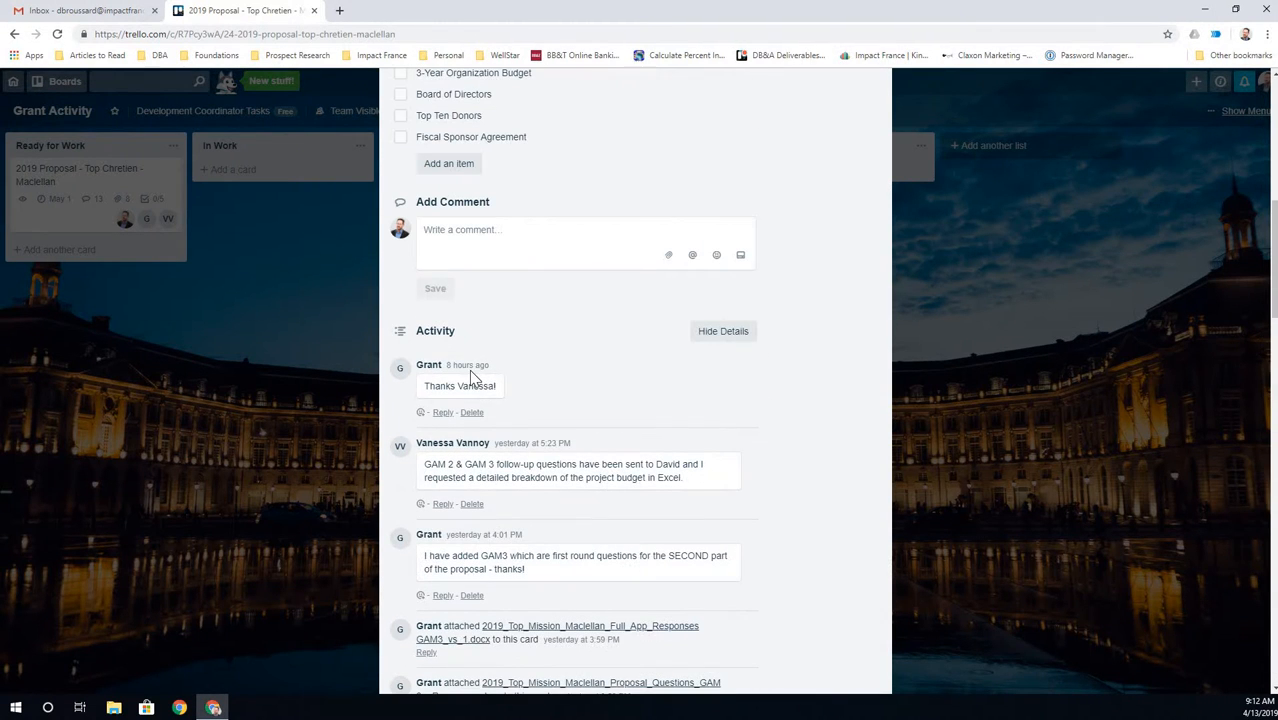
pyautogui.scroll(3, 535, 458)
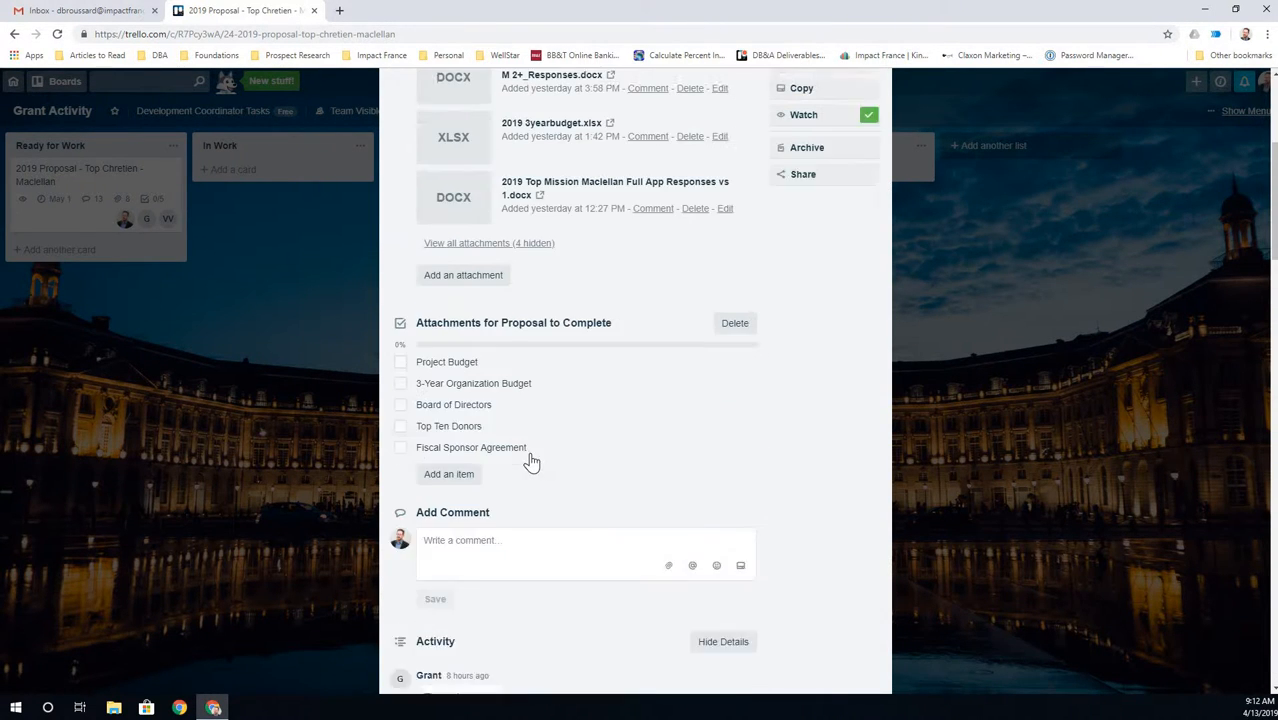
pyautogui.scroll(-4, 528, 456)
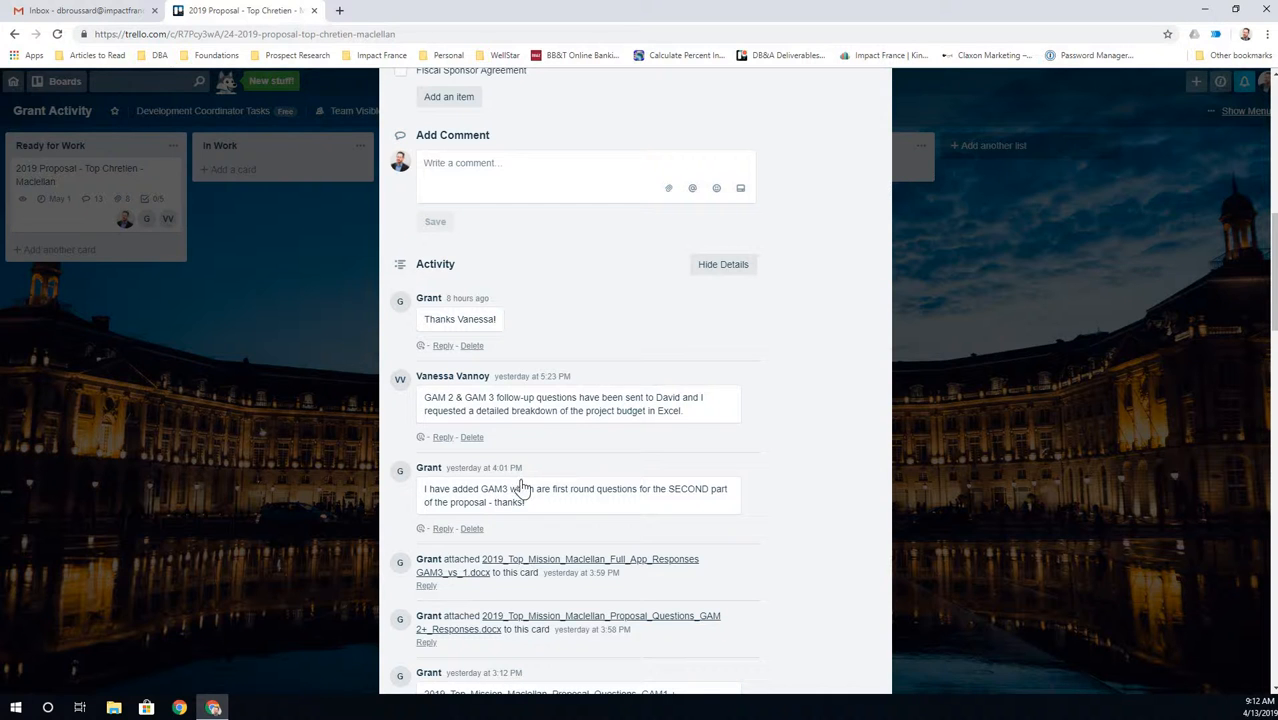
pyautogui.scroll(10, 522, 476)
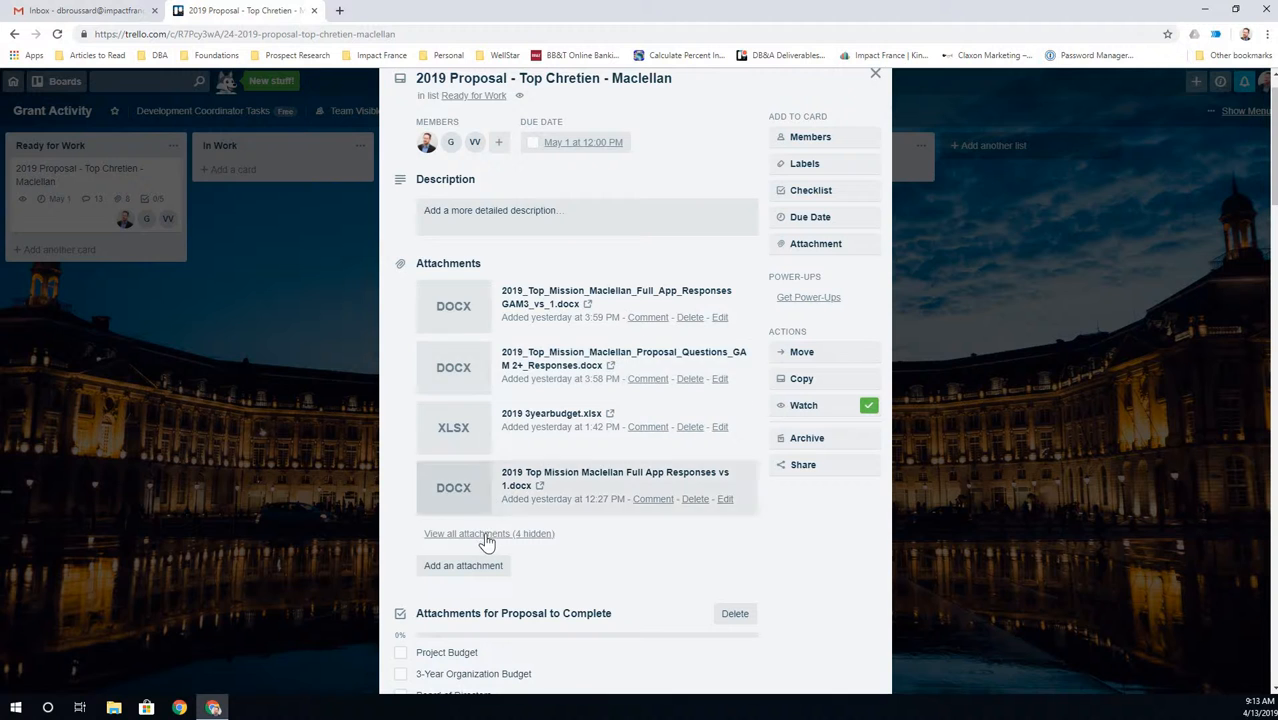
# - Show the 4 hidden attachments and browse them, down to the GAM3 responses .docx
pyautogui.click(533, 533)
pyautogui.scroll(-2, 551, 550)
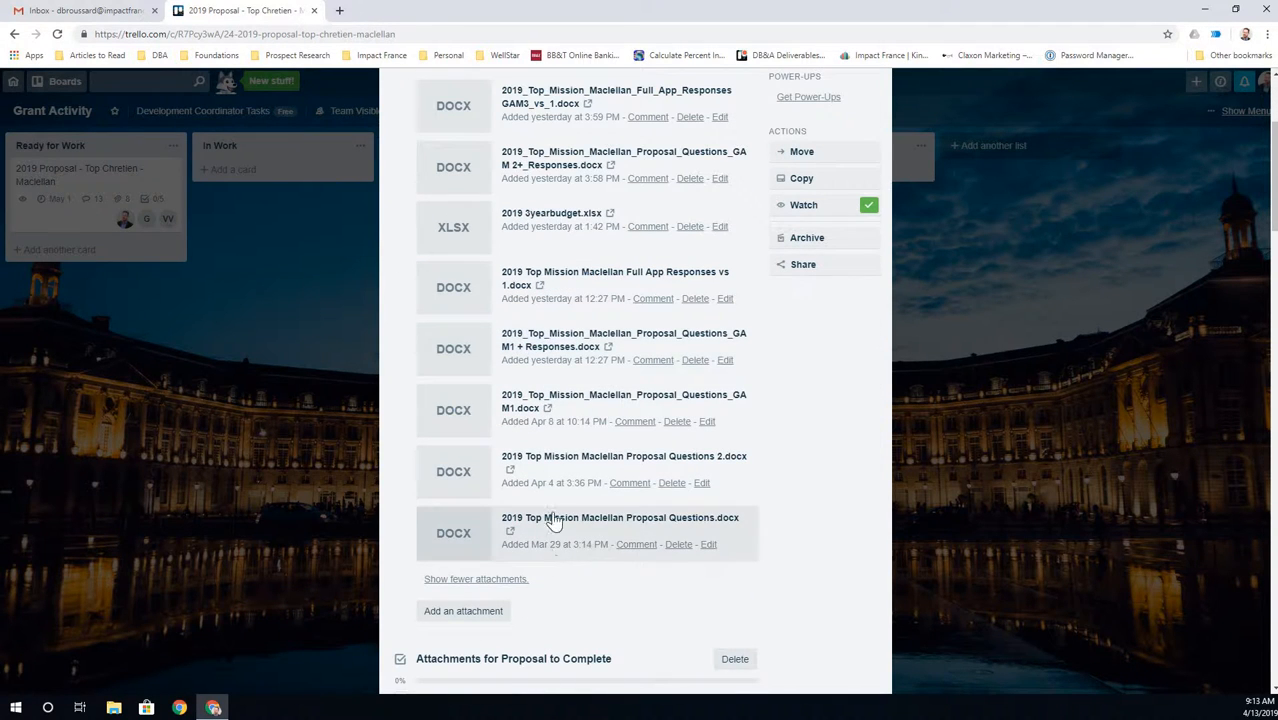
pyautogui.scroll(2, 547, 375)
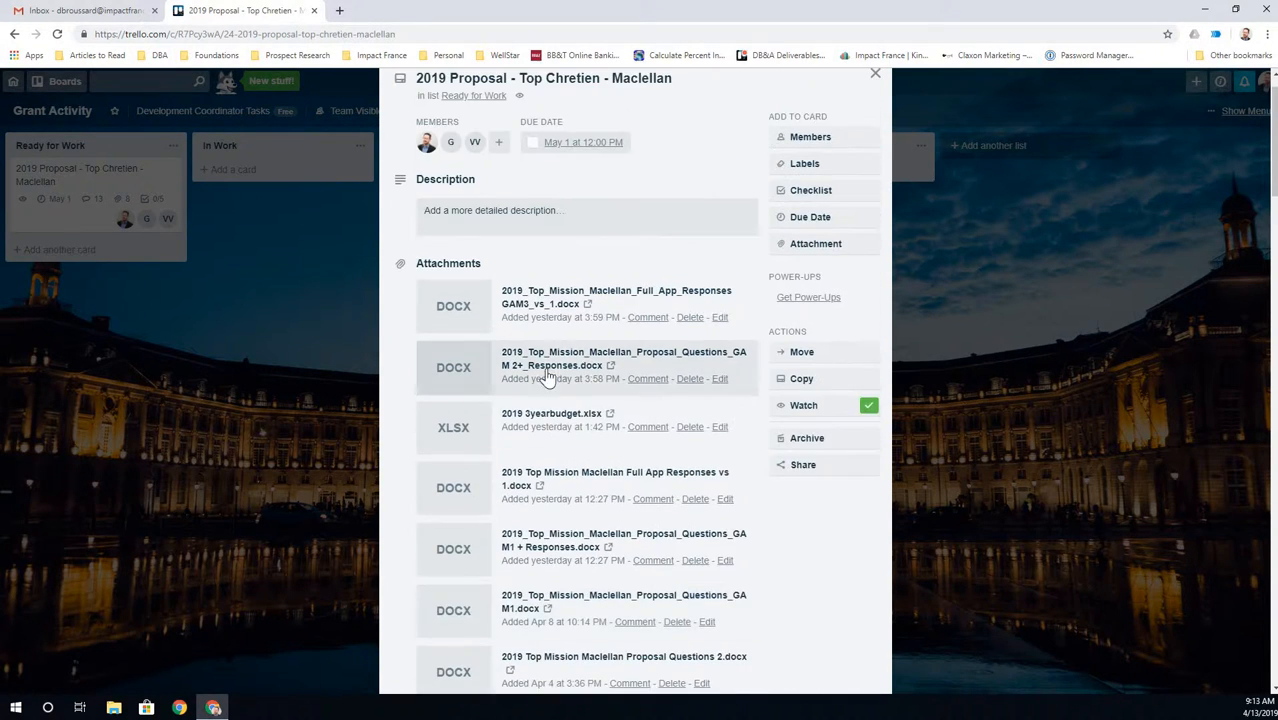
pyautogui.scroll(-10, 548, 375)
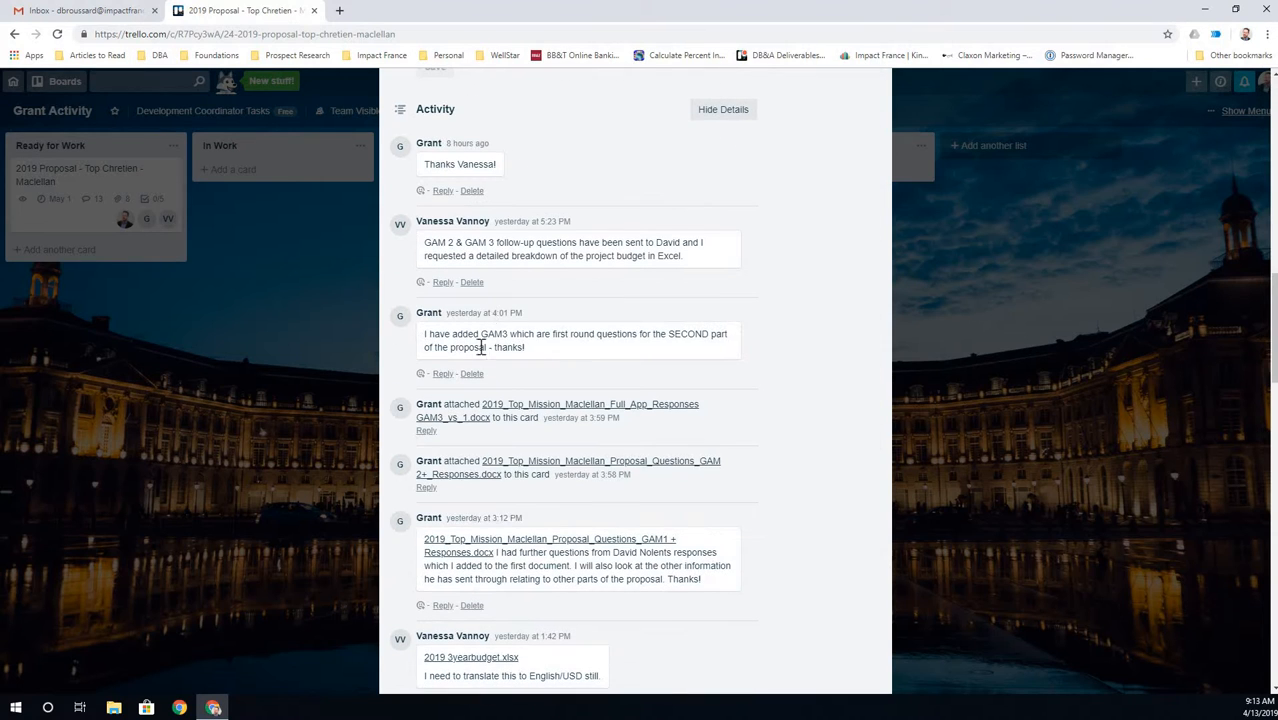
pyautogui.scroll(4, 503, 490)
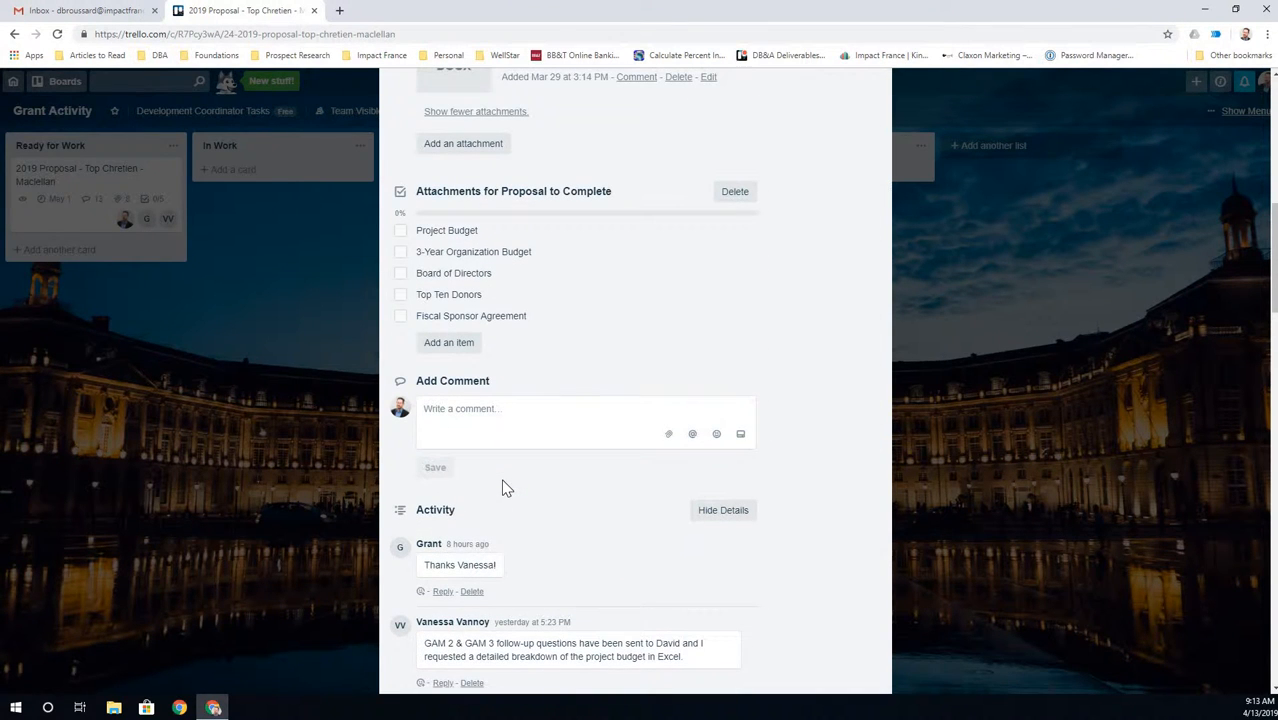
pyautogui.scroll(2, 506, 464)
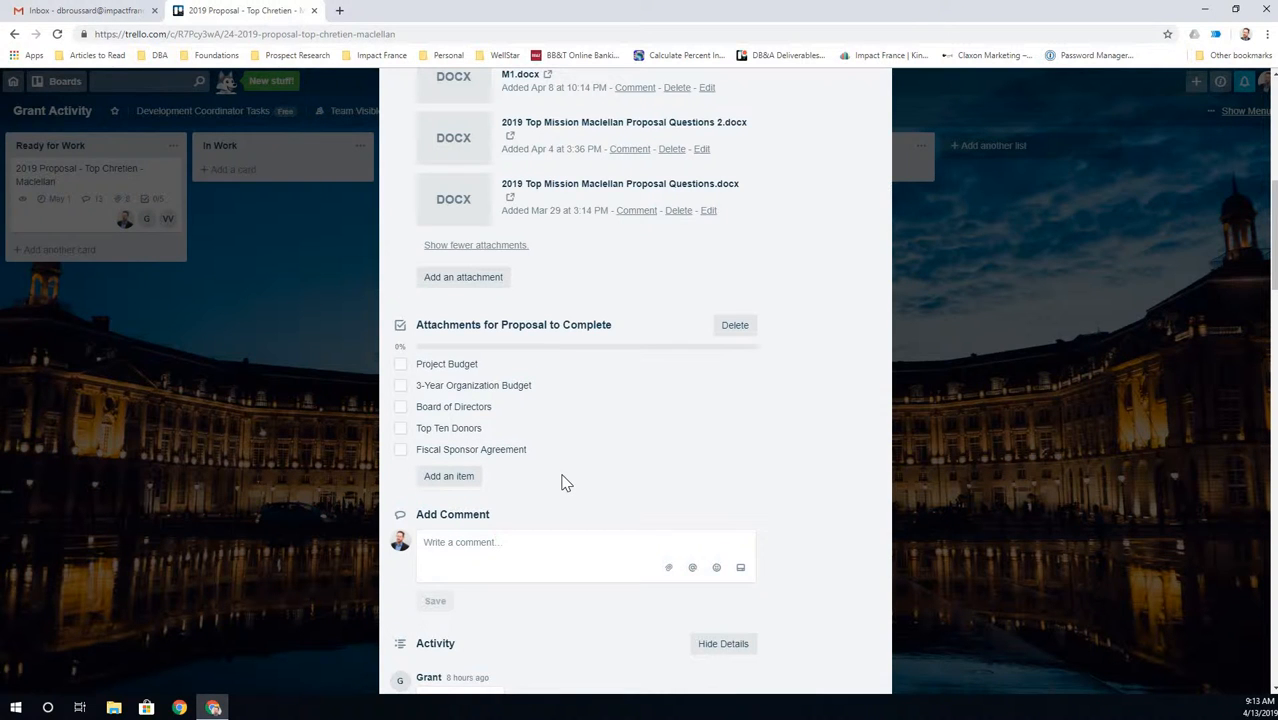
pyautogui.scroll(4, 562, 483)
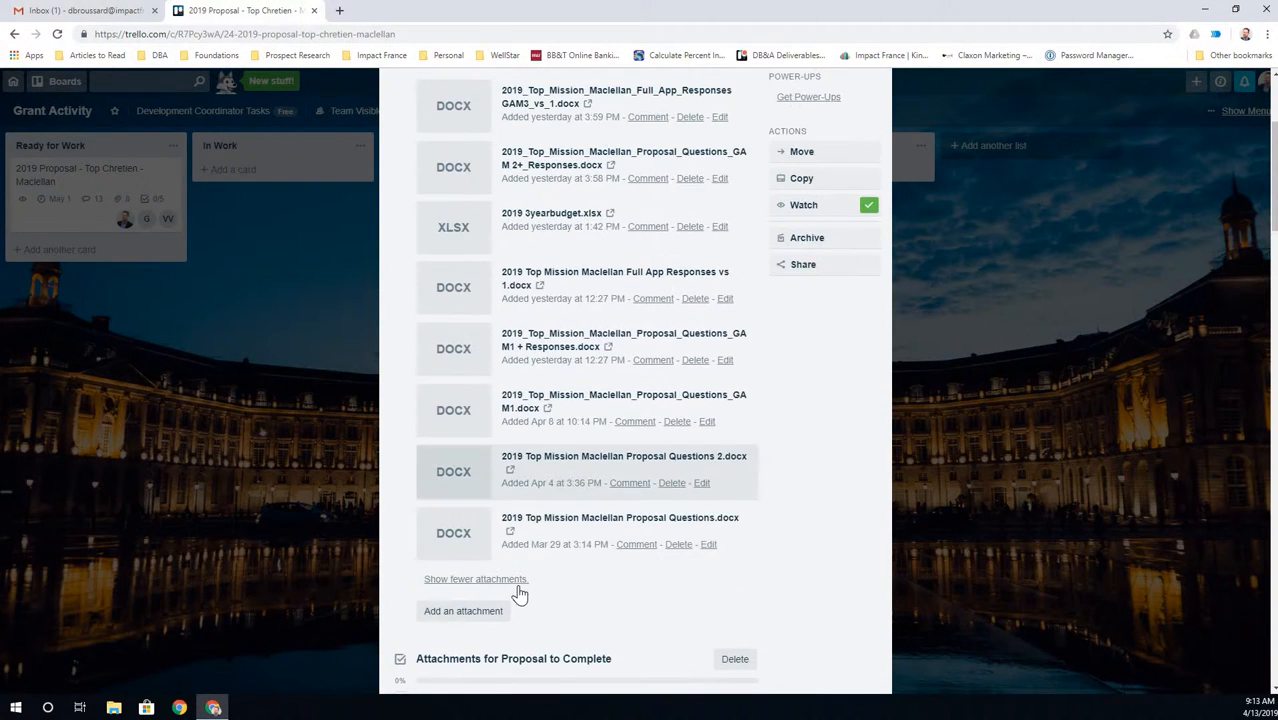
pyautogui.scroll(3, 584, 363)
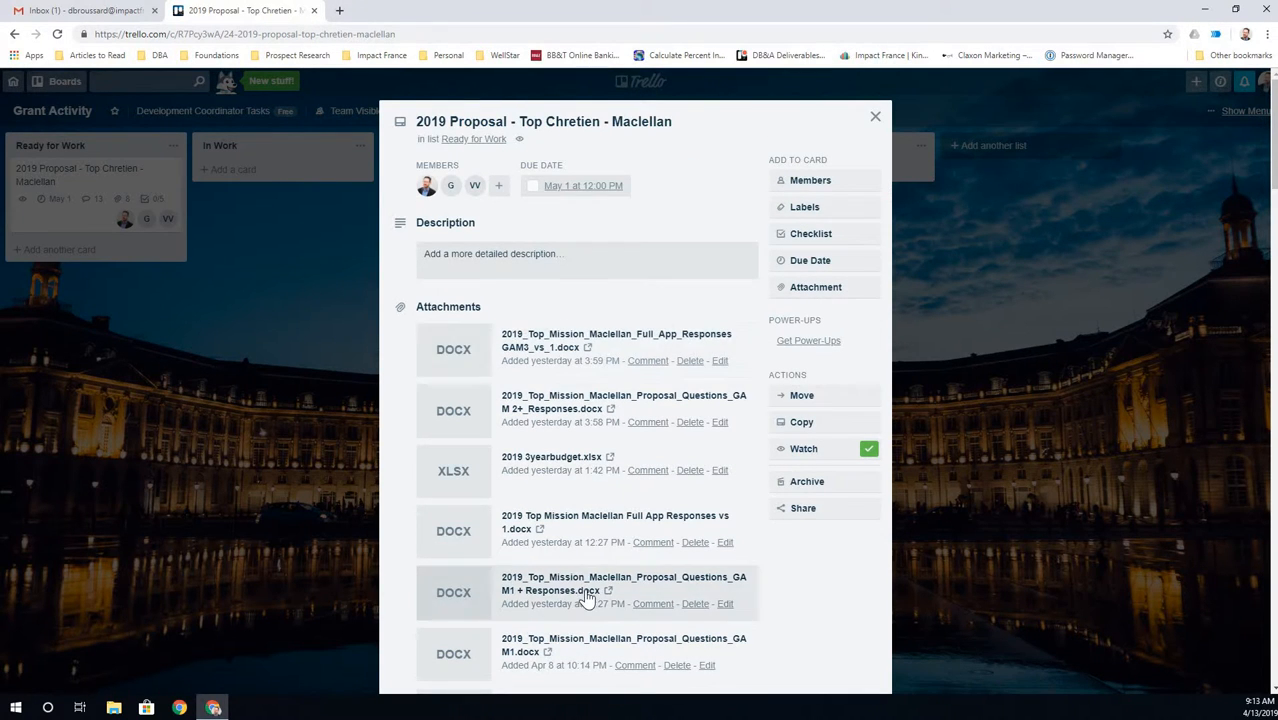
pyautogui.scroll(-2, 585, 600)
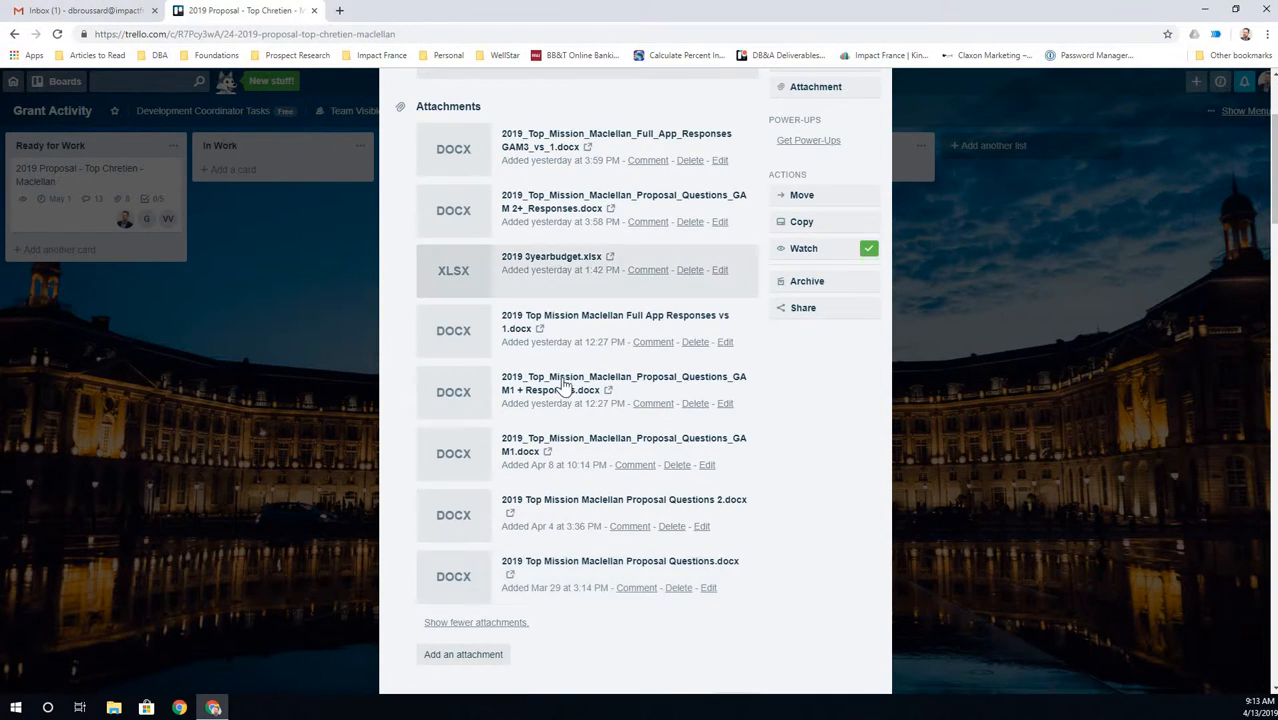
pyautogui.scroll(2, 563, 380)
pyautogui.scroll(-10, 507, 490)
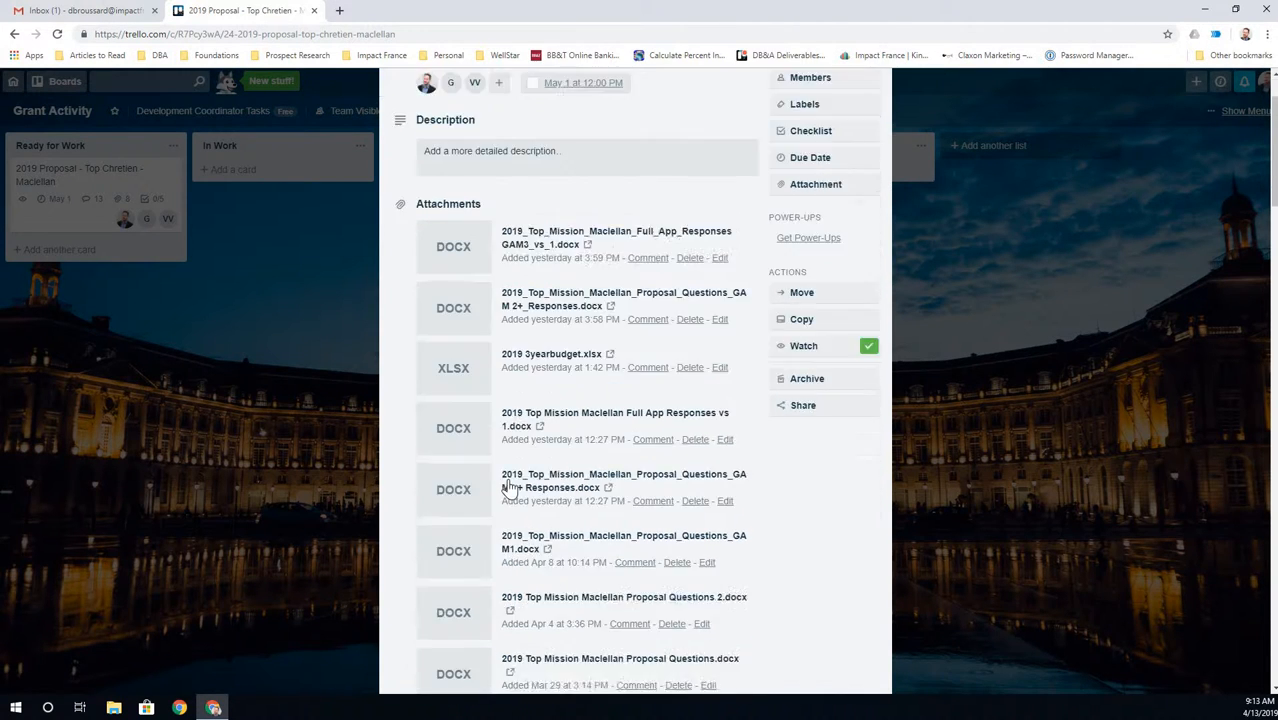
pyautogui.scroll(-3, 507, 490)
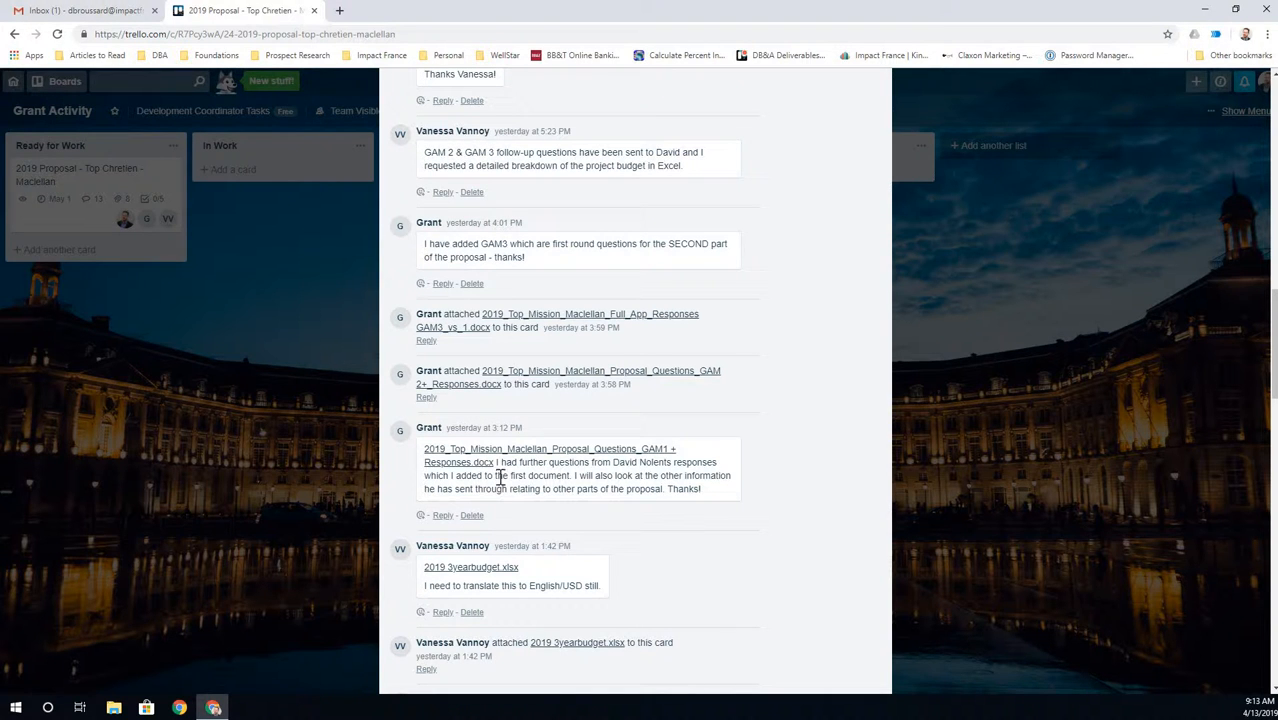
pyautogui.scroll(15, 500, 460)
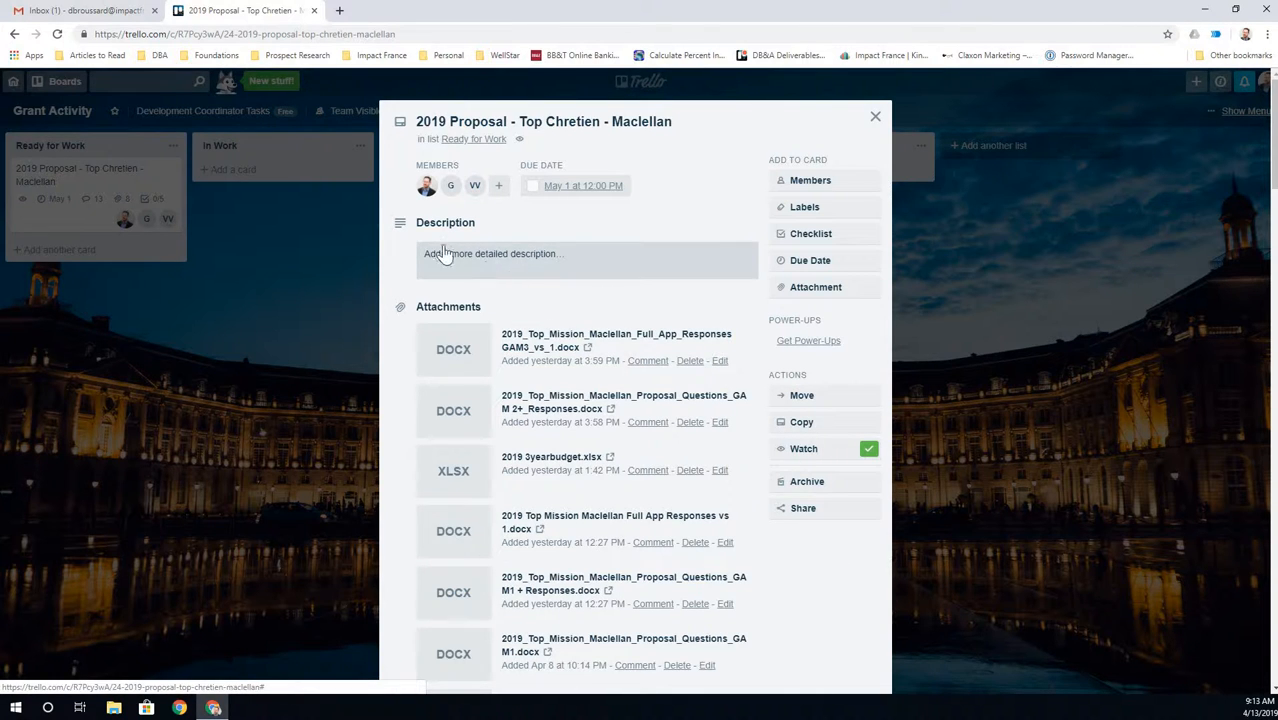
pyautogui.scroll(-10, 516, 455)
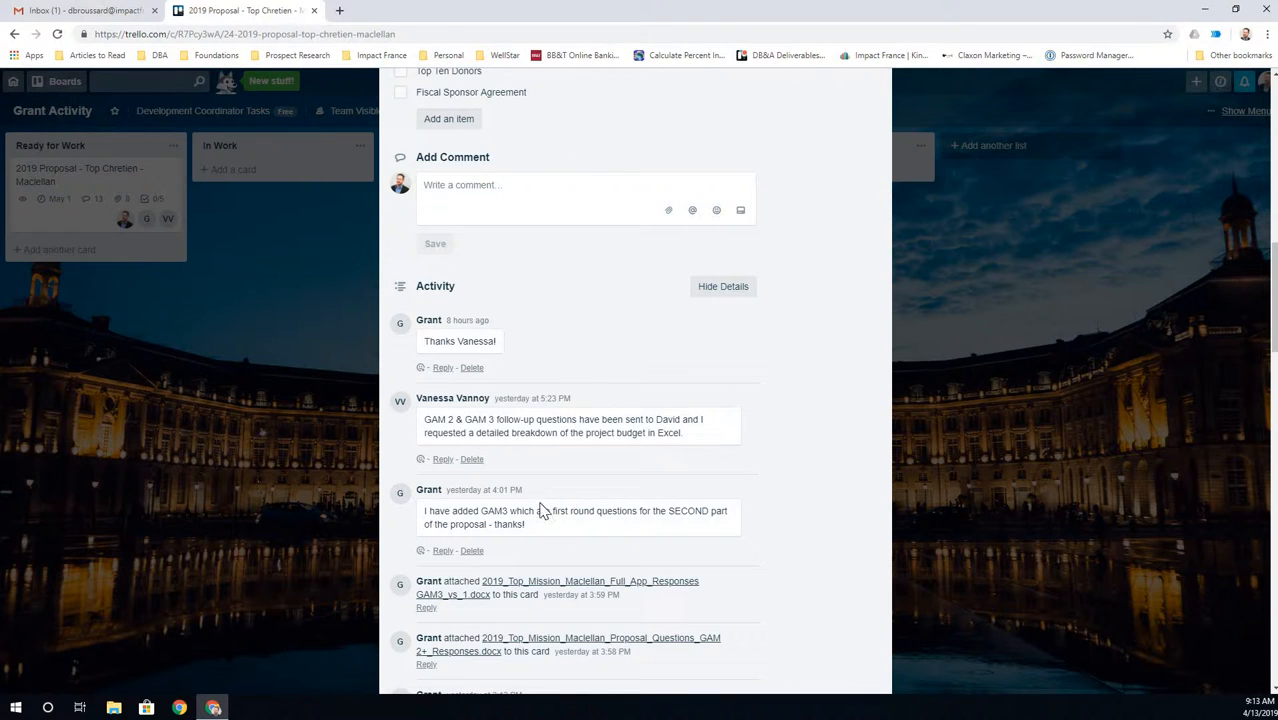
pyautogui.scroll(10, 536, 508)
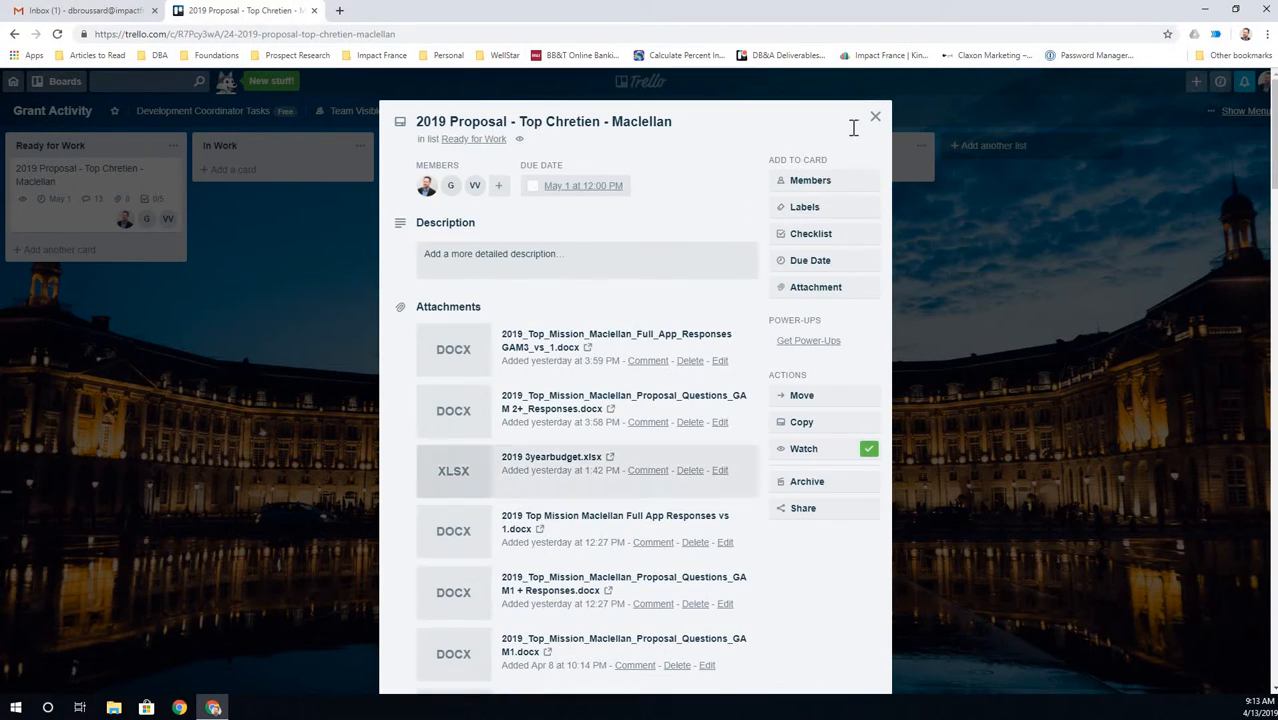
# - Close the proposal card, view and close the Report - Top Chretien - Maclellan card, then go to Gmail
pyautogui.click(873, 120)
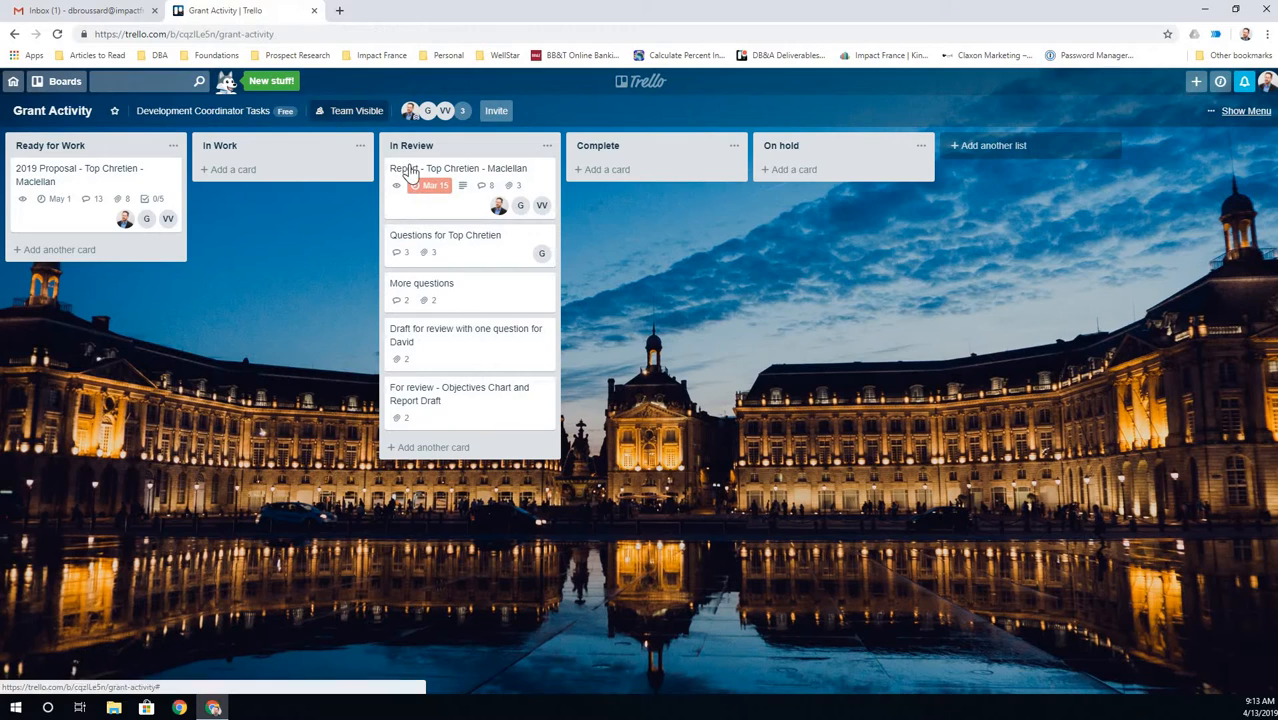
pyautogui.click(425, 220)
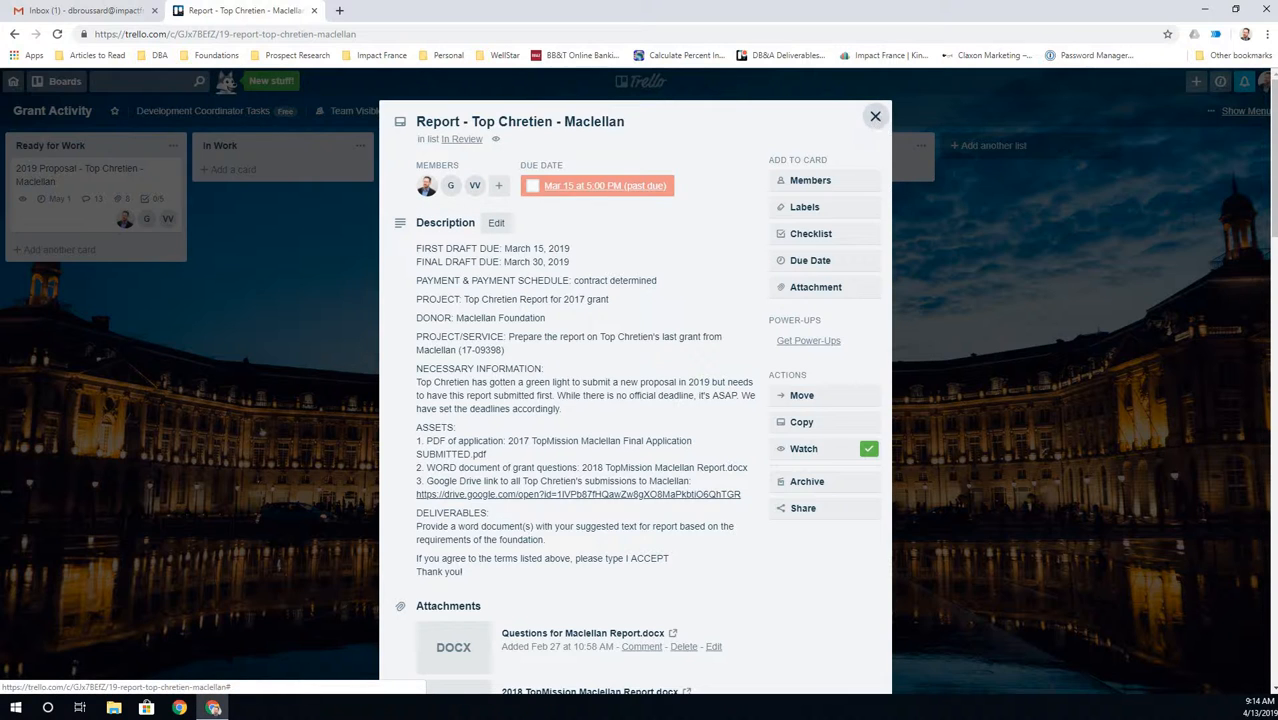
pyautogui.click(875, 116)
pyautogui.click(70, 10)
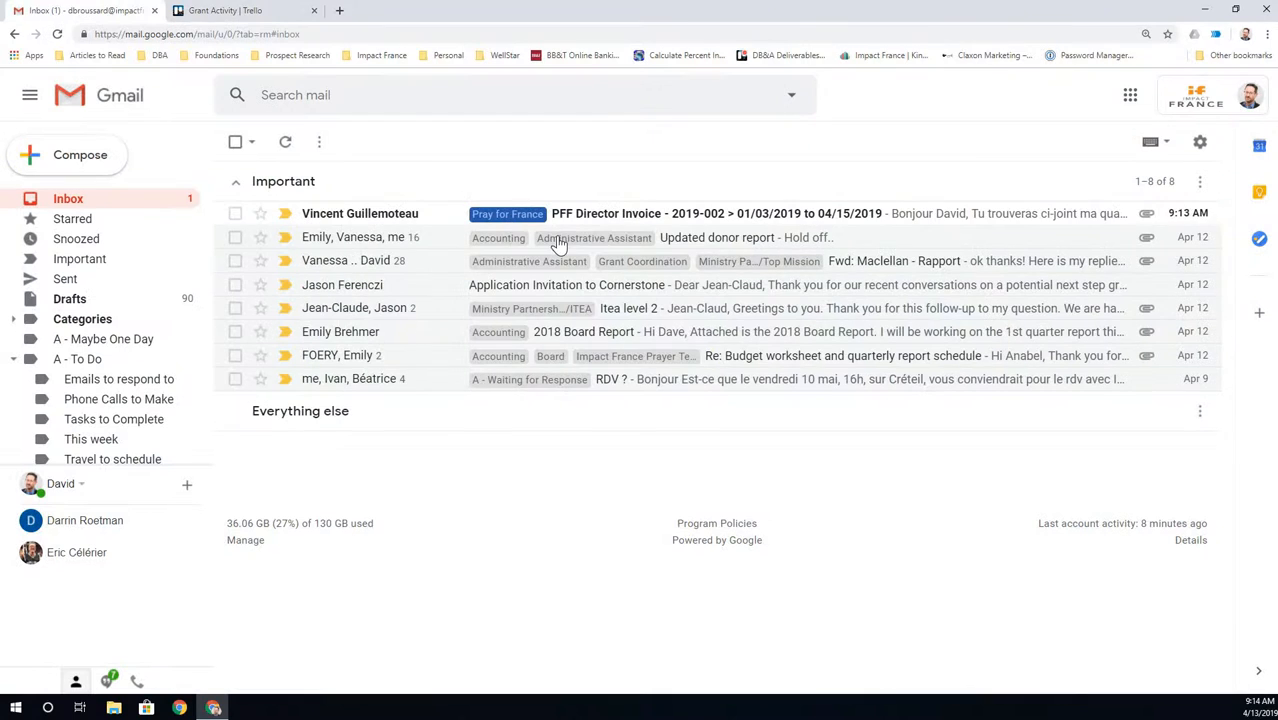
# - Open the 'Application Invitation to Cornerstone' email from the Important section
pyautogui.click(520, 290)
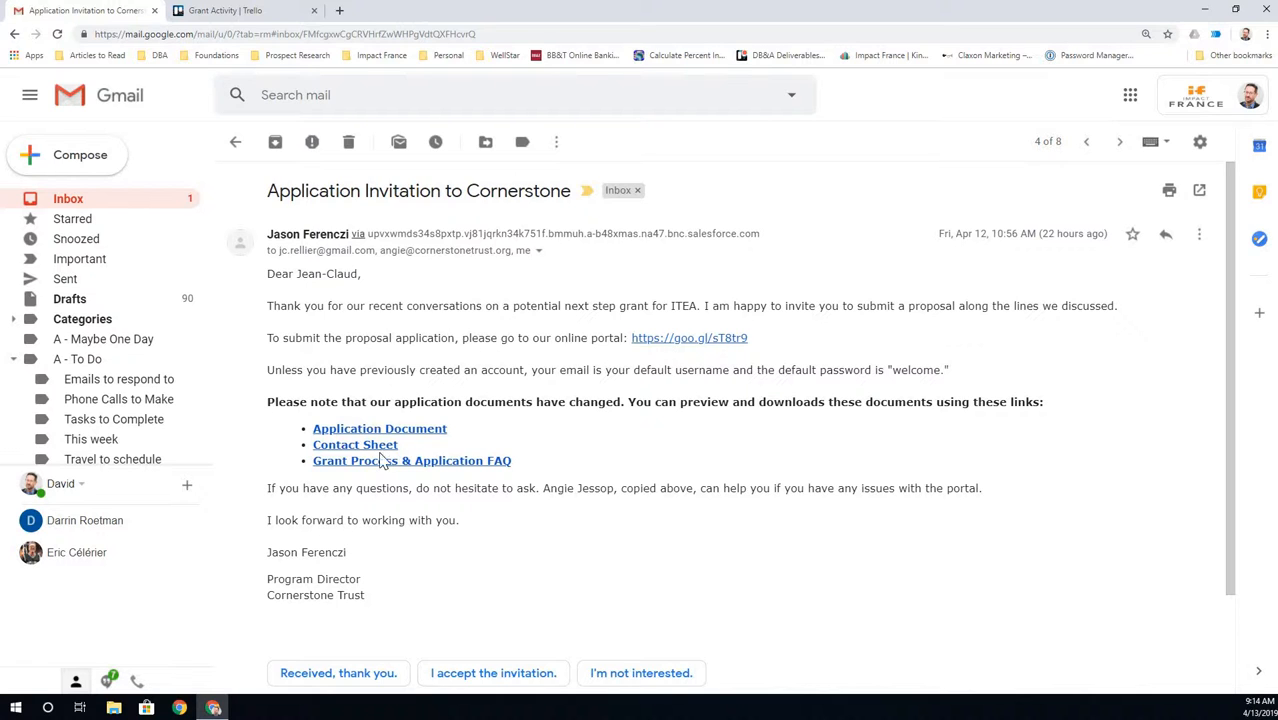
# - Forward the Cornerstone invitation to a colleague with the note 'I'll be creating this card on Trello...'
pyautogui.click(1198, 237)
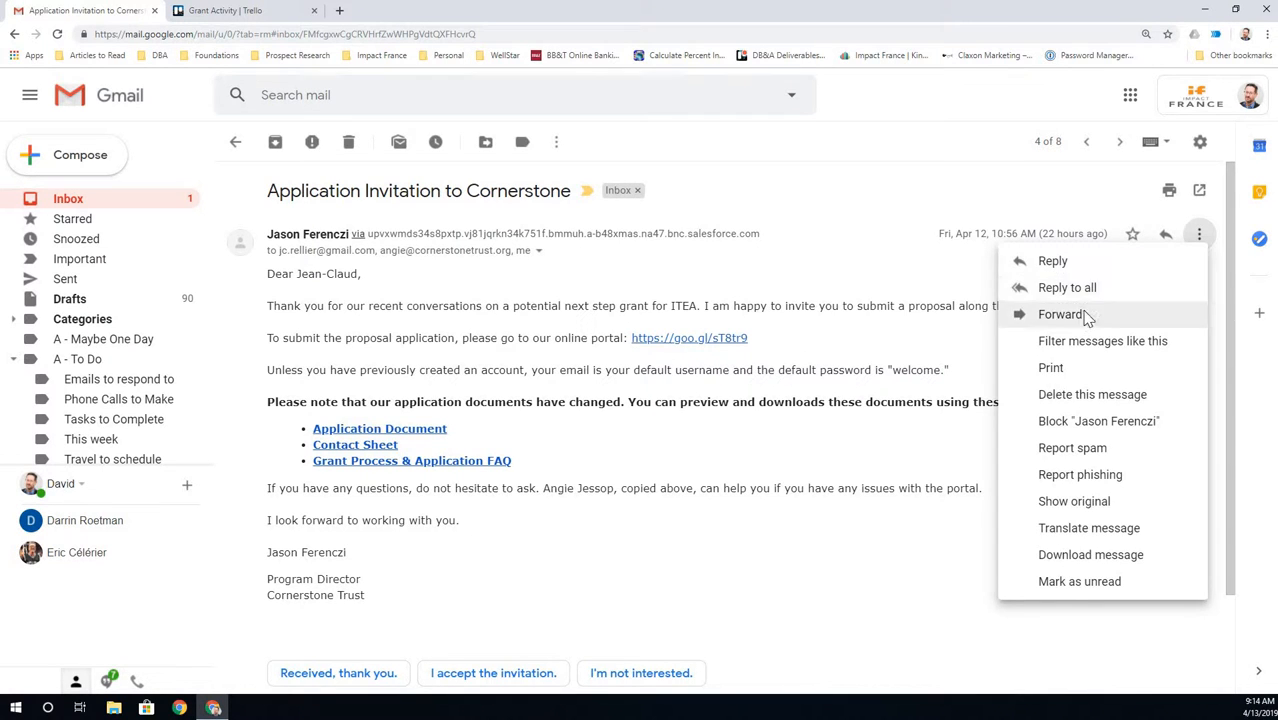
pyautogui.click(1086, 318)
pyautogui.write('vvq')
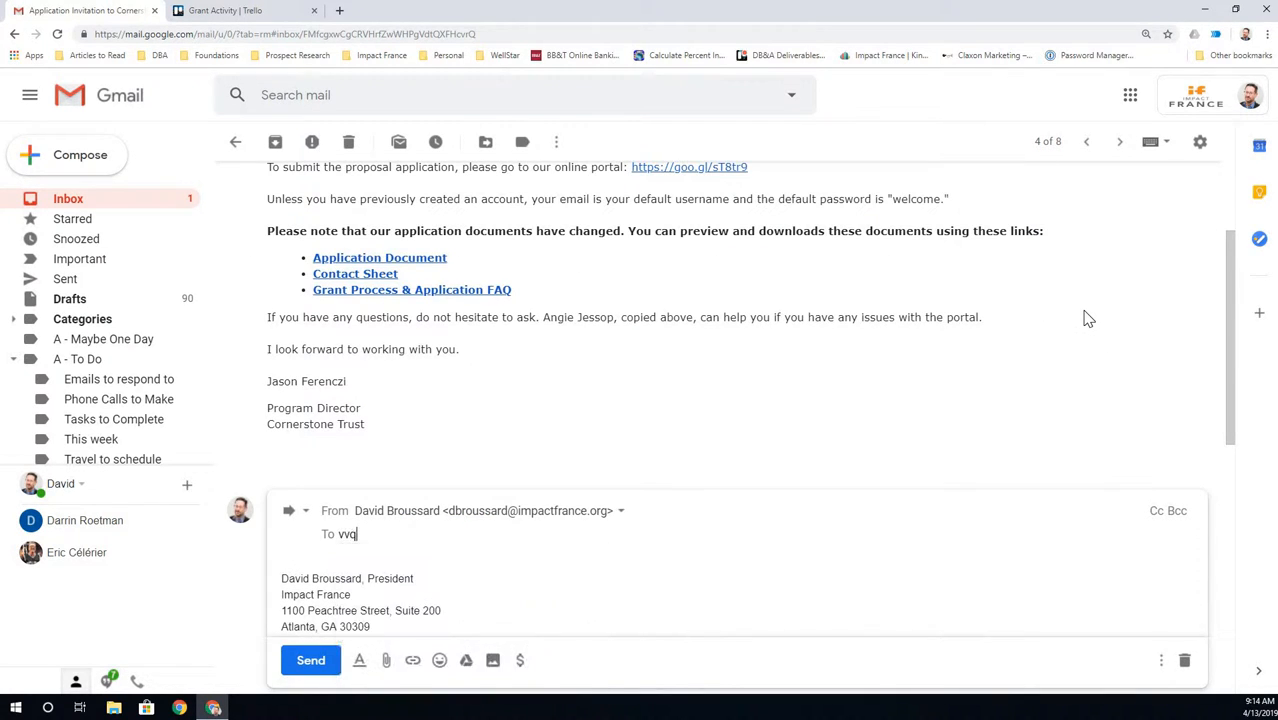
pyautogui.press('Return')
pyautogui.press('Tab')
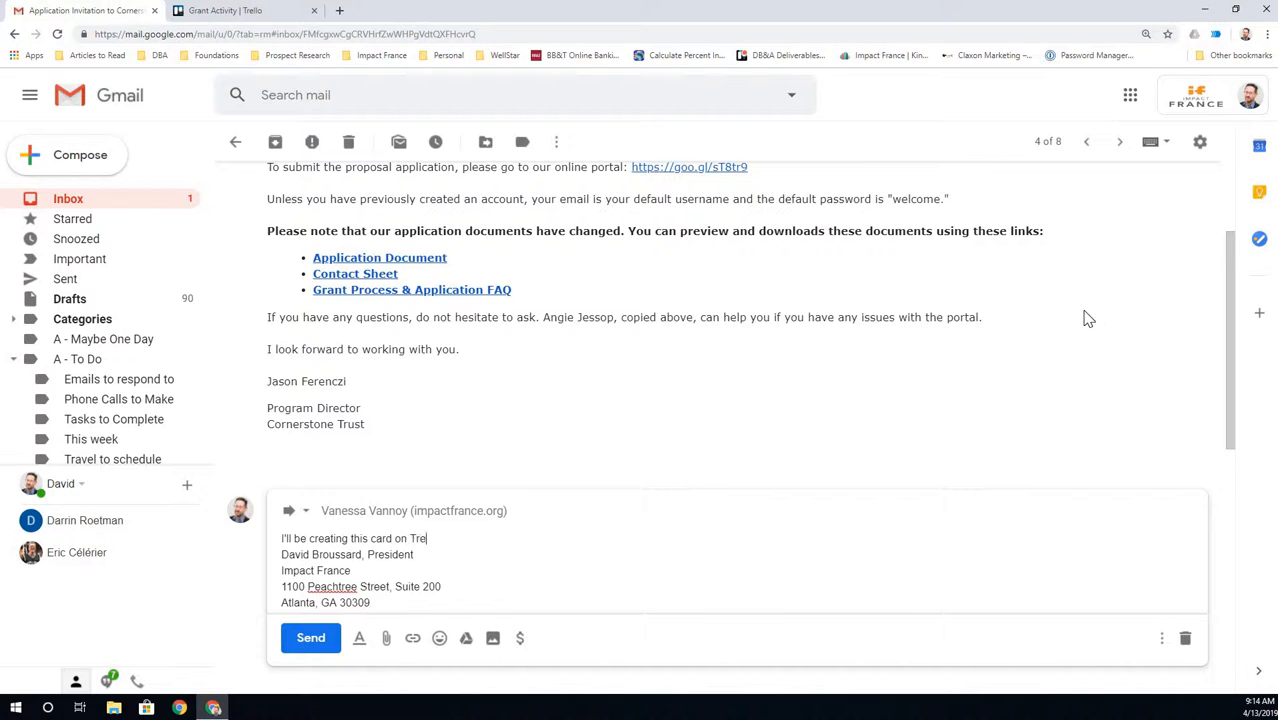
pyautogui.write('...')
pyautogui.press('Return')
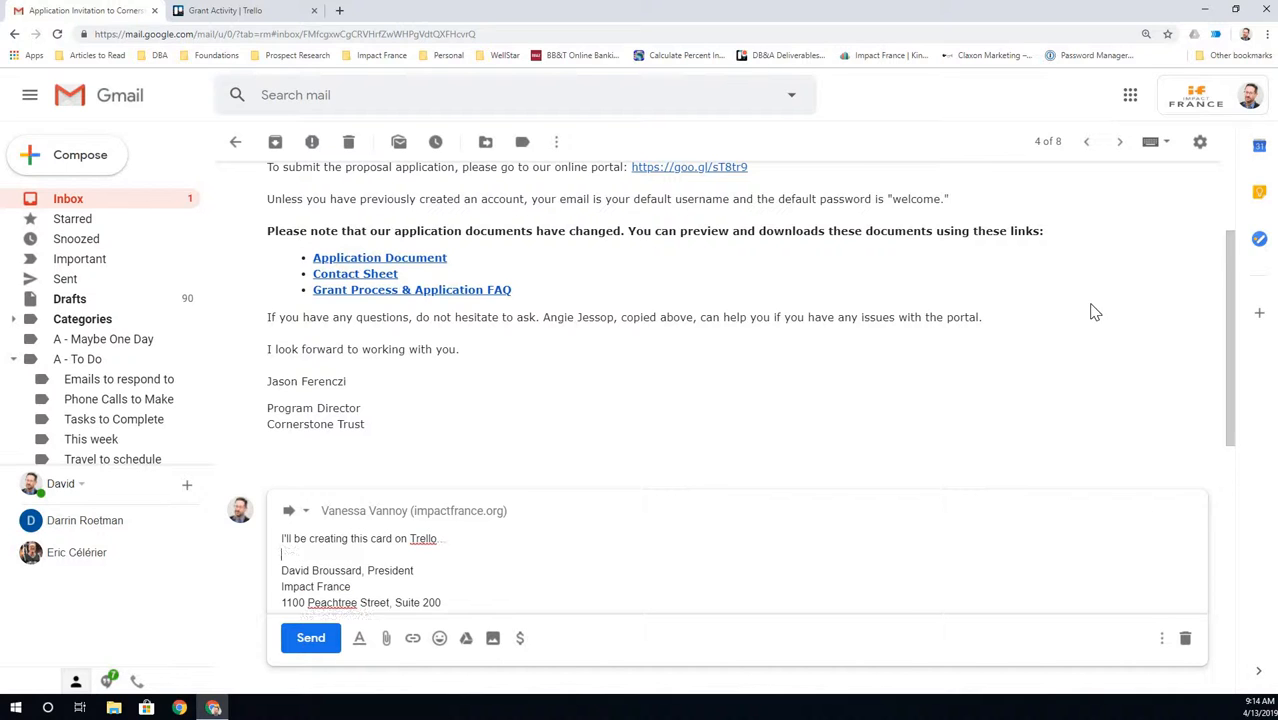
pyautogui.click(318, 637)
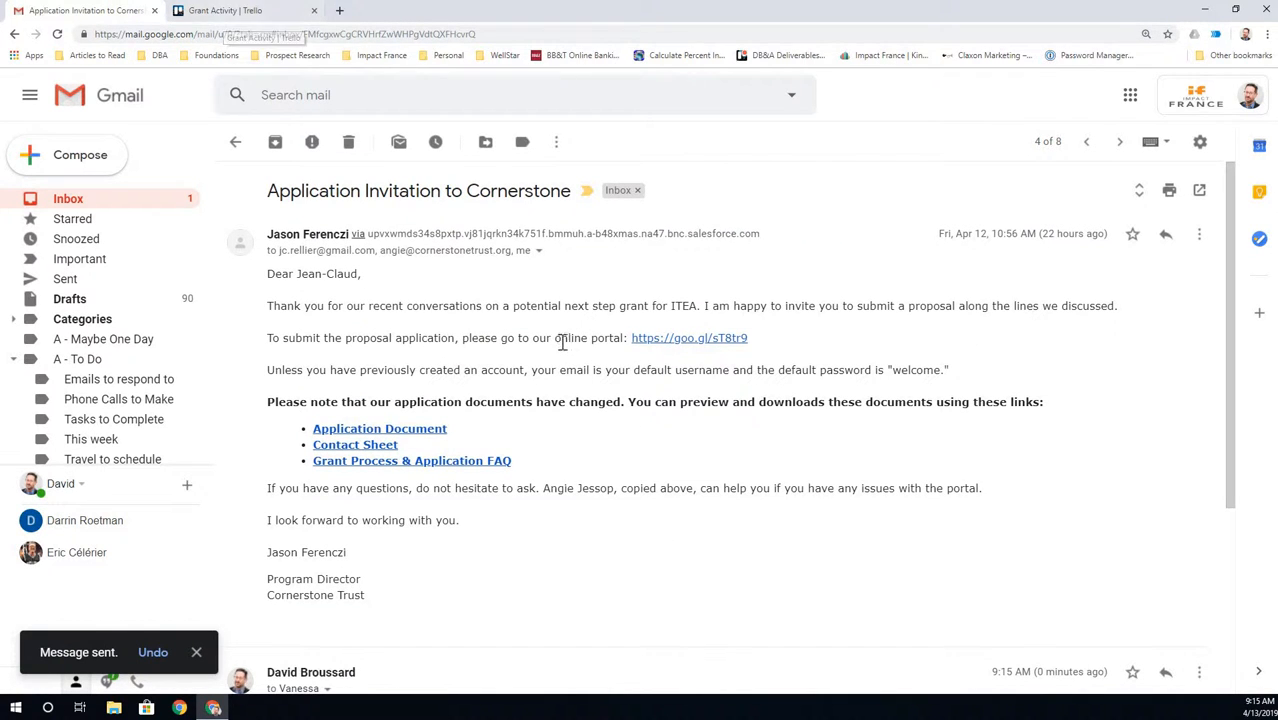
# - Move the Top Chretien proposal card to In Work and add '2019 Proposal - ITEA - Cornerstone' to Ready for Work
pyautogui.click(250, 10)
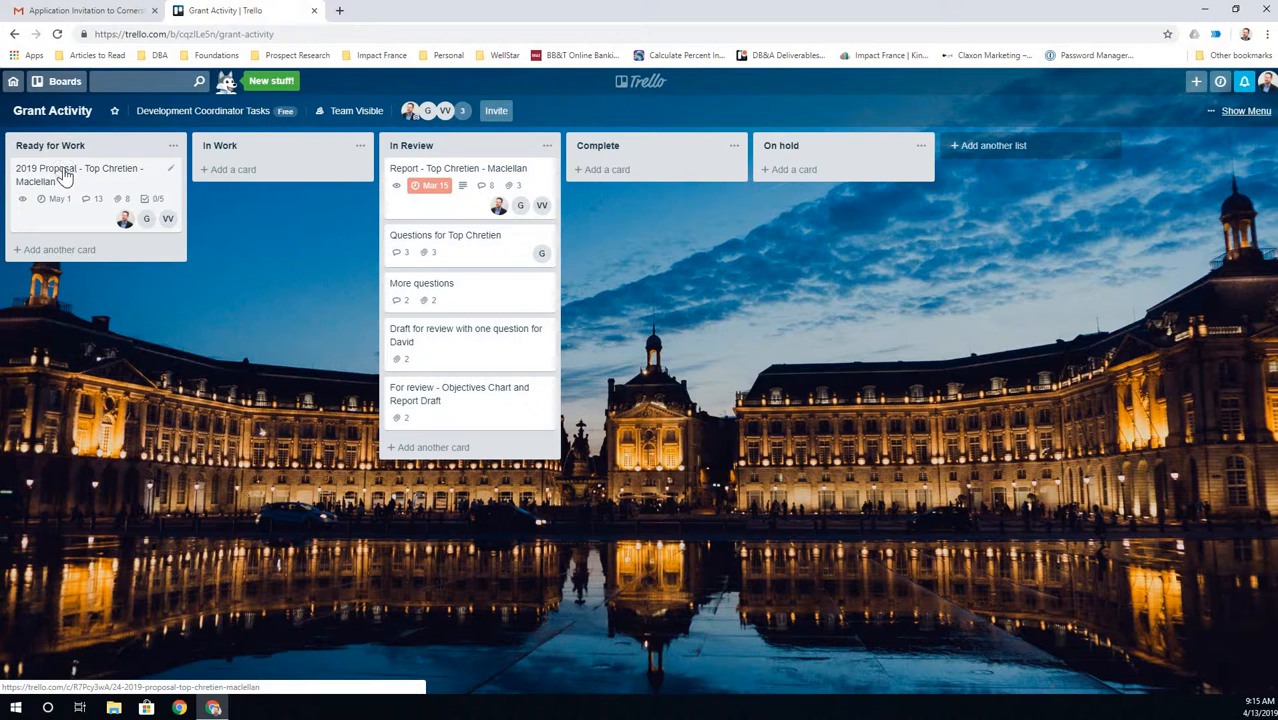
pyautogui.moveTo(64, 175); pyautogui.dragTo(225, 172)
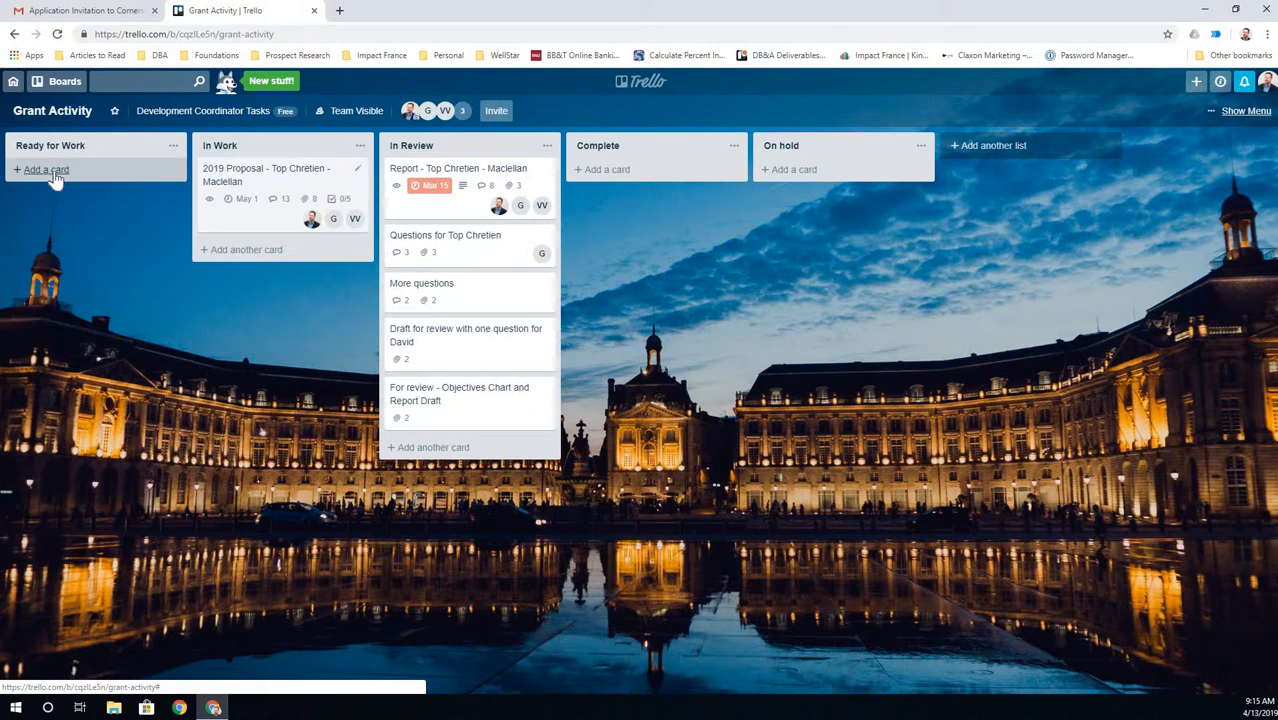
pyautogui.click(50, 170)
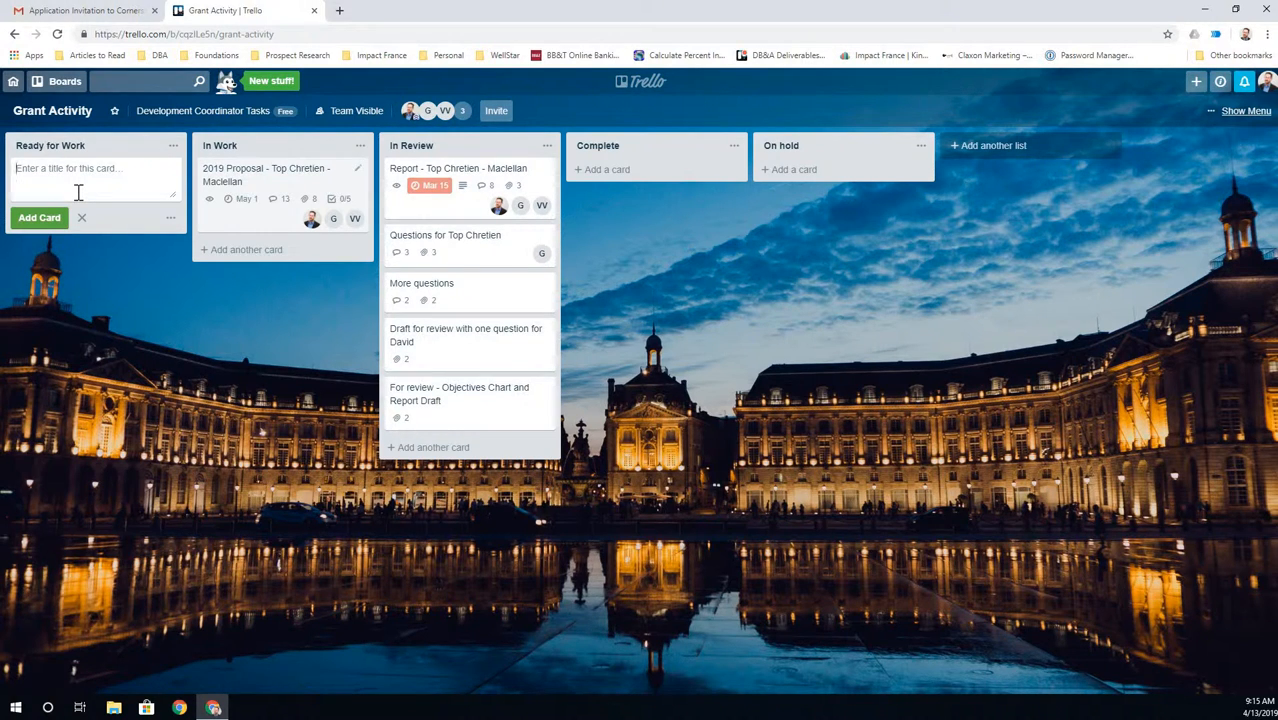
pyautogui.write('2019 Proposal - ITEA - Cornerstone')
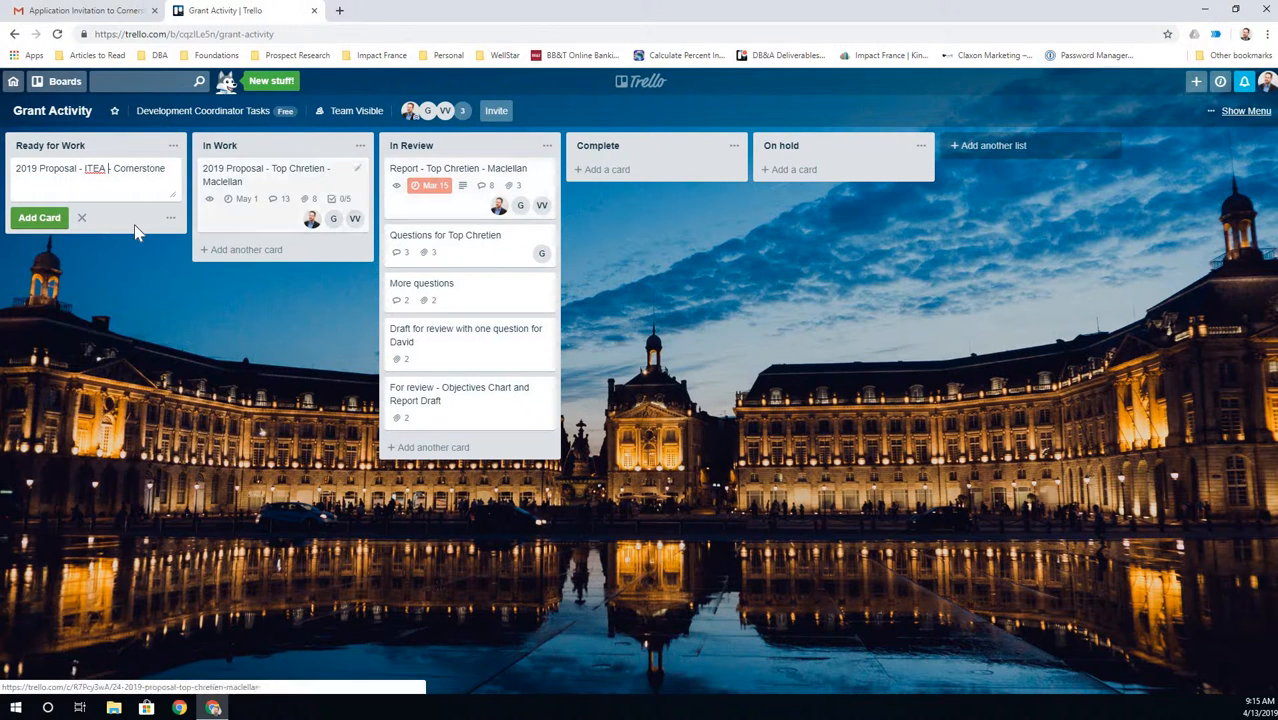
pyautogui.click(59, 222)
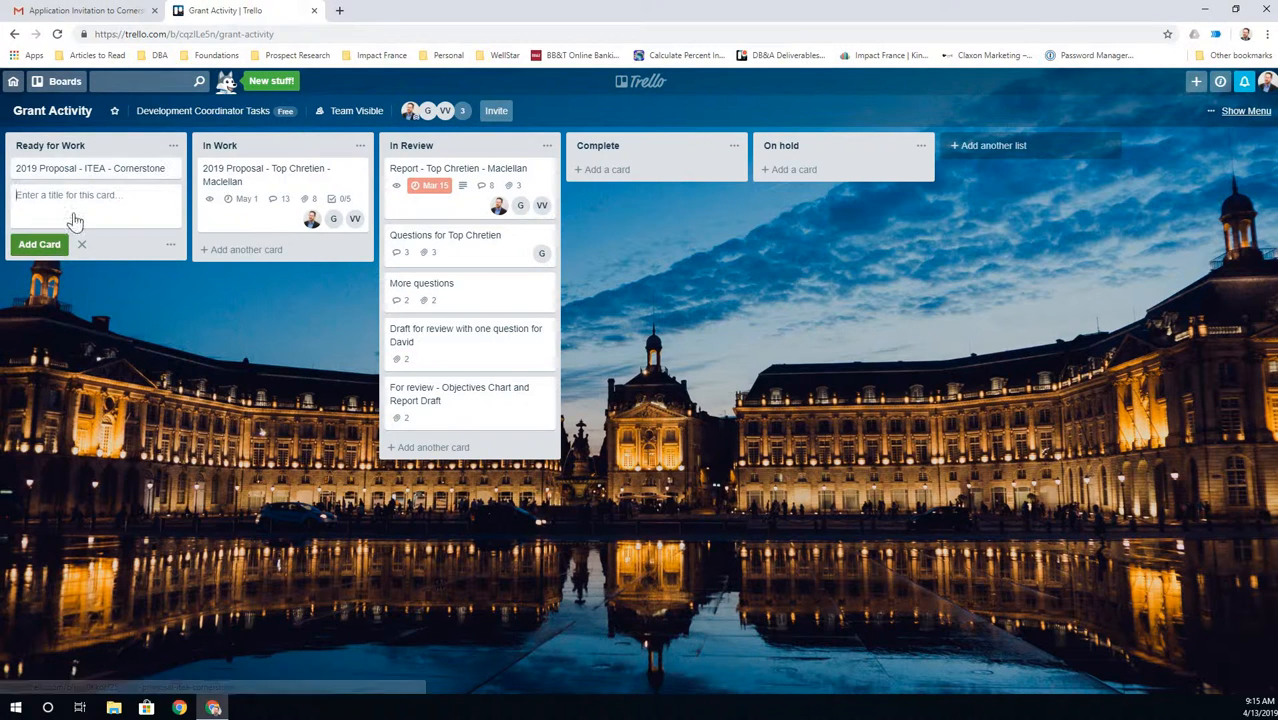
# - Select the Top Chretien report card's entire description to copy it
pyautogui.click(455, 205)
pyautogui.click(494, 296)
pyautogui.hotkey('ctrl', 'a')
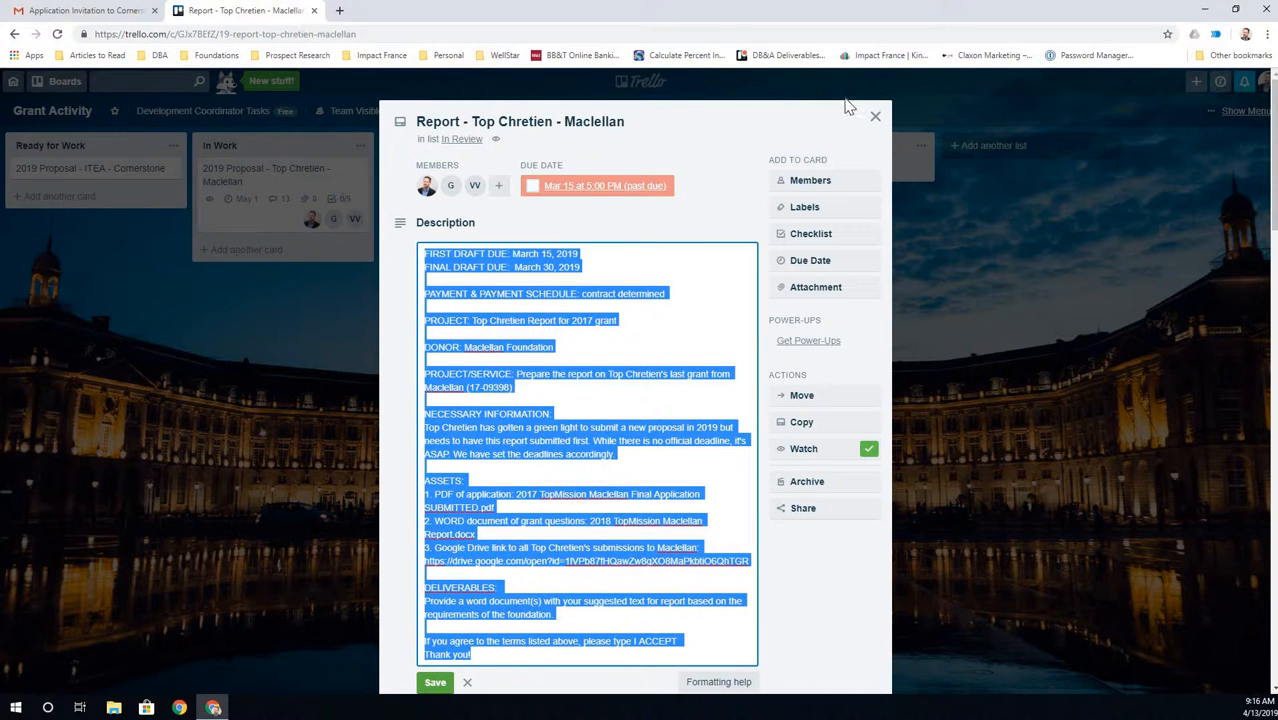
pyautogui.click(94, 166)
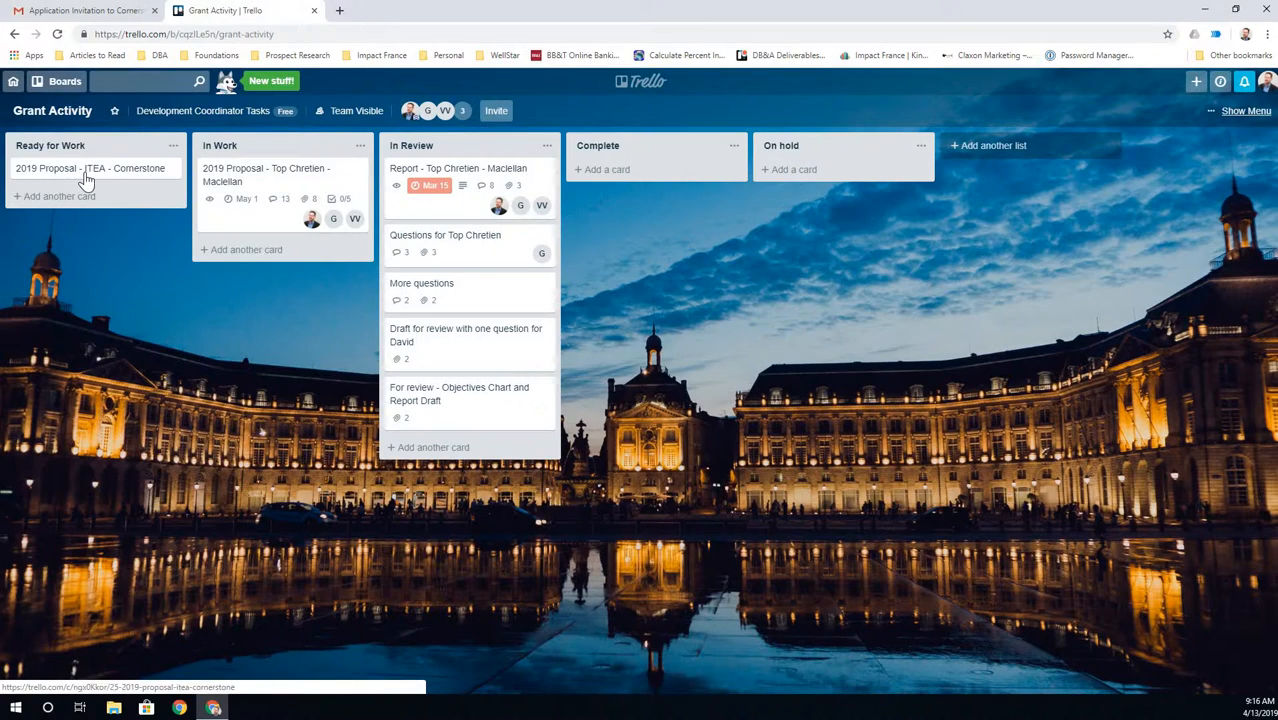
# - Paste the brief into the ITEA - Cornerstone card's description and delete the old due dates and project
pyautogui.click(94, 170)
pyautogui.click(485, 205)
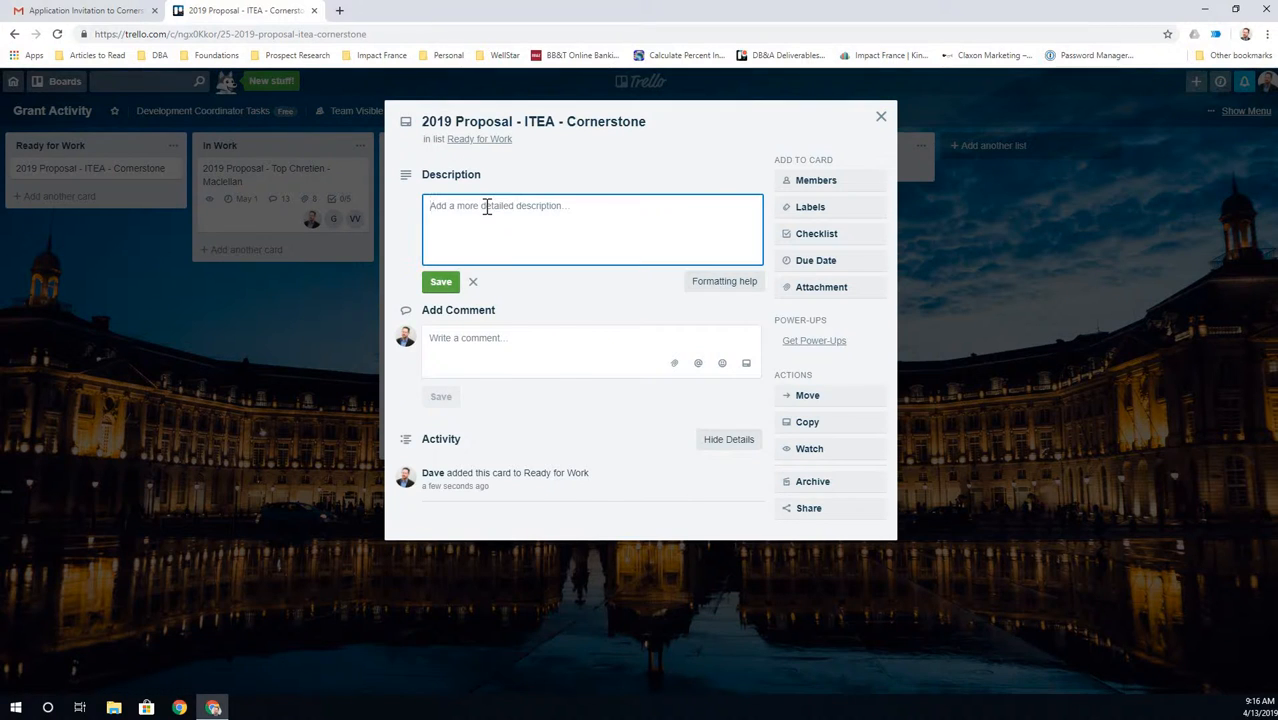
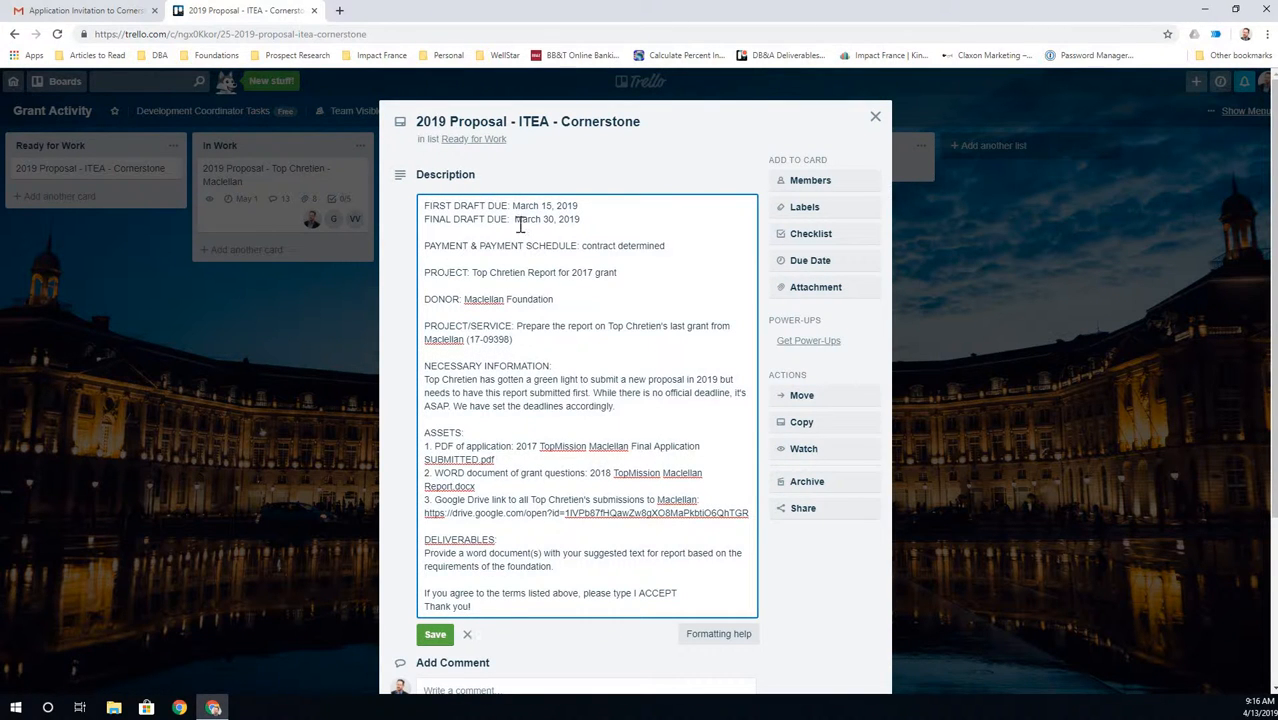
pyautogui.moveTo(580, 219); pyautogui.dragTo(511, 207)
pyautogui.press('BackSpace')
pyautogui.press('BackSpace')
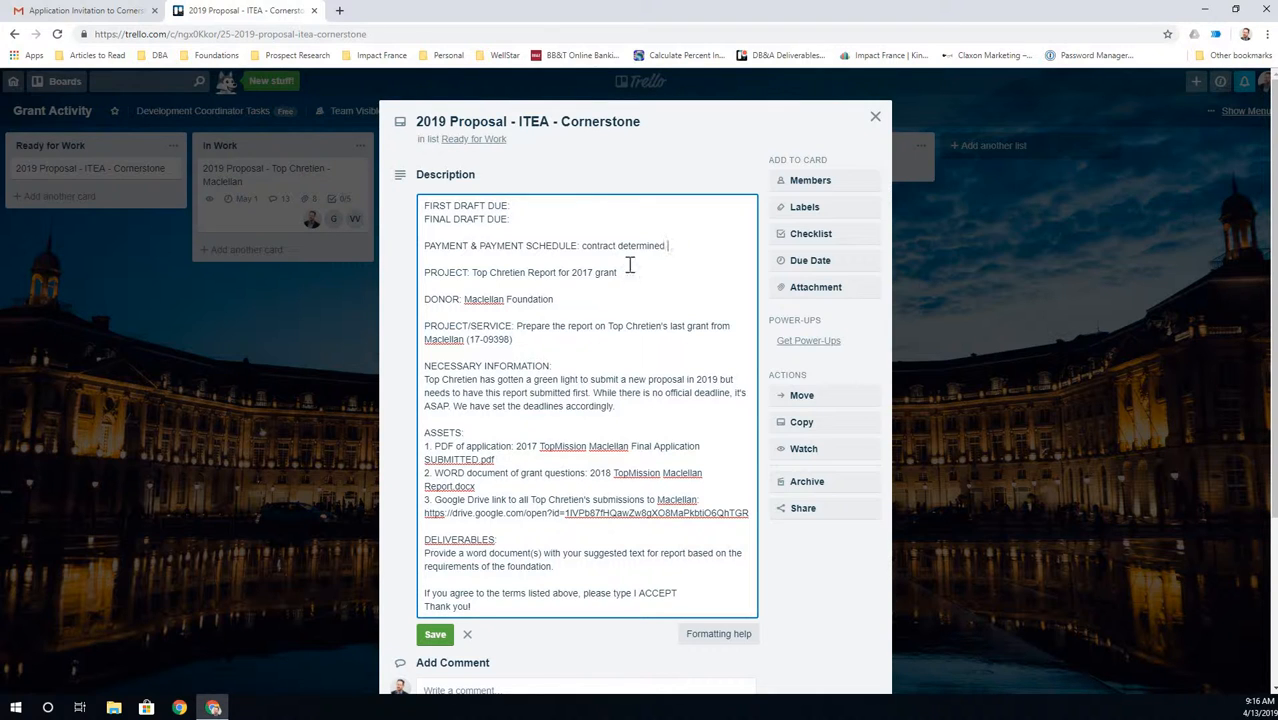
pyautogui.moveTo(620, 272); pyautogui.dragTo(472, 273)
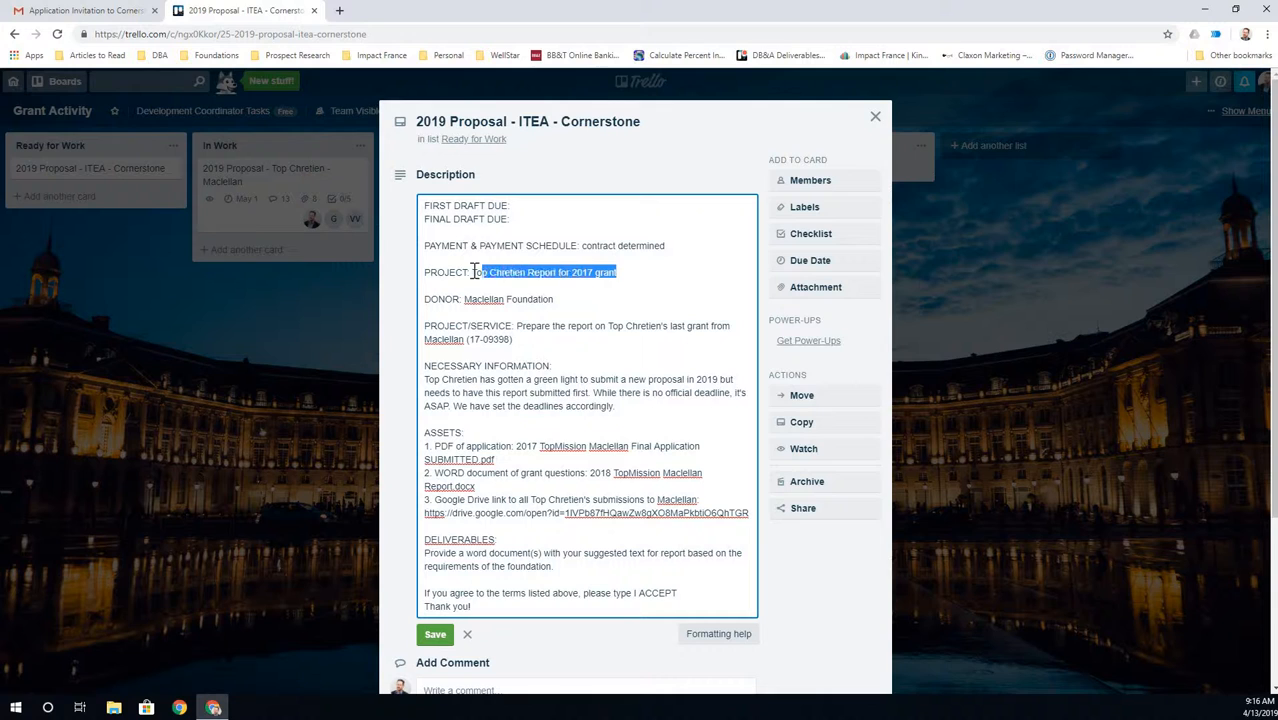
pyautogui.press('BackSpace')
pyautogui.moveTo(553, 299); pyautogui.dragTo(521, 340)
# - Delete the old donor name, background paragraph and three ASSETS items from the brief
pyautogui.press('BackSpace')
pyautogui.press('BackSpace')
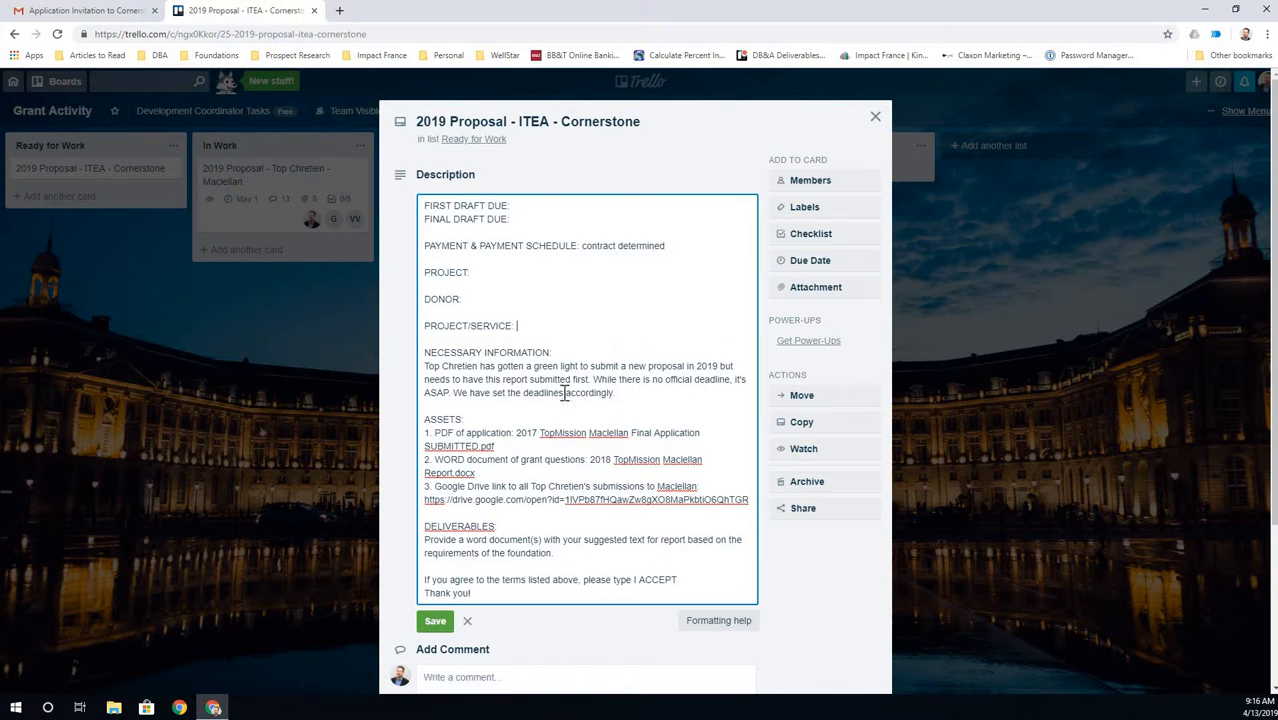
pyautogui.scroll(-1, 618, 397)
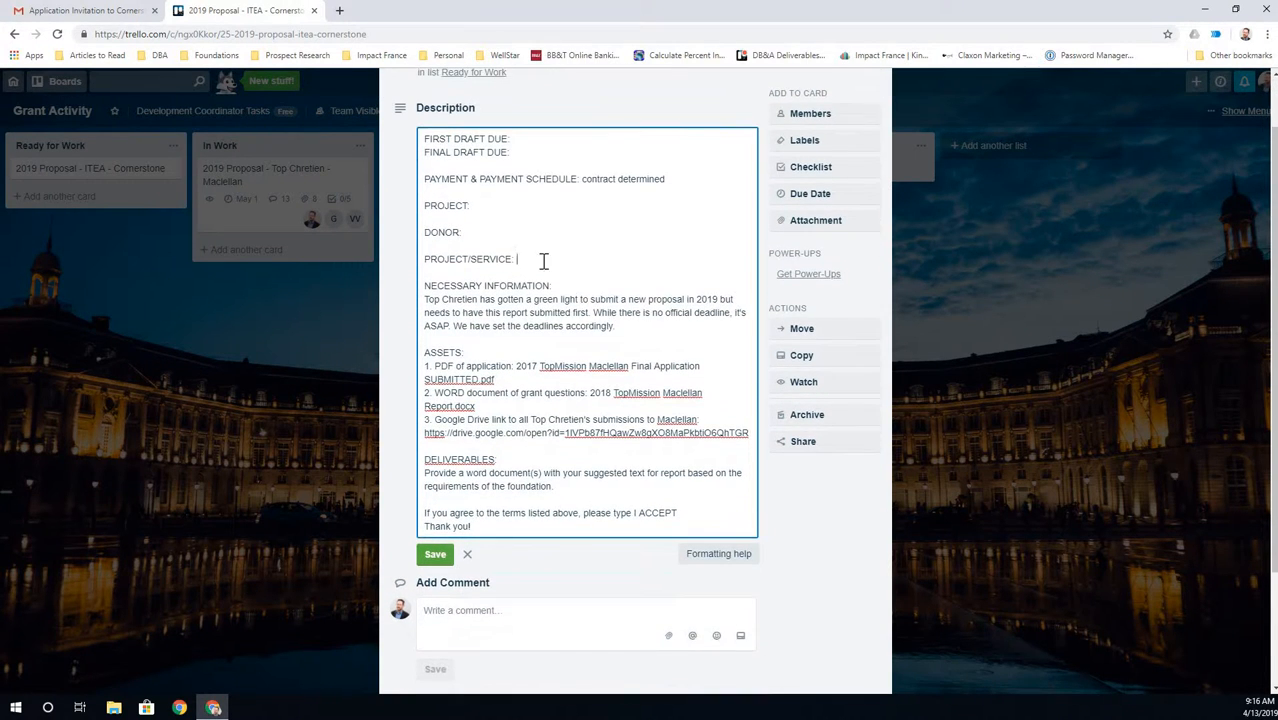
pyautogui.moveTo(616, 326); pyautogui.dragTo(422, 301)
pyautogui.press('BackSpace')
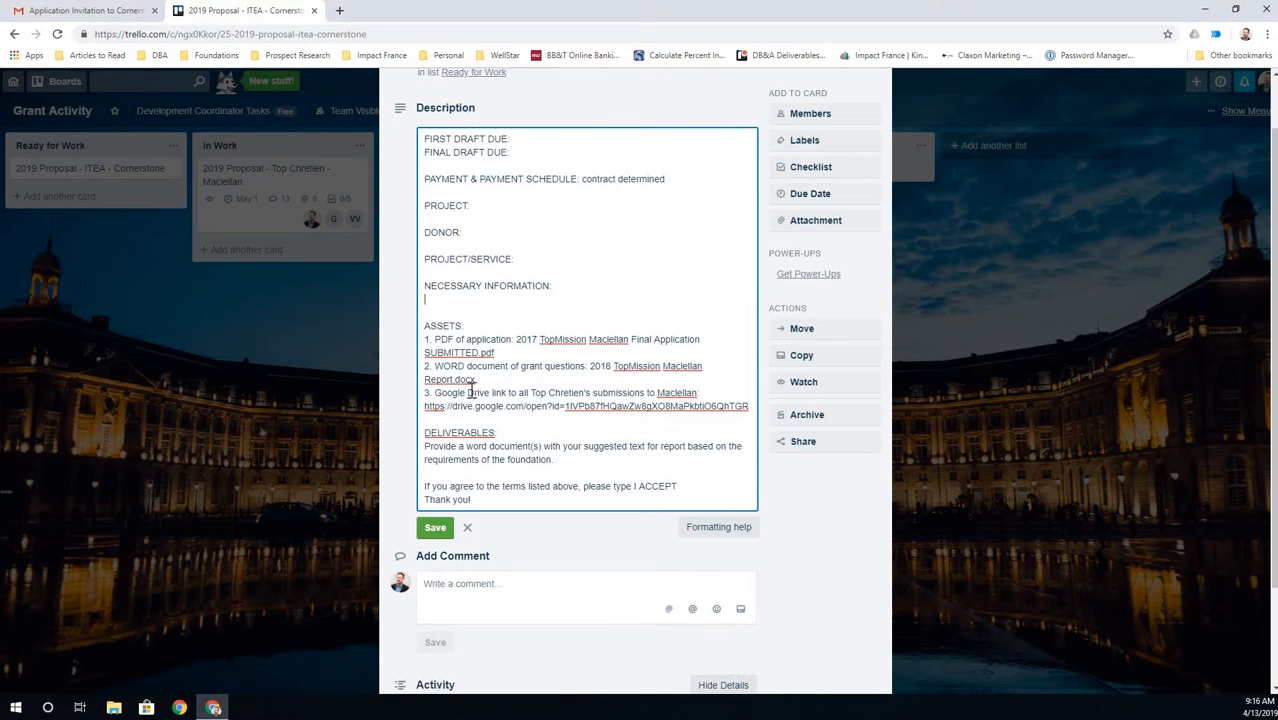
pyautogui.moveTo(477, 421); pyautogui.dragTo(400, 338)
pyautogui.click(456, 360)
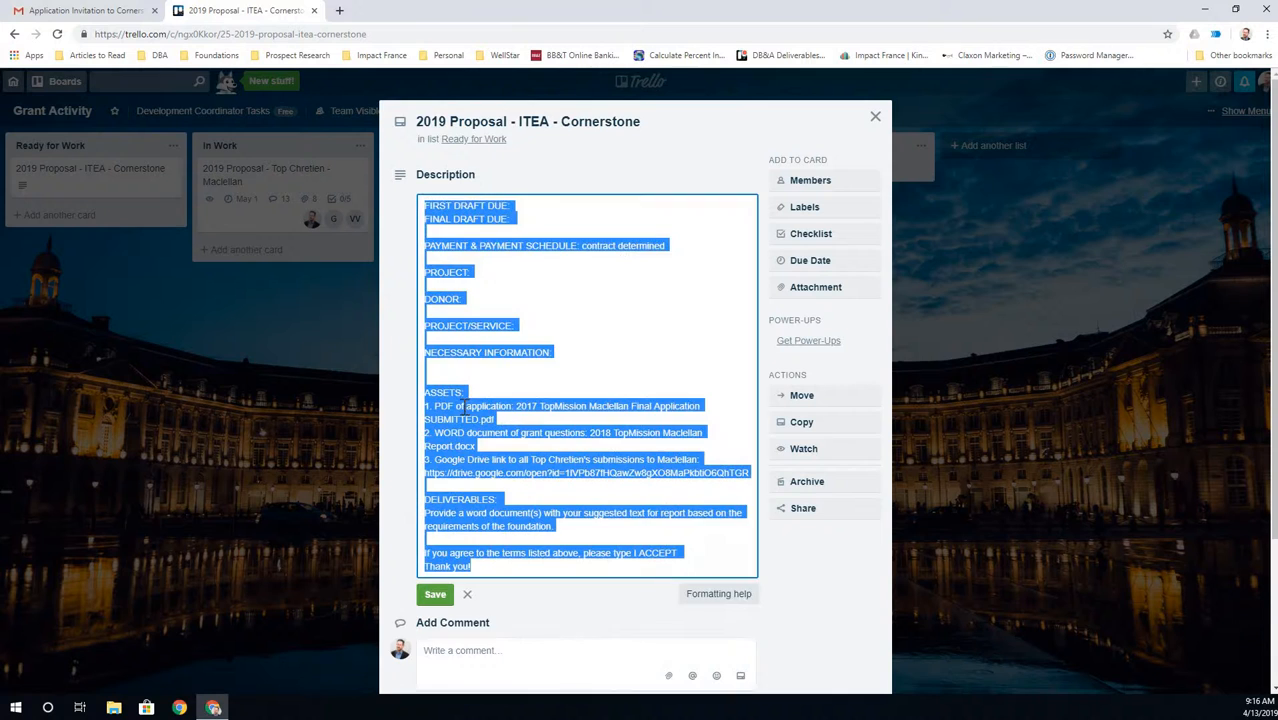
pyautogui.scroll(-2, 461, 398)
pyautogui.click(461, 392)
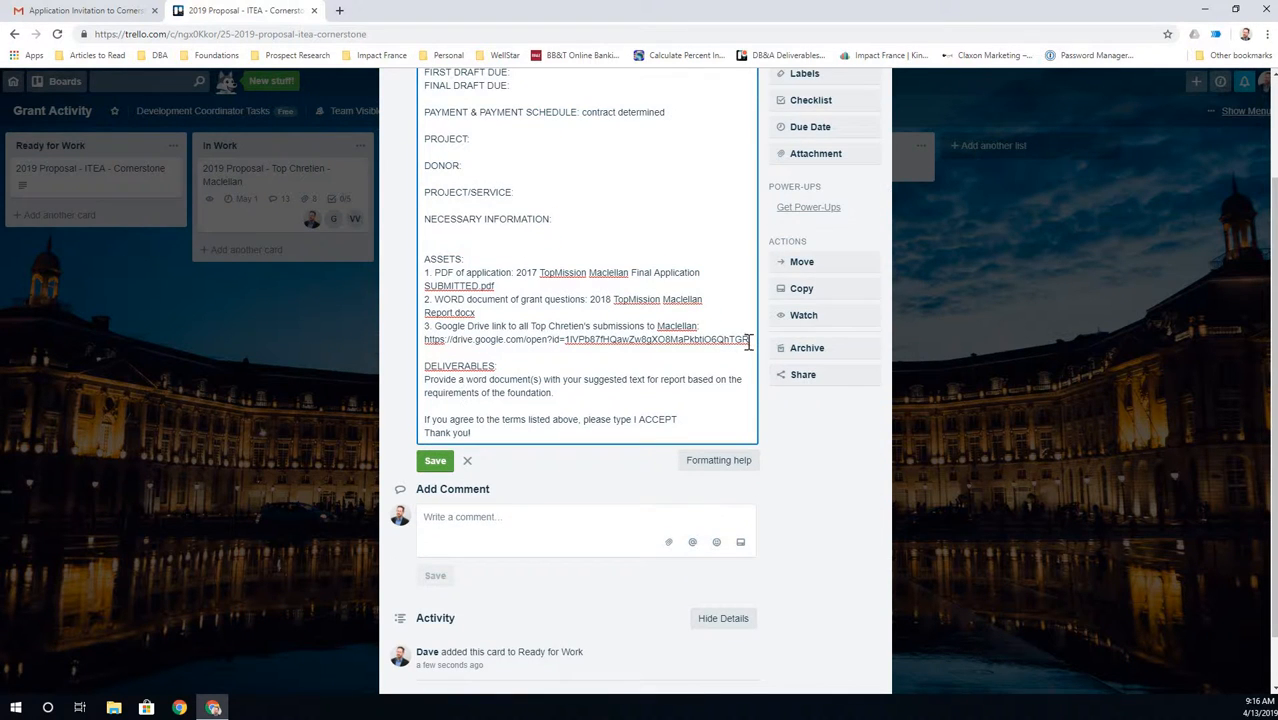
pyautogui.moveTo(748, 339); pyautogui.dragTo(424, 271)
pyautogui.press('BackSpace')
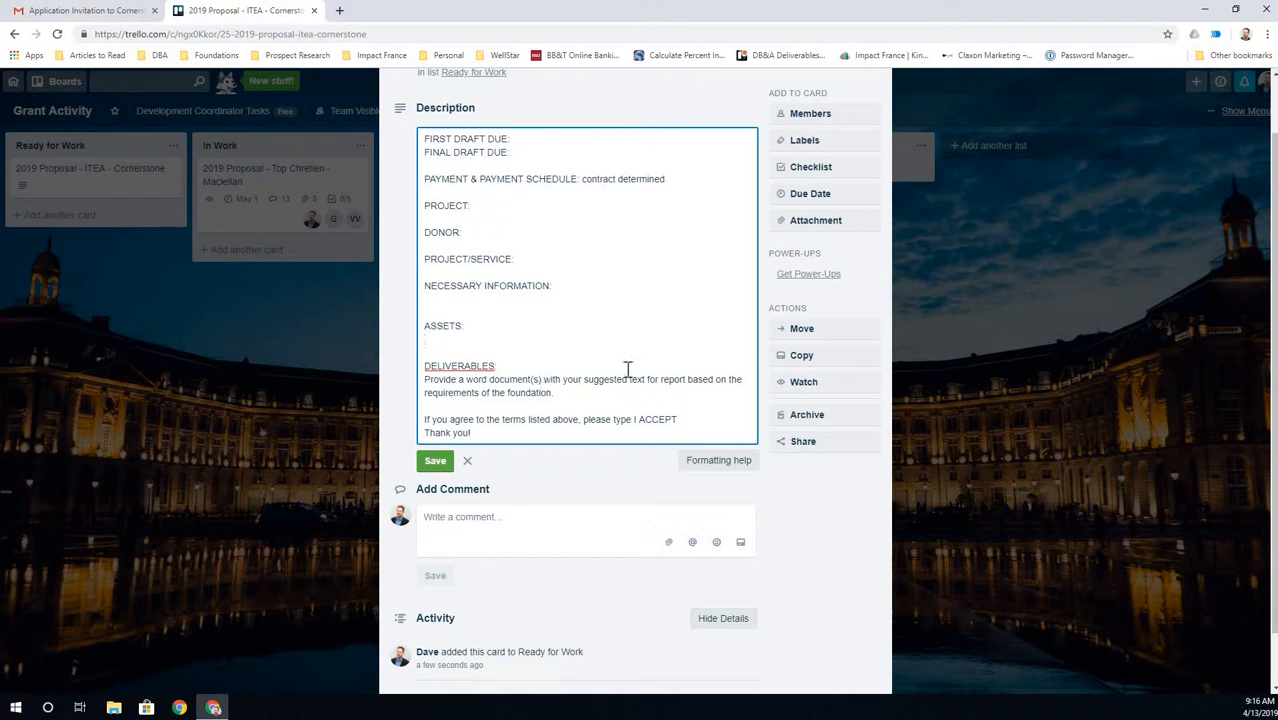
# - Change 'report' to 'proposal' in the deliverables line, then check the Cornerstone invitation email
pyautogui.moveTo(661, 379); pyautogui.dragTo(688, 378)
pyautogui.write('proposal')
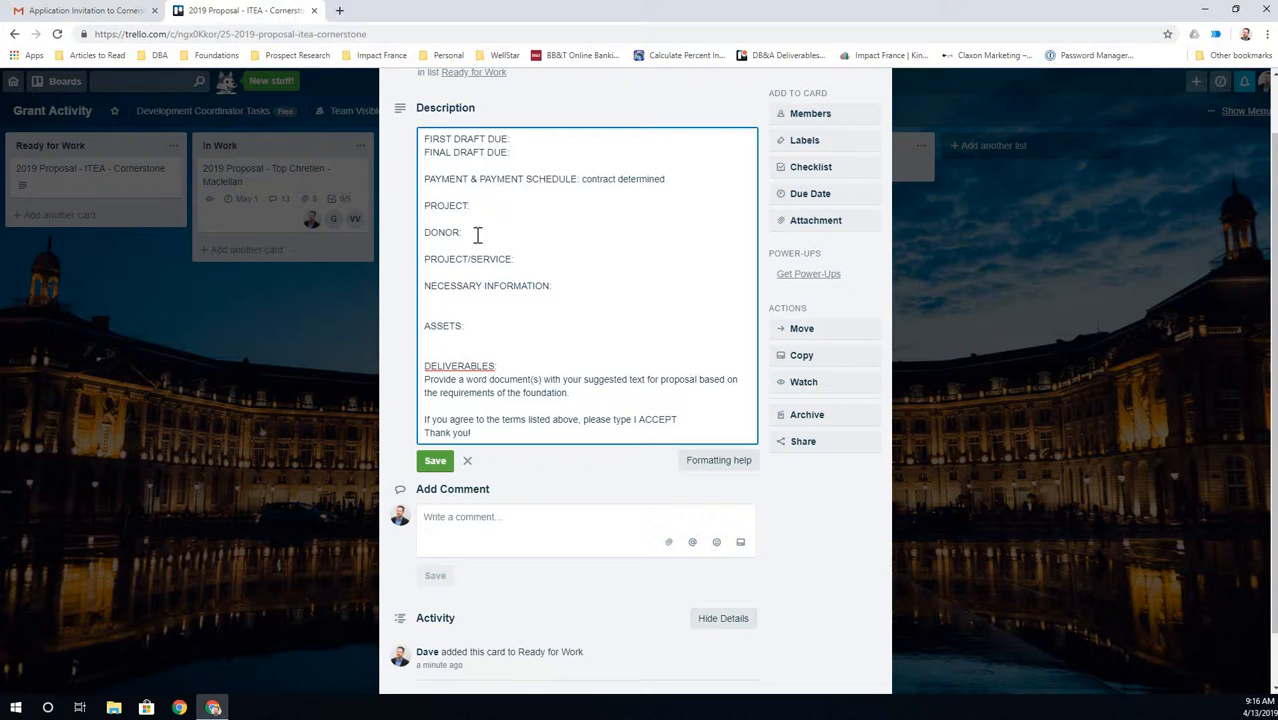
pyautogui.click(517, 143)
pyautogui.click(82, 12)
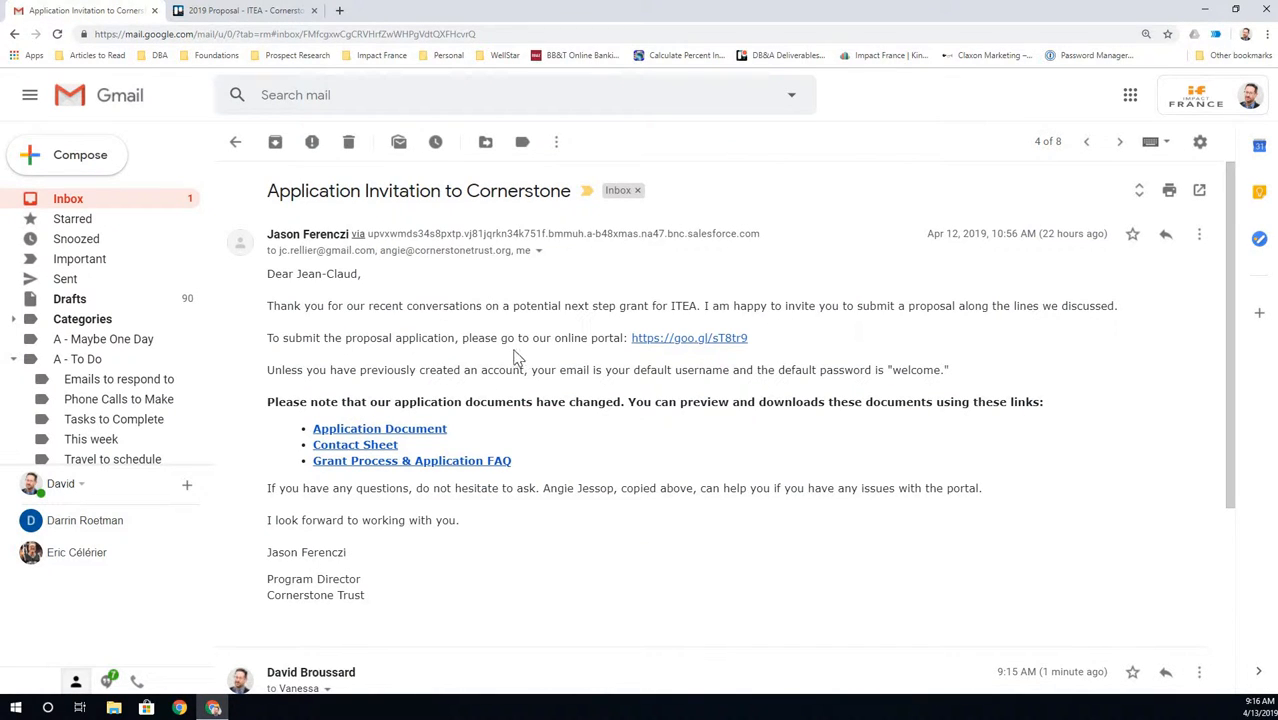
# - Go back to the ITEA - Cornerstone card's description in Trello
pyautogui.click(242, 12)
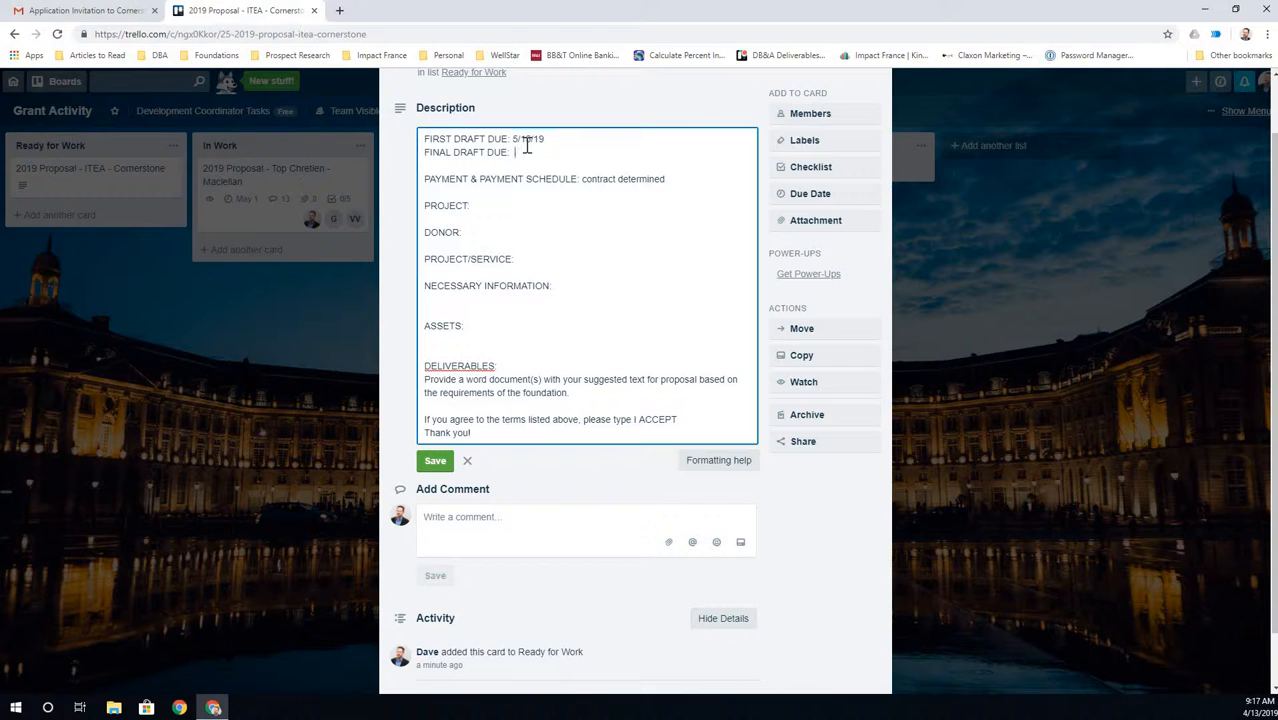
# - Enter due date 5/30/19, project '2019 ITEA Proposal' and donor 'Cornerstone Trust'
pyautogui.write('5/30')
pyautogui.write('/19')
pyautogui.click(485, 205)
pyautogui.write('IT')
pyautogui.press('BackSpace')
pyautogui.press('BackSpace')
pyautogui.write('2019 ITEA Prooposal for Cor')
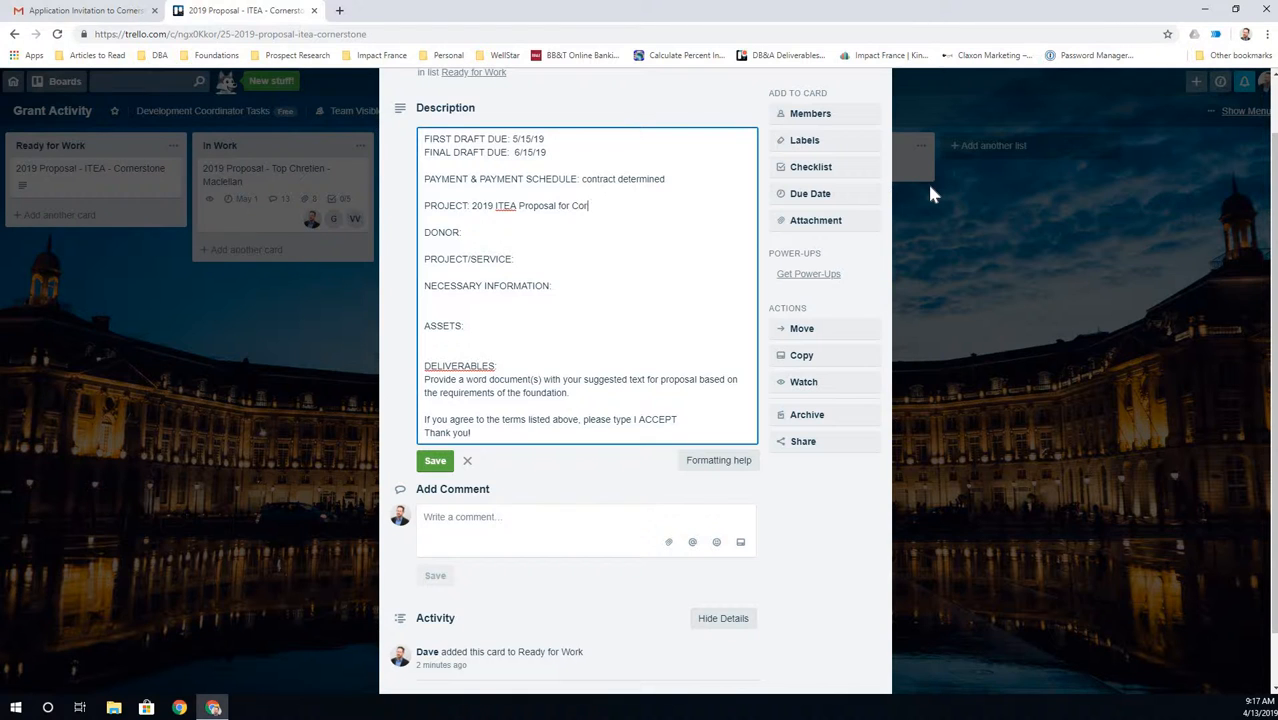
pyautogui.write('one Trus')
pyautogui.press('BackSpace')
pyautogui.press('BackSpace')
pyautogui.press('BackSpace')
pyautogui.press('BackSpace')
pyautogui.press('BackSpace')
pyautogui.press('BackSpace')
pyautogui.press('BackSpace')
pyautogui.press('BackSpace')
pyautogui.press('BackSpace')
pyautogui.press('BackSpace')
pyautogui.press('BackSpace')
pyautogui.press('BackSpace')
pyautogui.press('BackSpace')
pyautogui.press('BackSpace')
pyautogui.press('BackSpace')
pyautogui.press('BackSpace')
pyautogui.press('BackSpace')
pyautogui.press('BackSpace')
pyautogui.press('BackSpace')
pyautogui.write('ornerston')
pyautogui.write('e Trust')
# - Write the PROJECT/SERVICE line about completing application forms as a continuation of ITEA, then return to Gmail
pyautogui.write('omplete the')
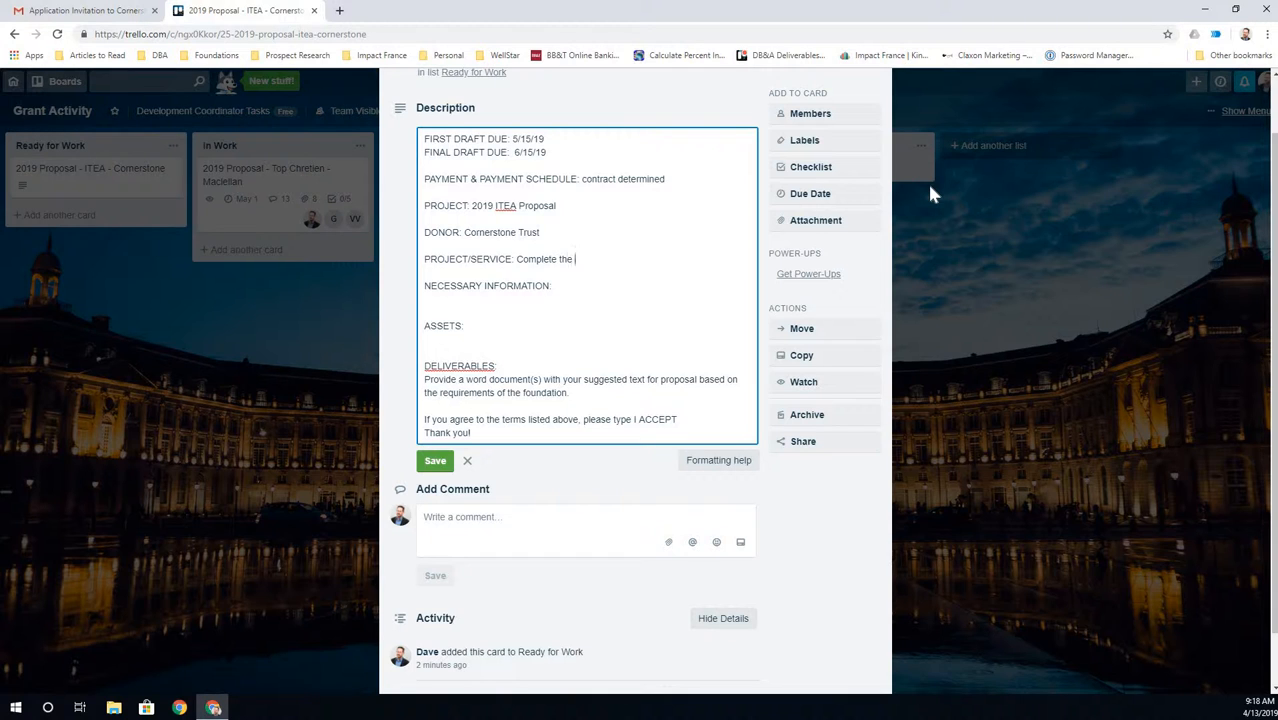
pyautogui.write(' application fomr')
pyautogui.press('BackSpace')
pyautogui.press('BackSpace')
pyautogui.write('rms based on last ')
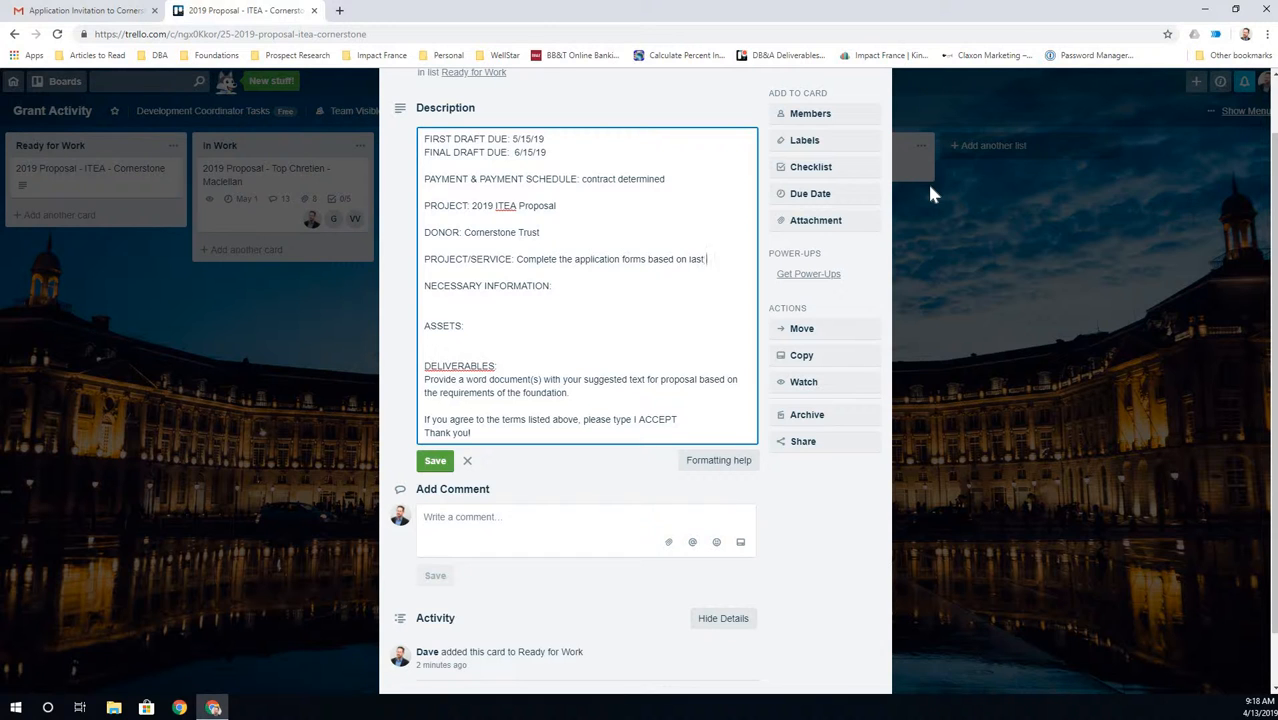
pyautogui.write("cycle's applicatino")
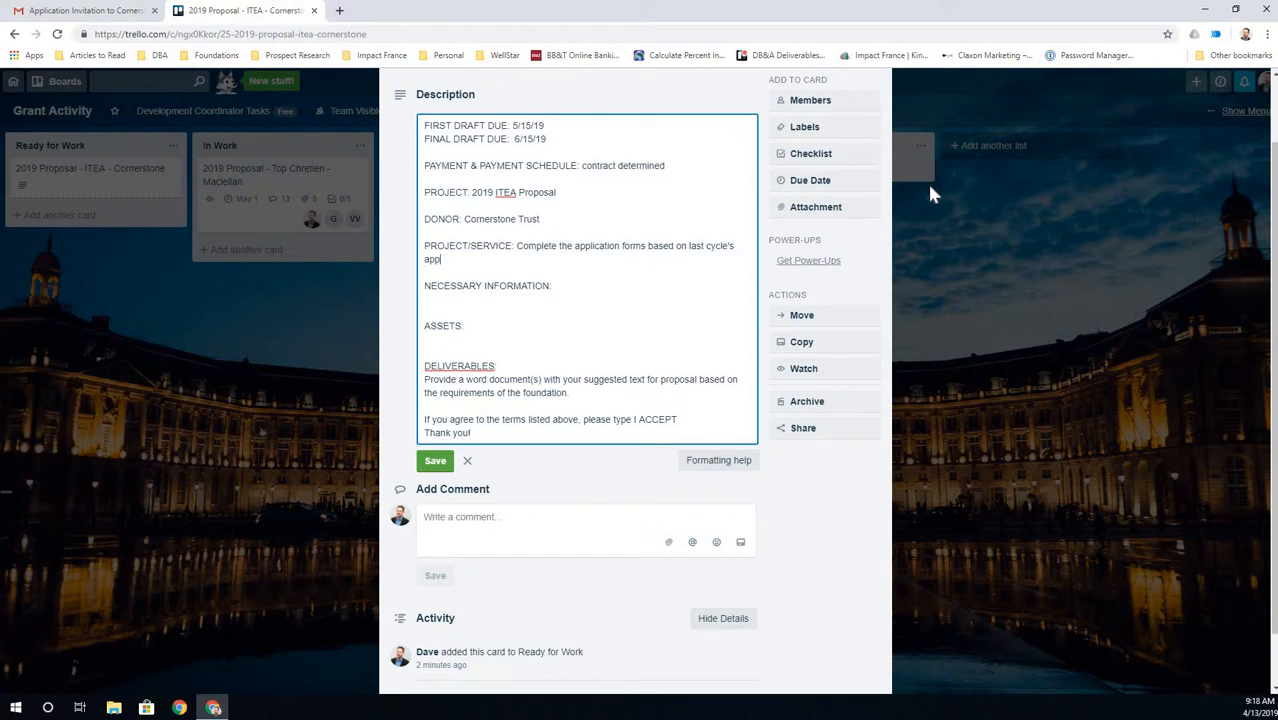
pyautogui.press('BackSpace')
pyautogui.write('on as this is a continuation of')
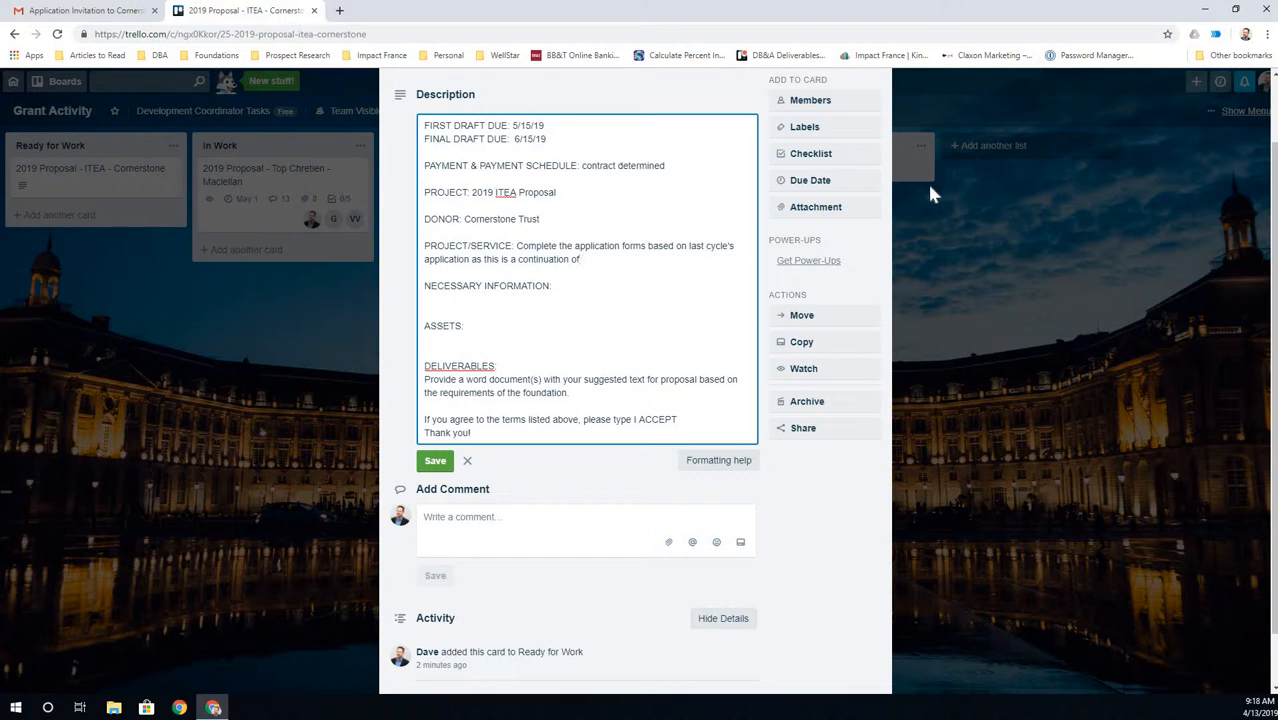
pyautogui.write(' the ITEA project roll out.')
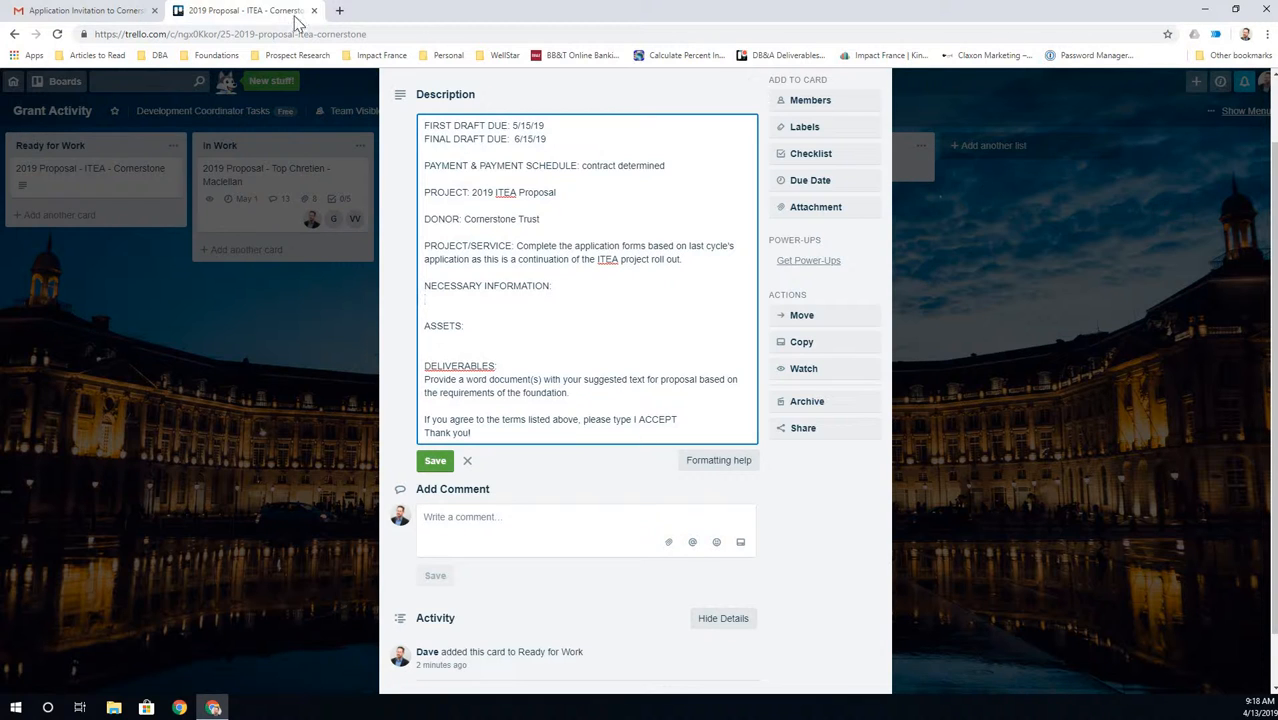
pyautogui.click(85, 10)
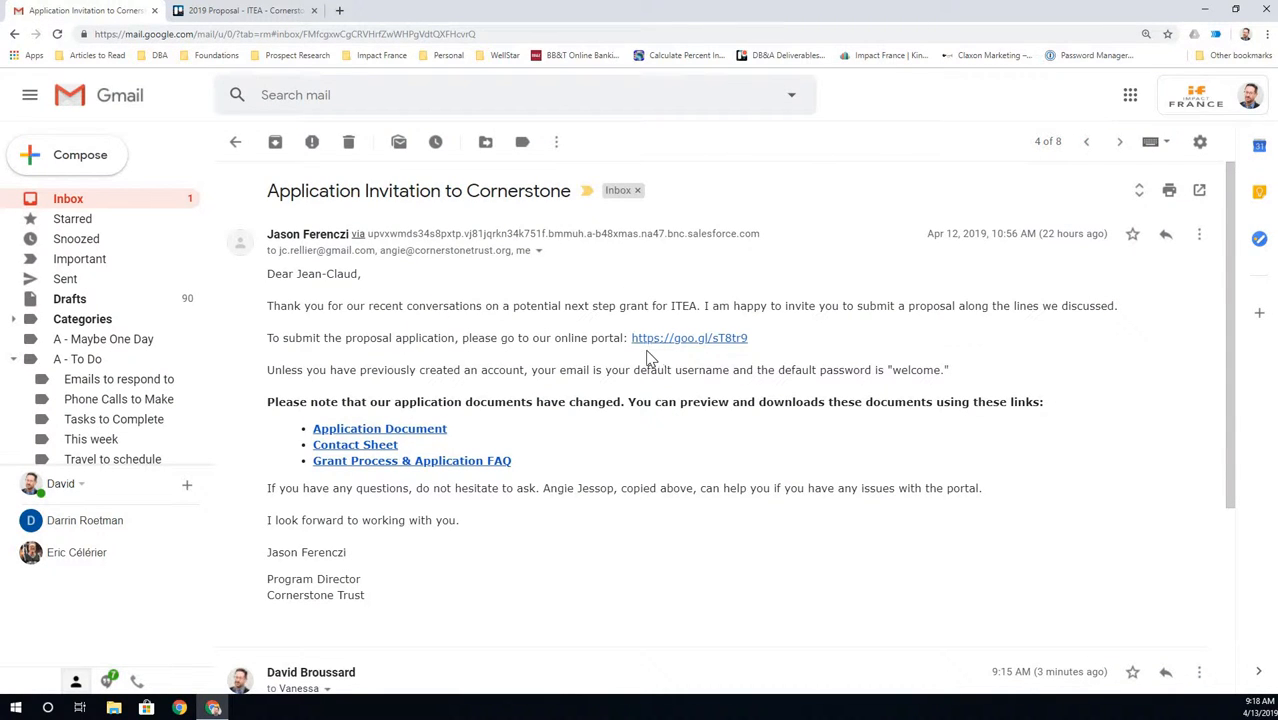
# - Open the Application Document, Contact Sheet and Grant Process FAQ links in separate Salesforce tabs
pyautogui.click(395, 435)
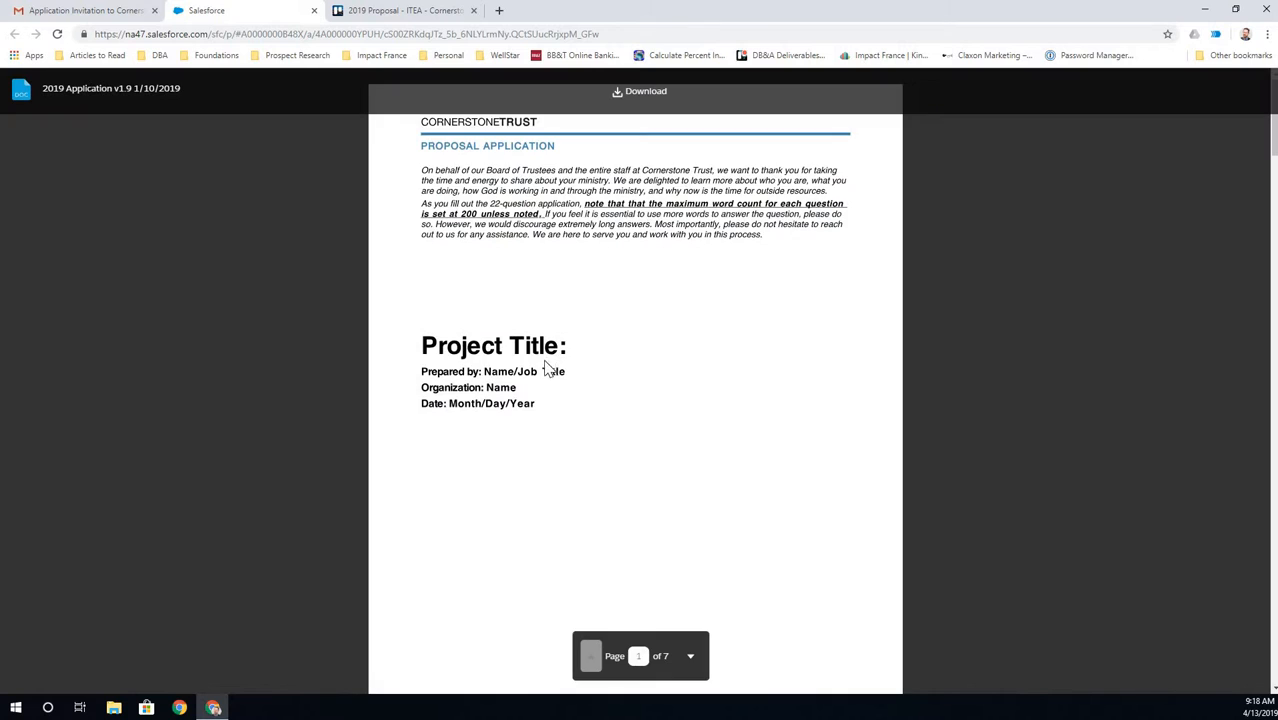
pyautogui.scroll(-10, 545, 373)
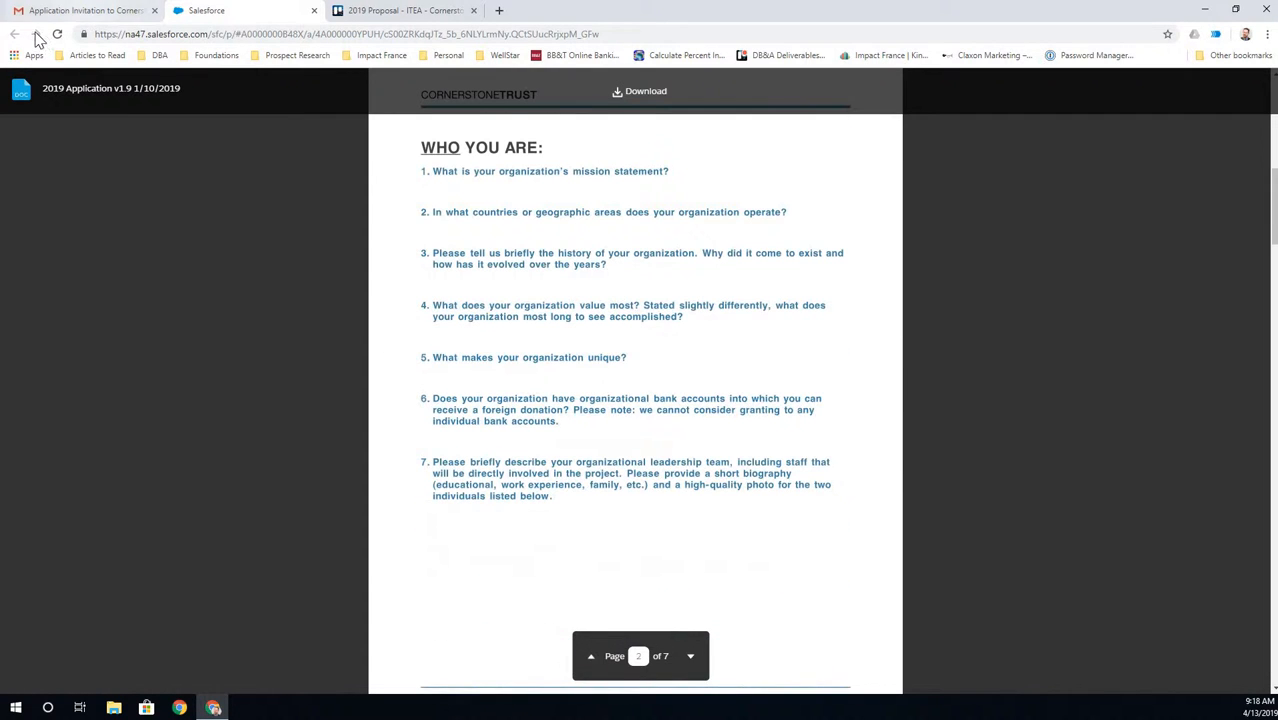
pyautogui.hotkey('ctrl', '1')
pyautogui.click(370, 444)
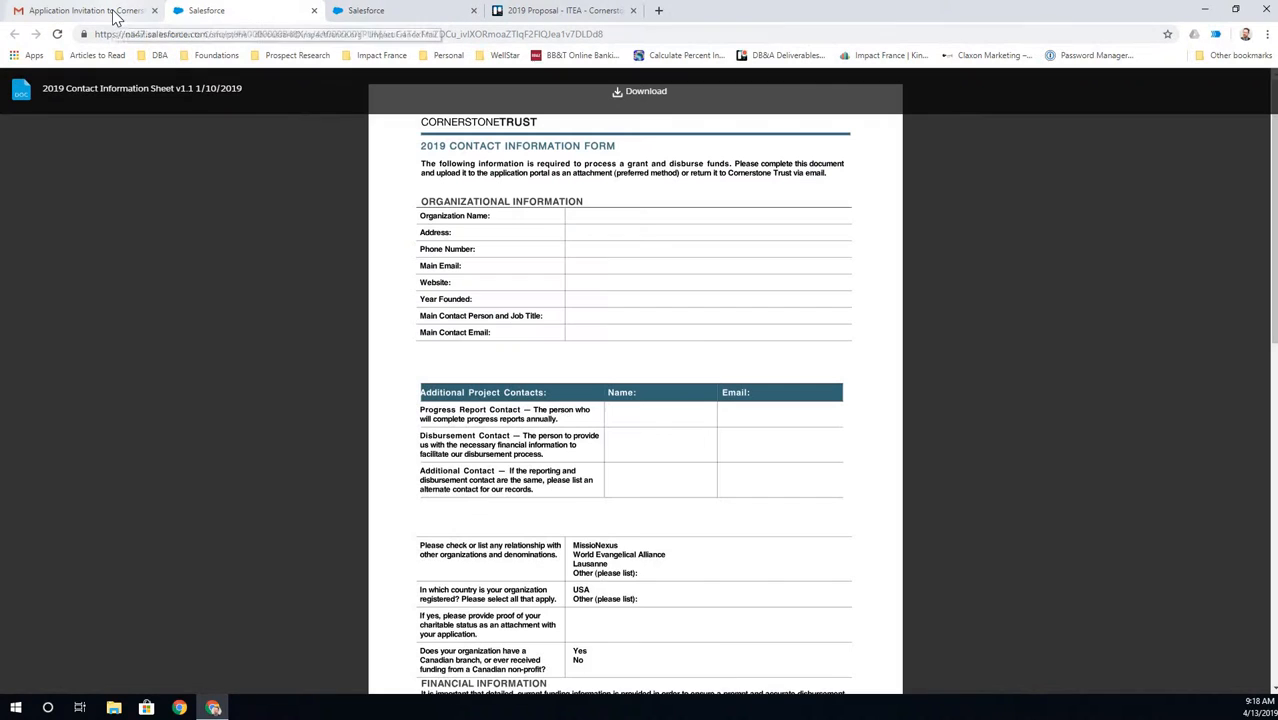
pyautogui.click(113, 15)
pyautogui.click(379, 465)
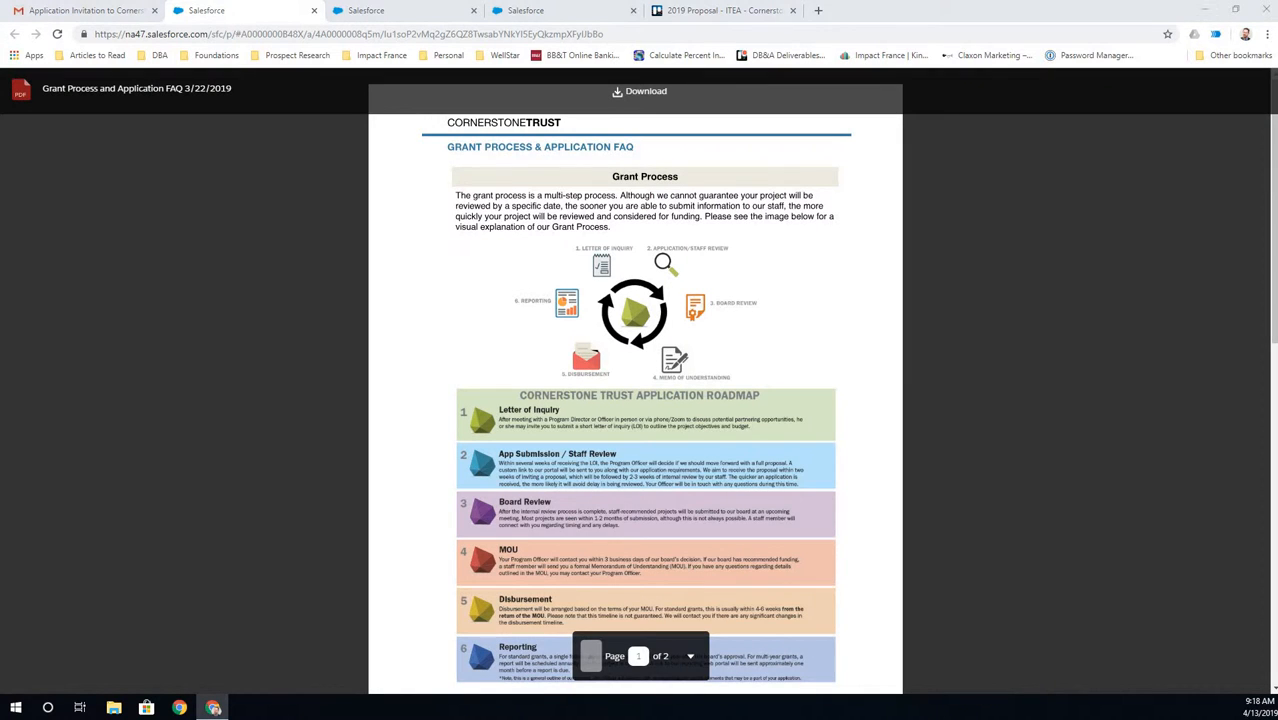
pyautogui.press('super+e')
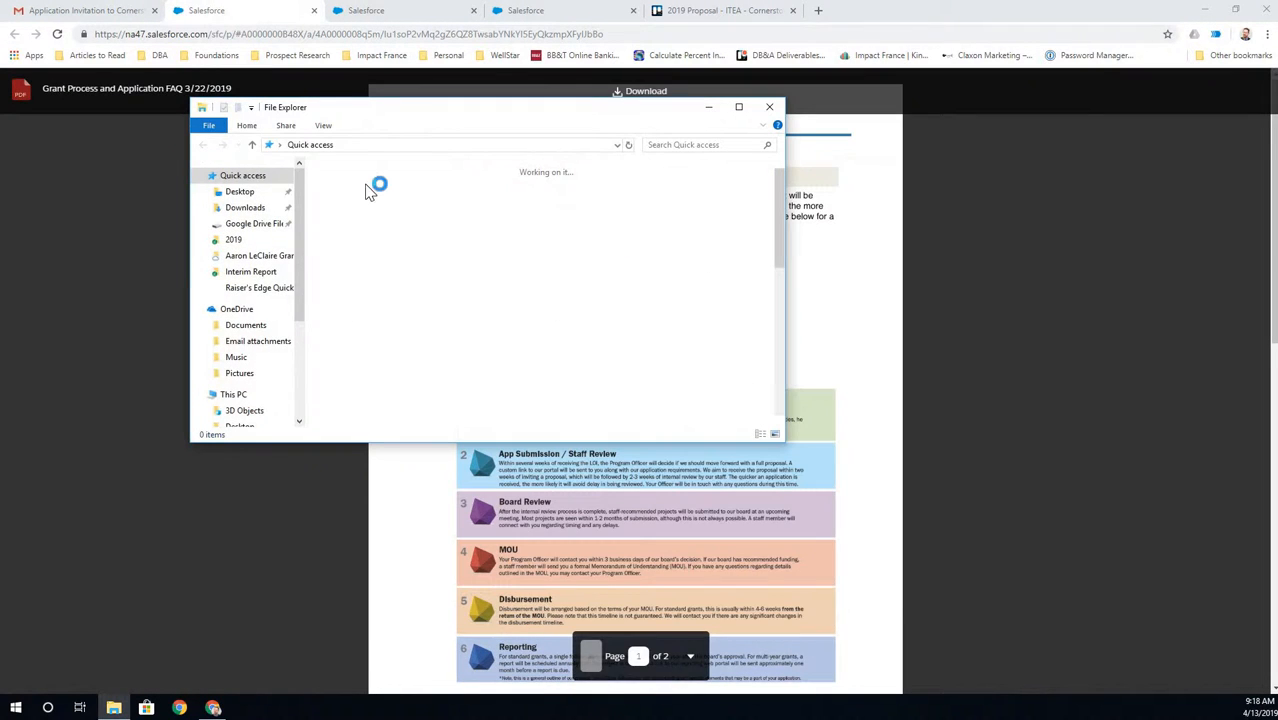
# - Browse to Google Drive > IMPACT FRANCE > Ministry Partnerships > ITEA > Cornerstone > 2019
pyautogui.click(245, 223)
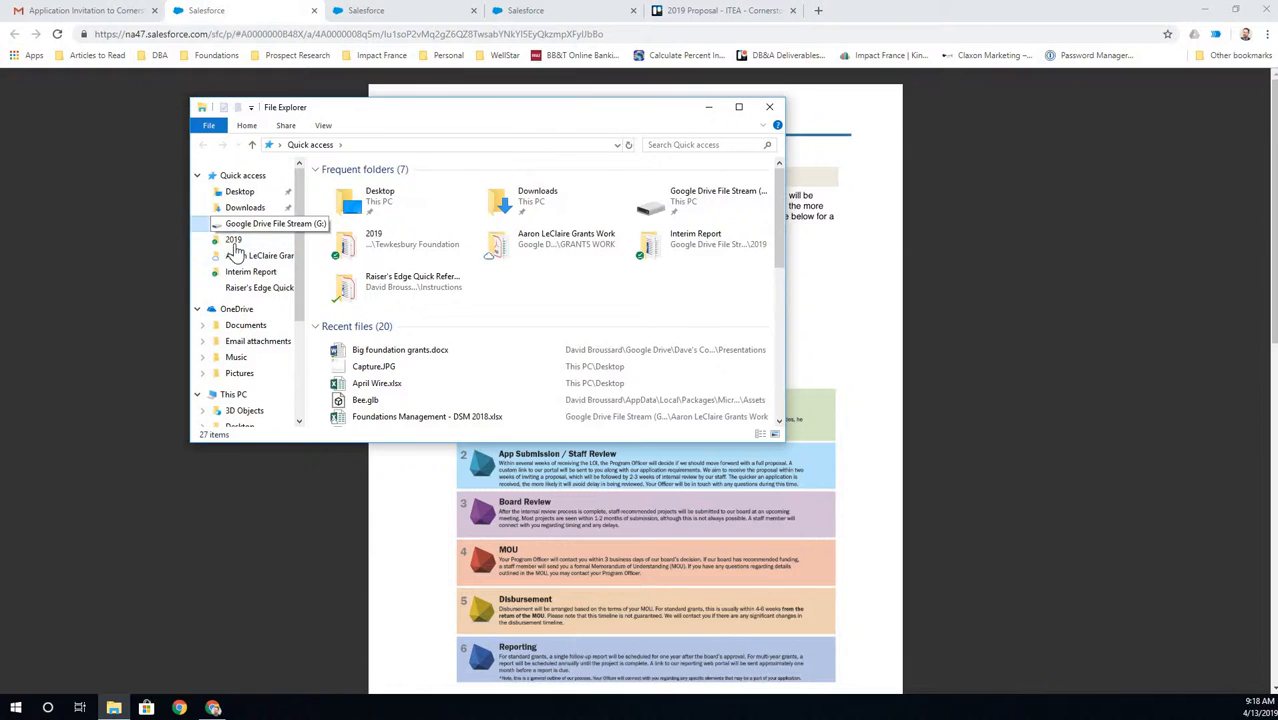
pyautogui.click(250, 271)
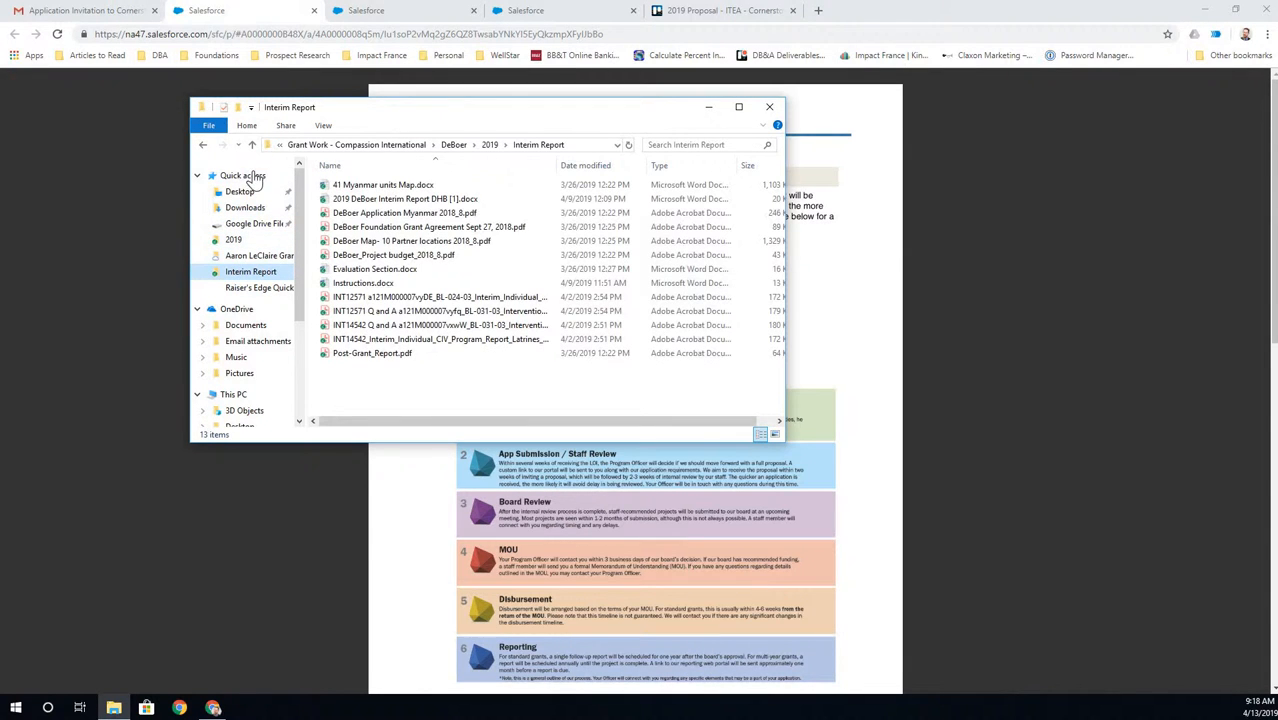
pyautogui.click(250, 175)
pyautogui.click(252, 145)
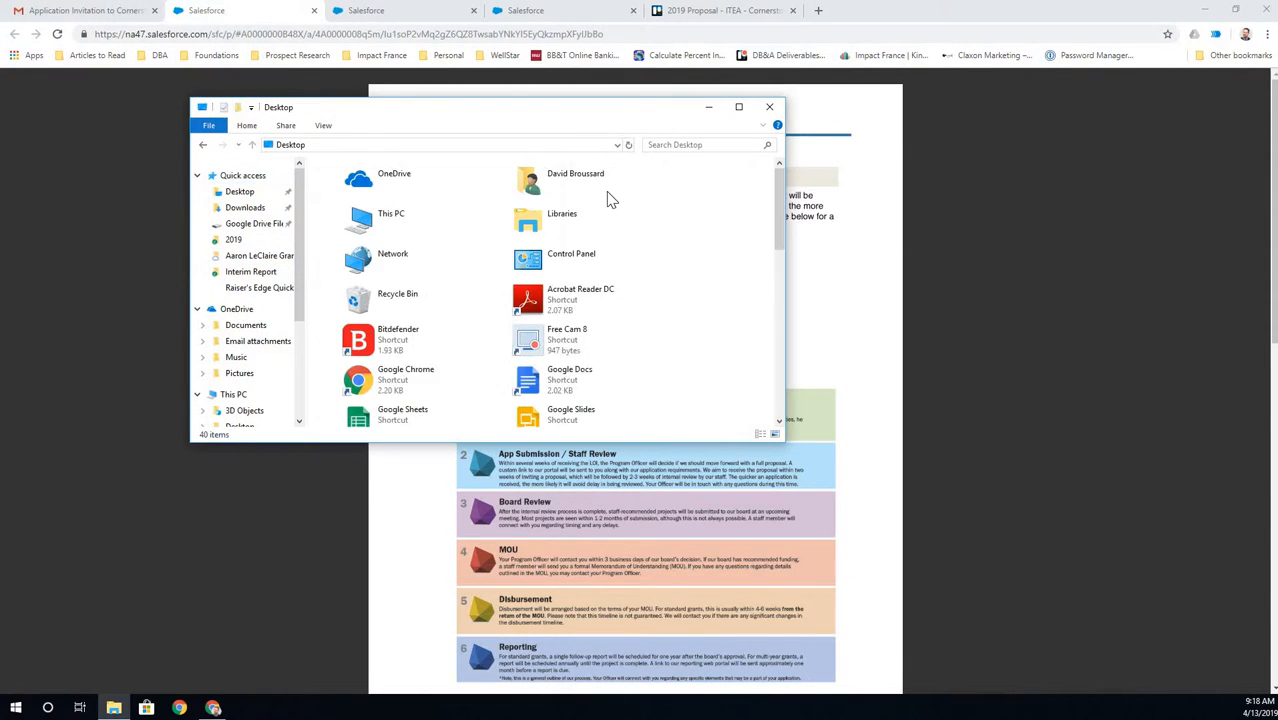
pyautogui.doubleClick(603, 197)
pyautogui.doubleClick(648, 190)
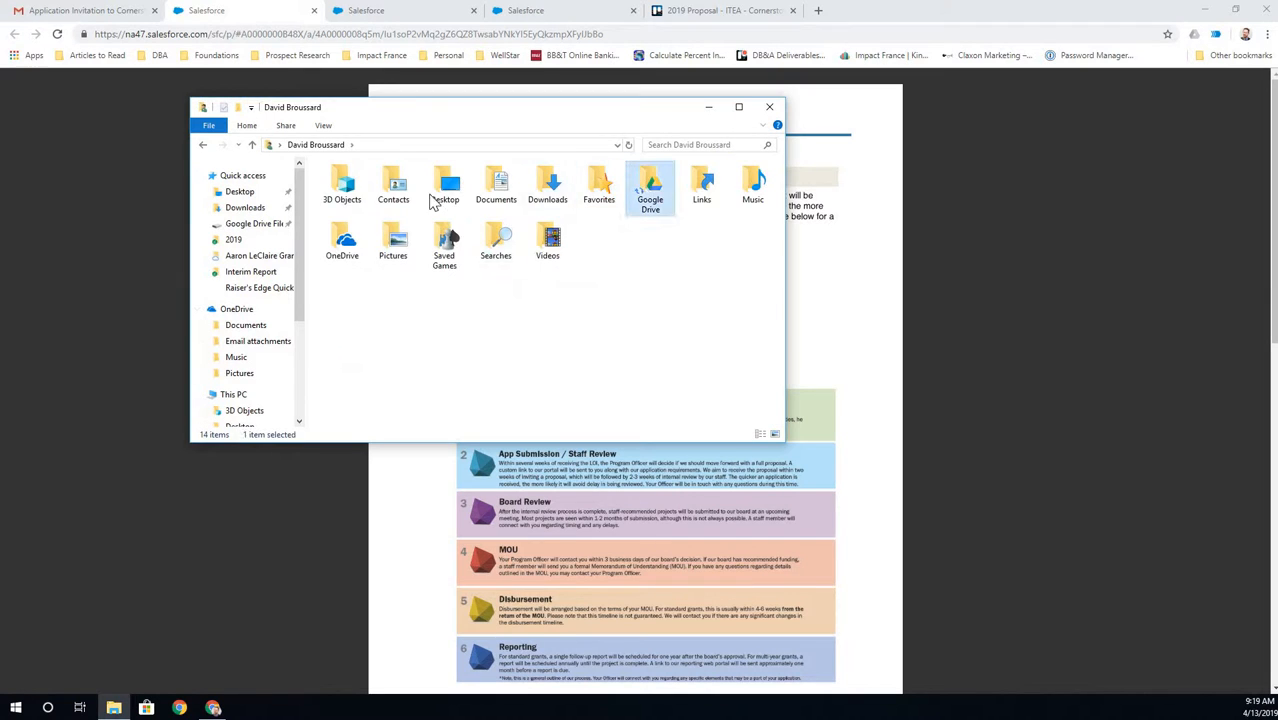
pyautogui.doubleClick(395, 199)
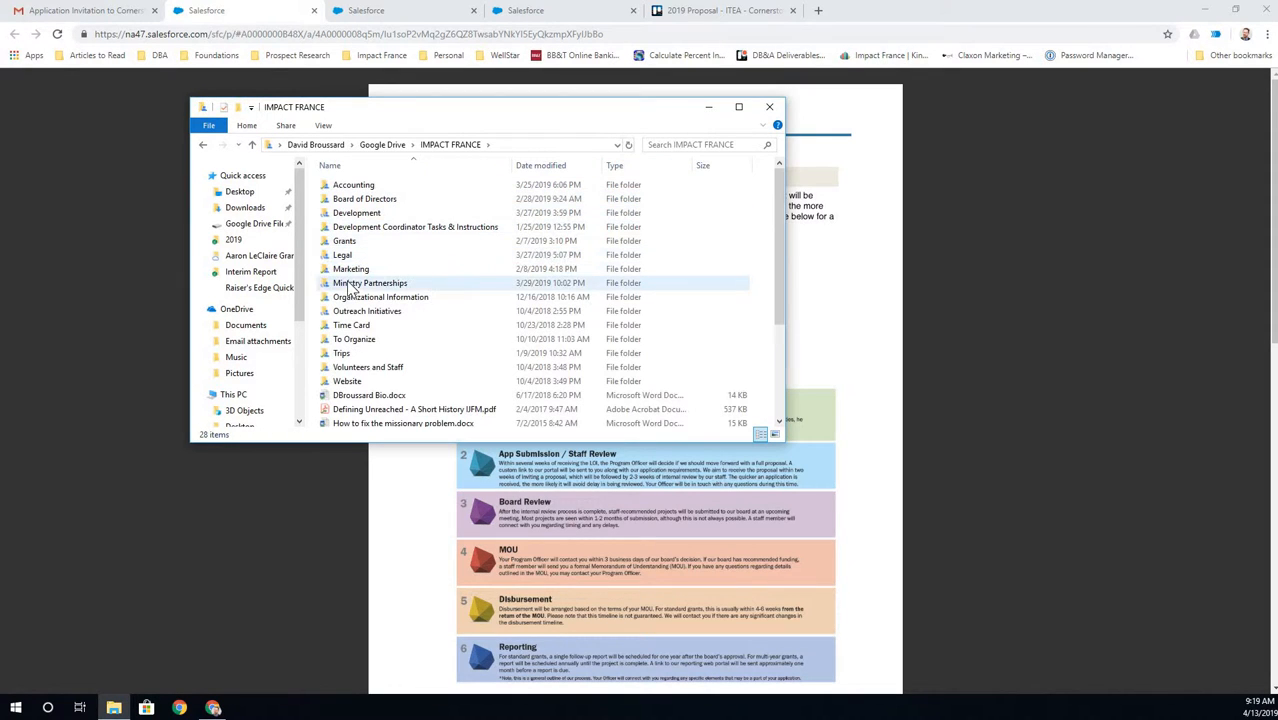
pyautogui.doubleClick(352, 284)
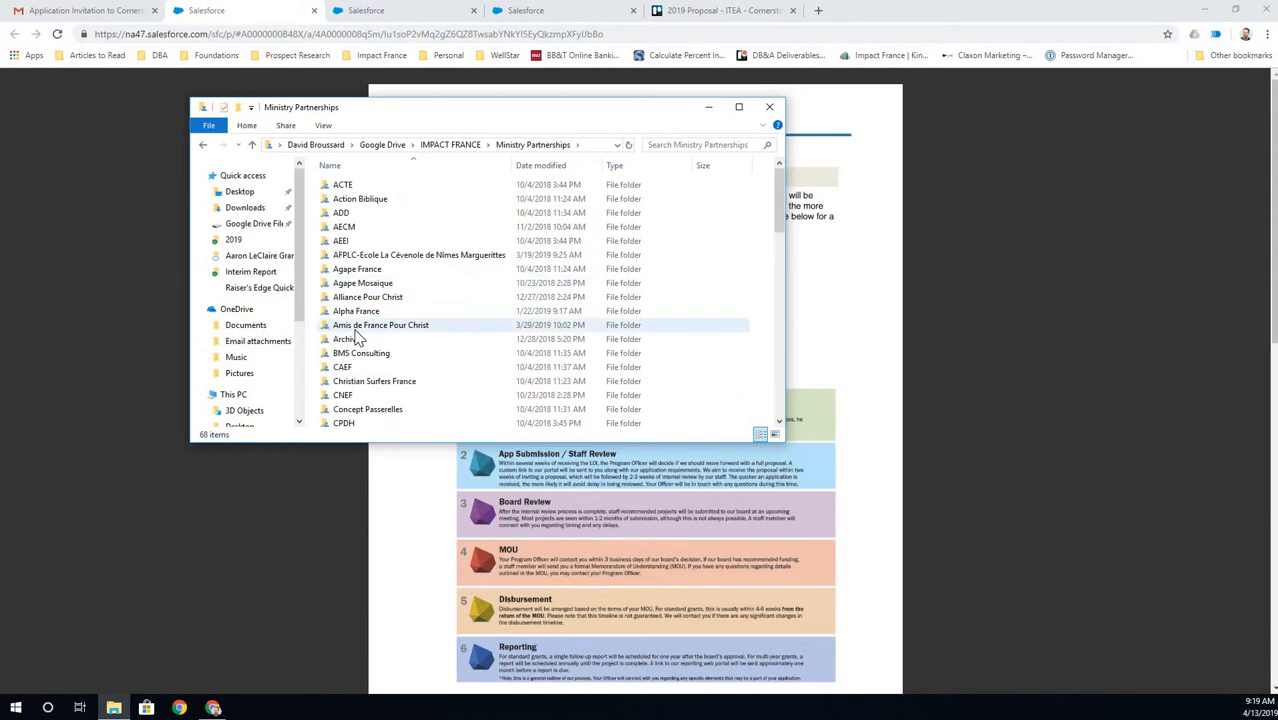
pyautogui.scroll(-3, 355, 343)
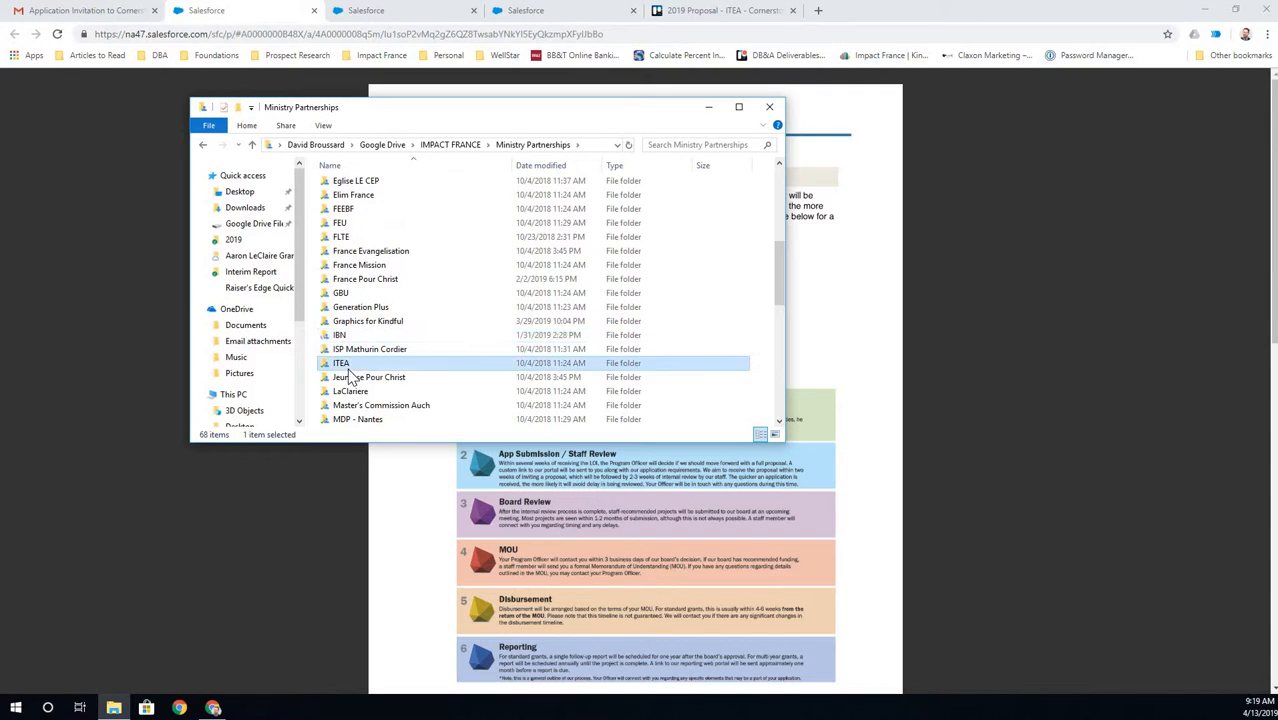
pyautogui.doubleClick(343, 366)
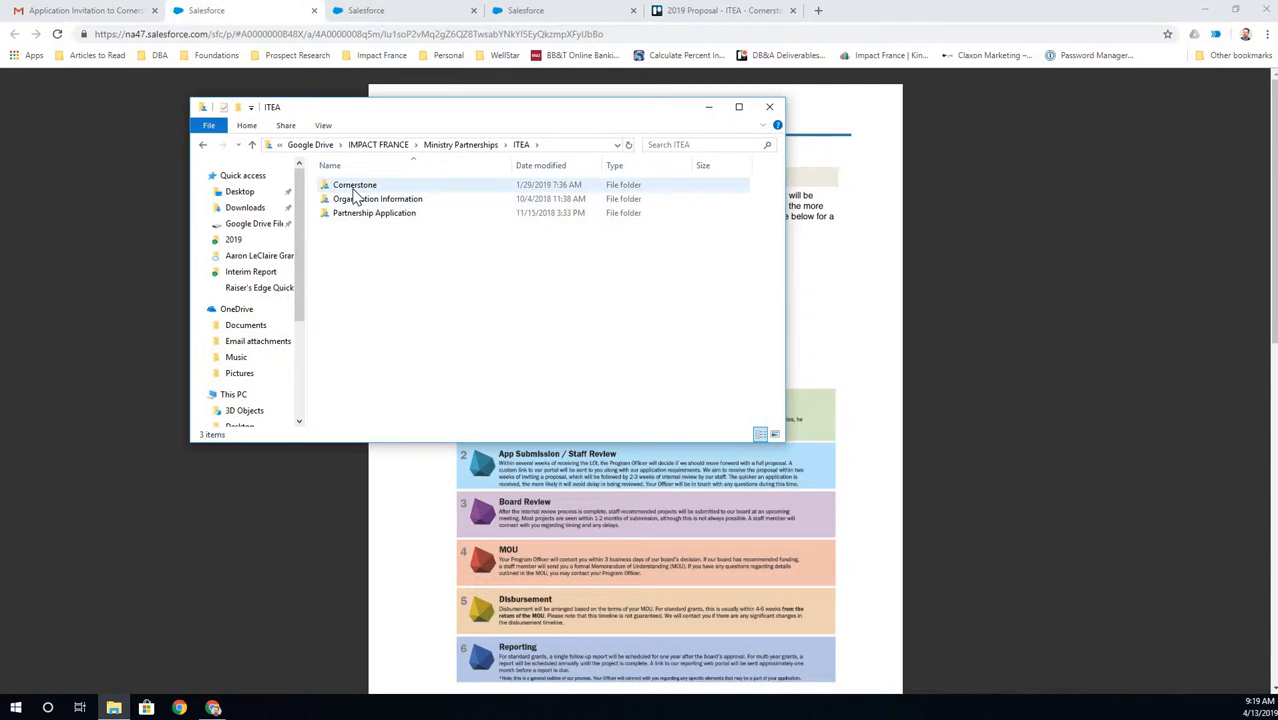
pyautogui.doubleClick(354, 187)
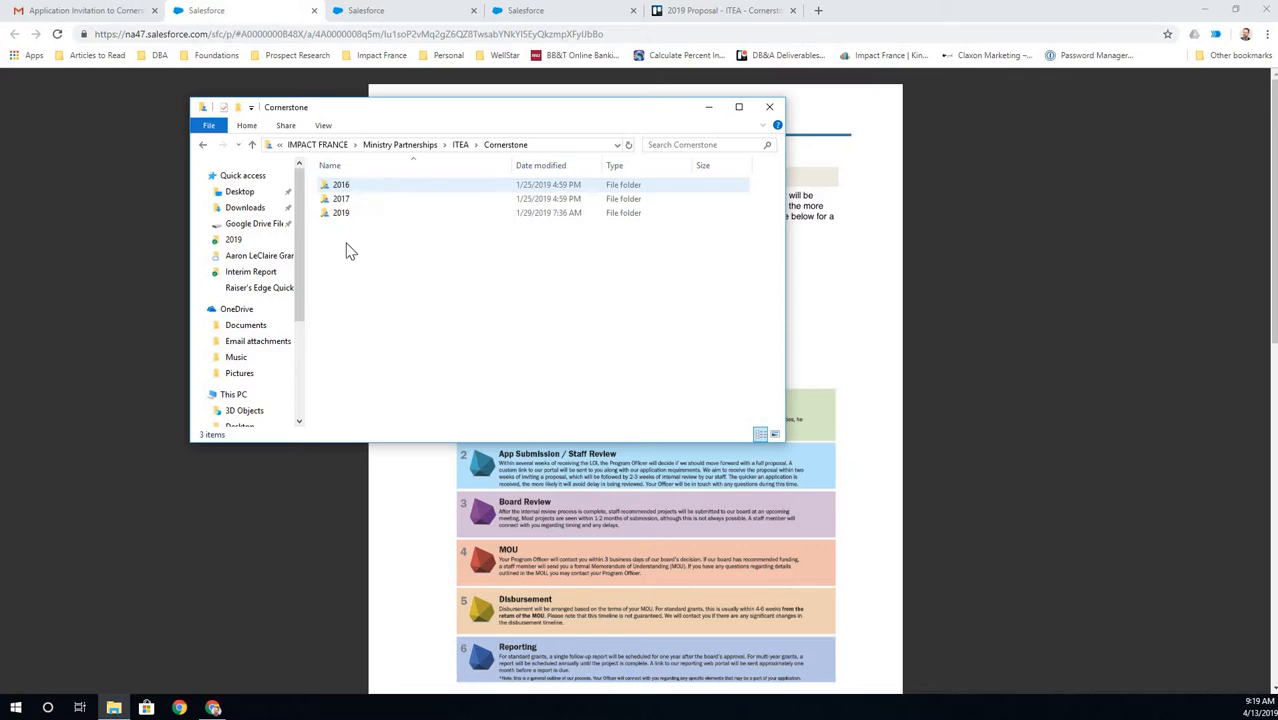
pyautogui.doubleClick(342, 212)
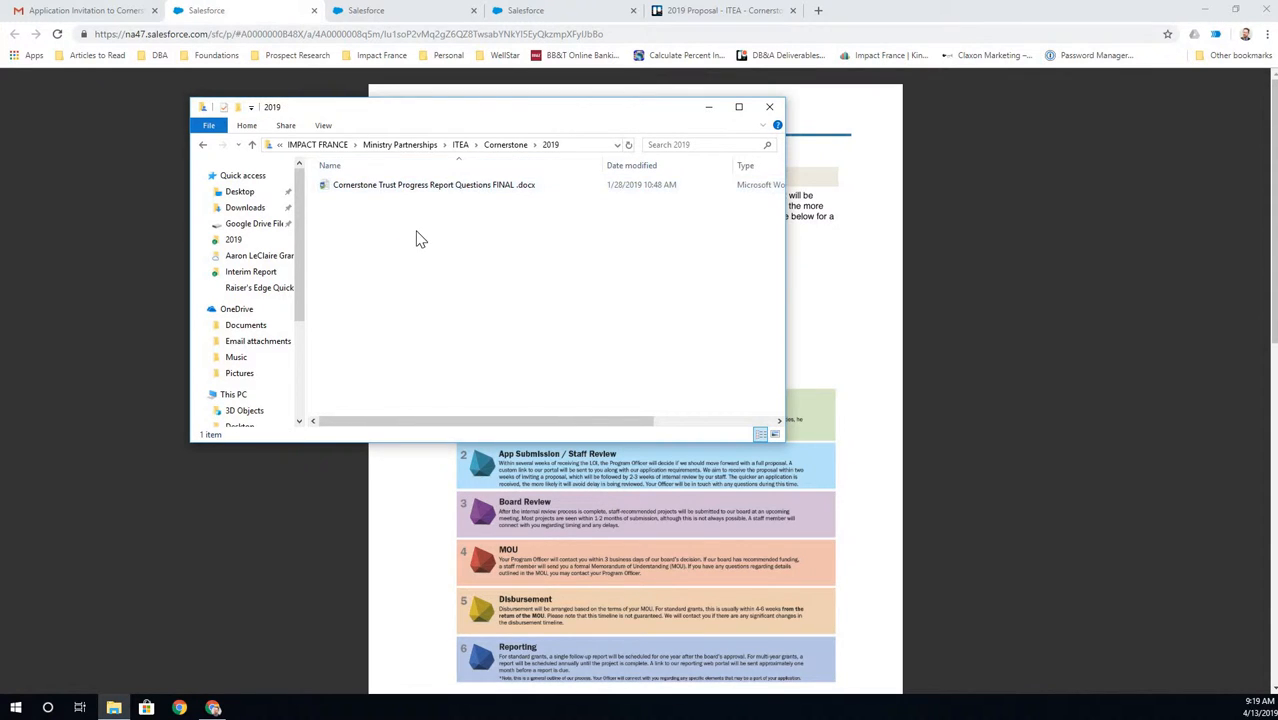
# - Create a Report folder in 2019 and move the progress report questions document into it
pyautogui.rightClick(418, 234)
pyautogui.moveTo(547, 408)
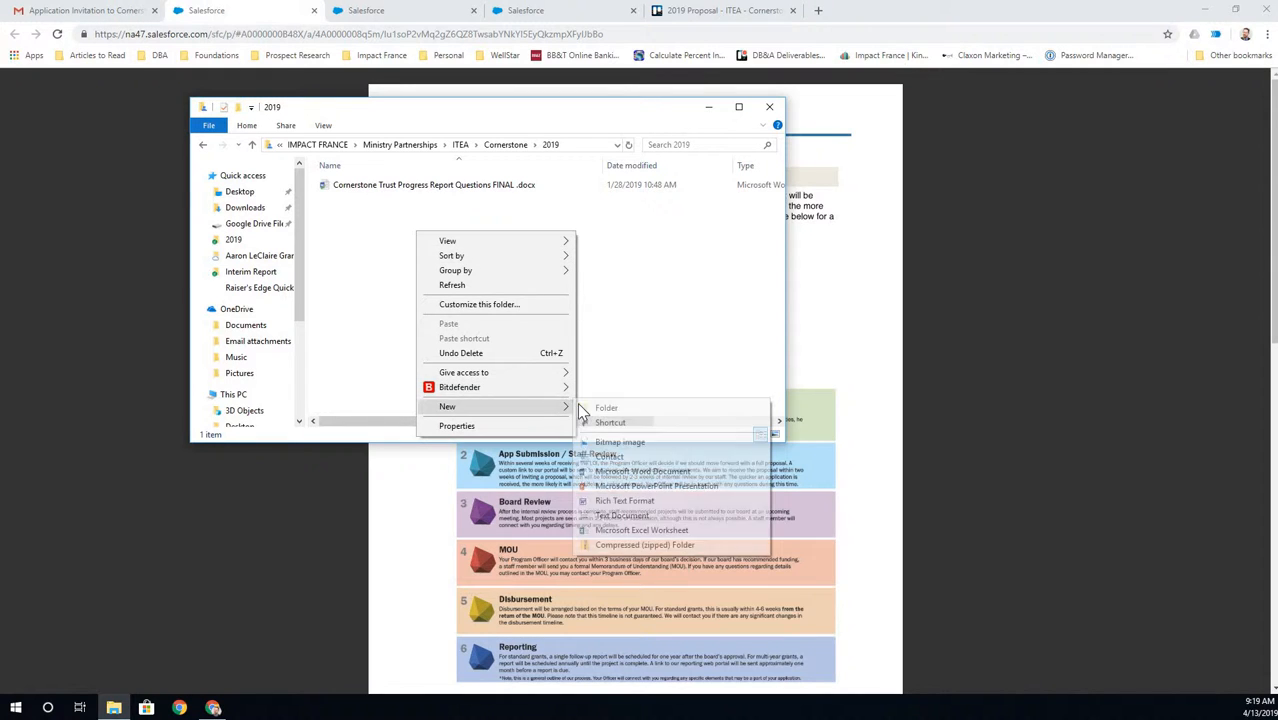
pyautogui.click(592, 407)
pyautogui.write('Report')
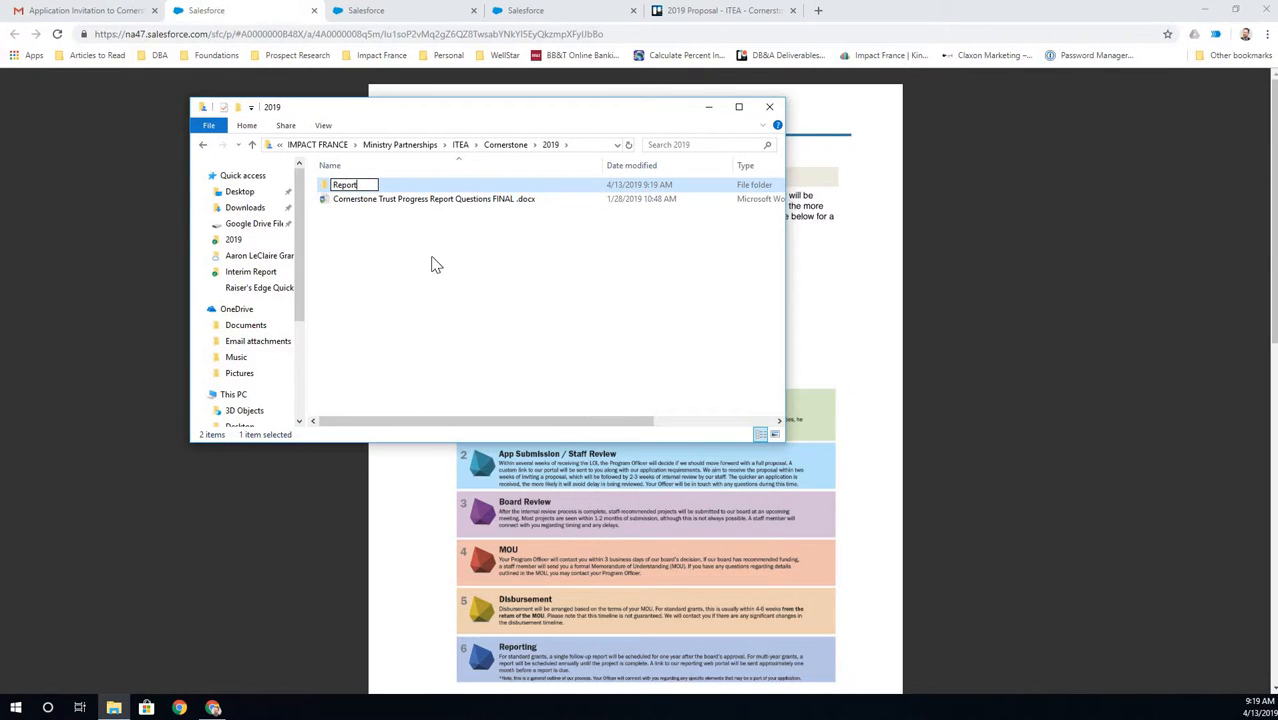
pyautogui.press('Return')
pyautogui.moveTo(374, 206)
pyautogui.mouseDown()
pyautogui.moveTo(368, 190)
pyautogui.moveTo(378, 193)
pyautogui.mouseUp()
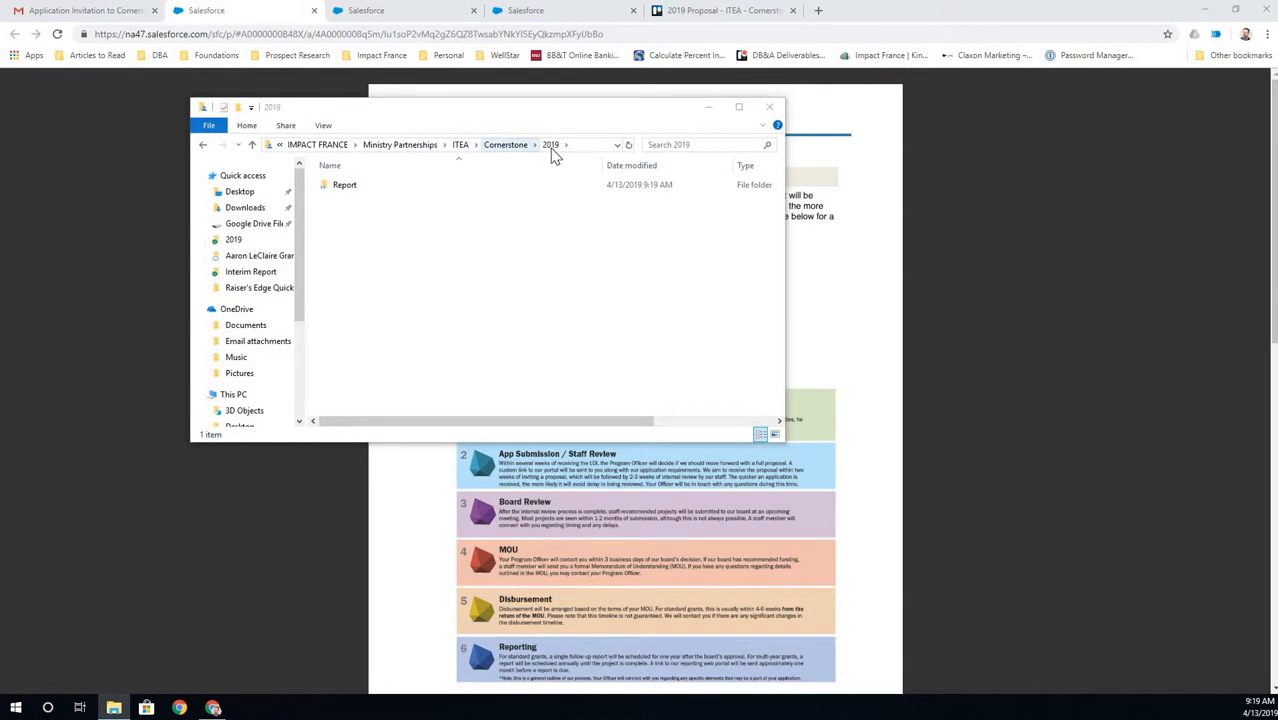
# - Create a second folder named Proposal in 2019 and open it
pyautogui.rightClick(352, 212)
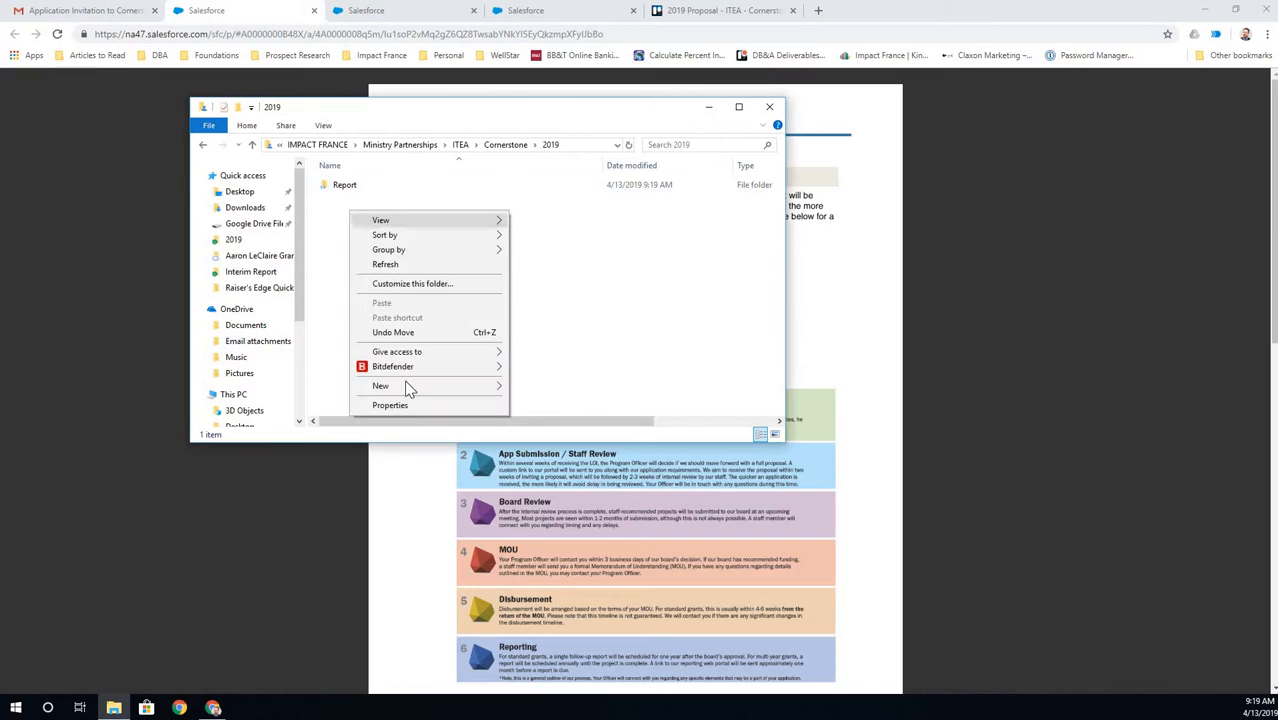
pyautogui.moveTo(465, 388)
pyautogui.click(530, 387)
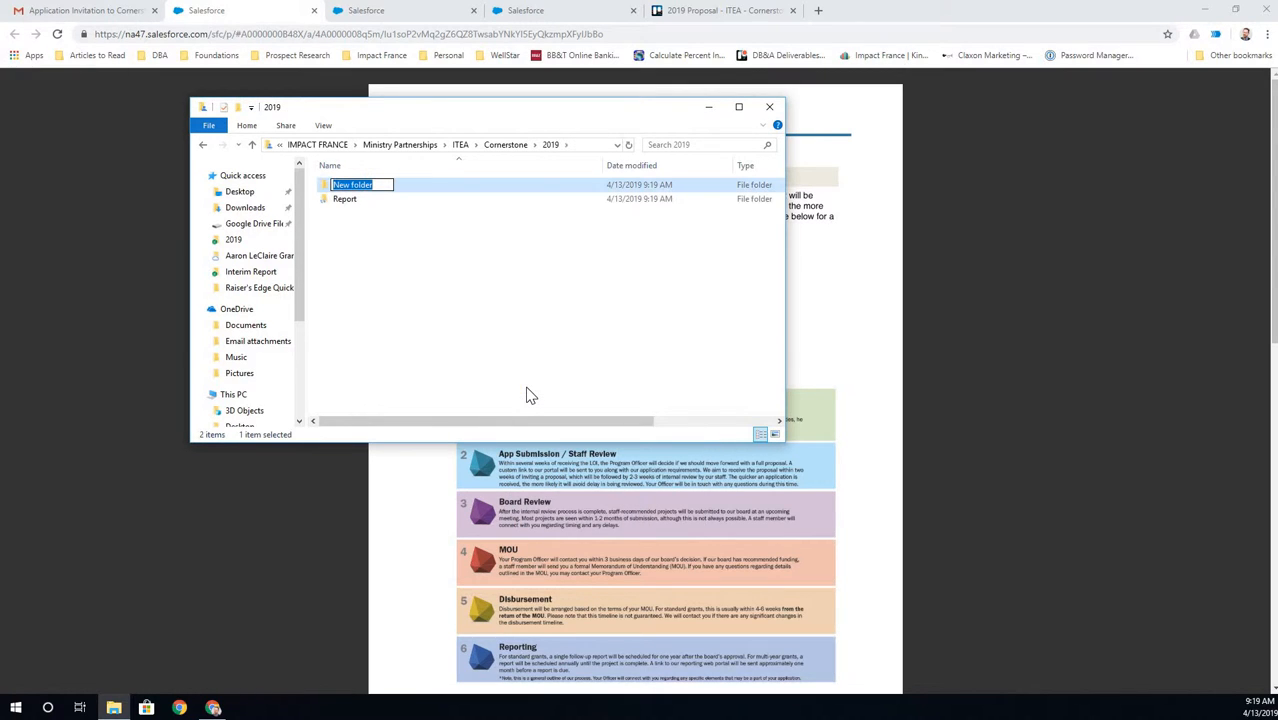
pyautogui.write('Proposal')
pyautogui.press('Return')
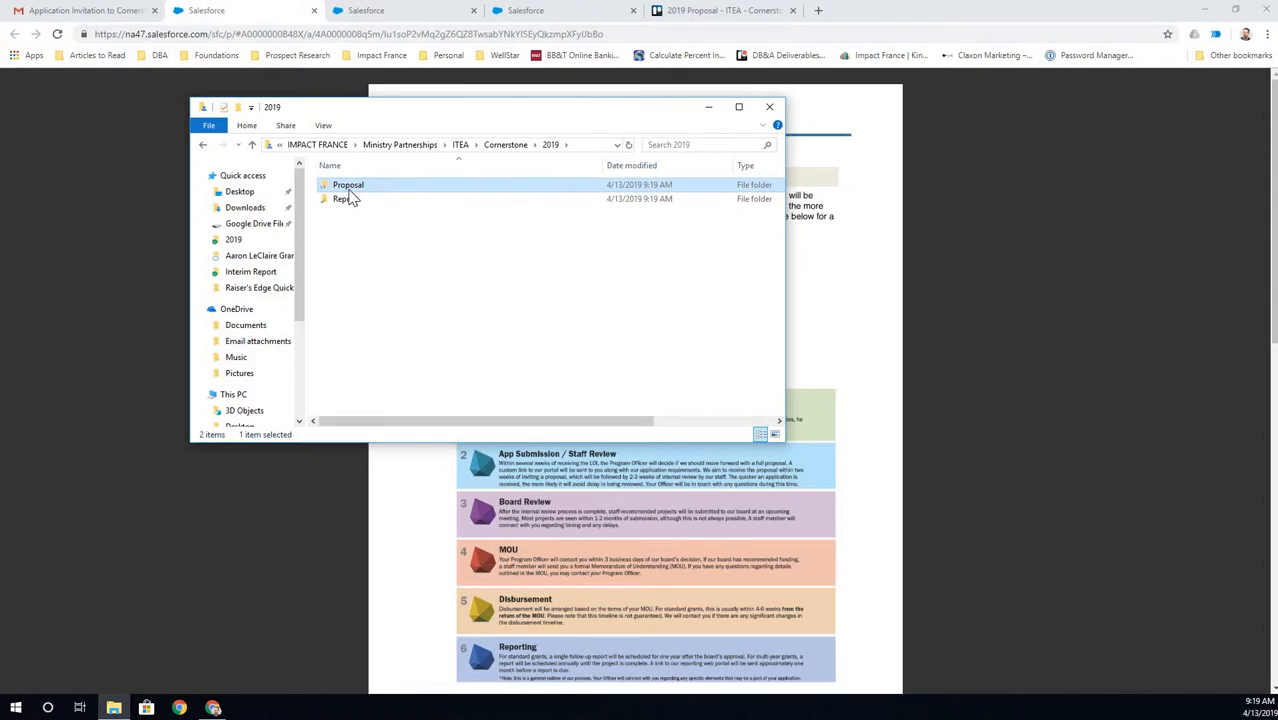
pyautogui.press('Return')
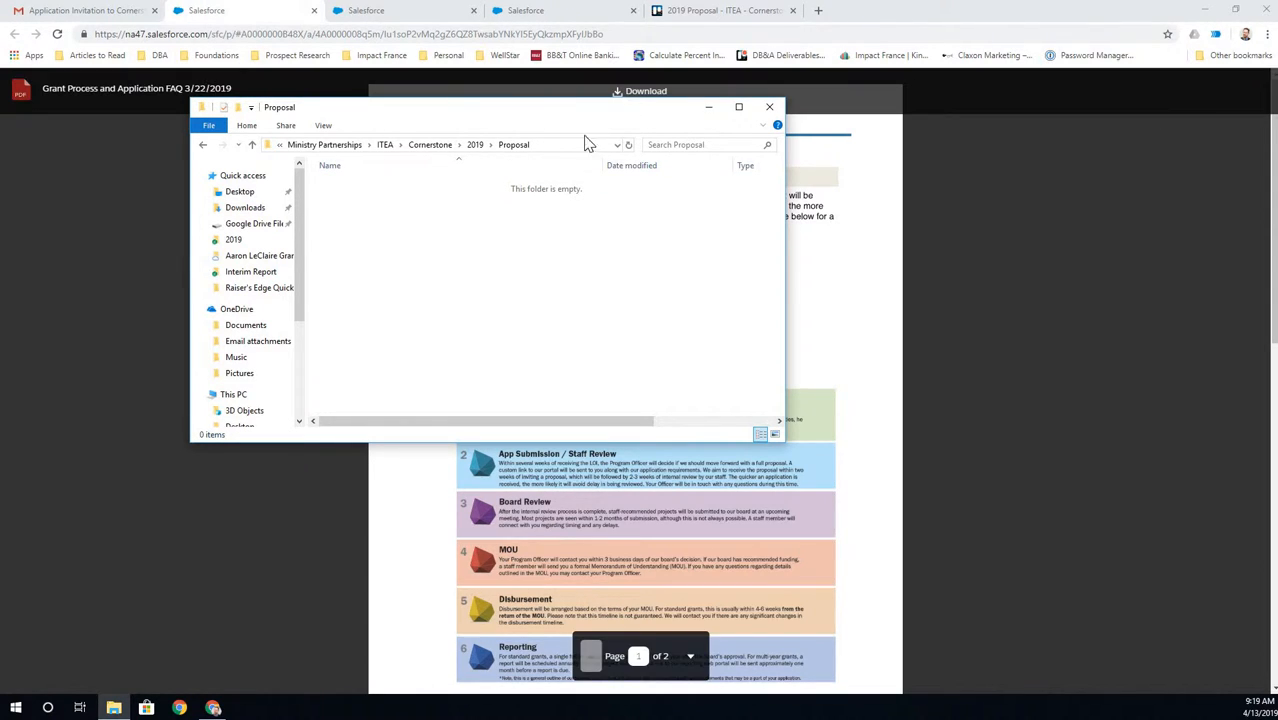
# - Download the Grant Process and Application FAQ PDF and start saving it to a different folder
pyautogui.moveTo(684, 107); pyautogui.dragTo(665, 260)
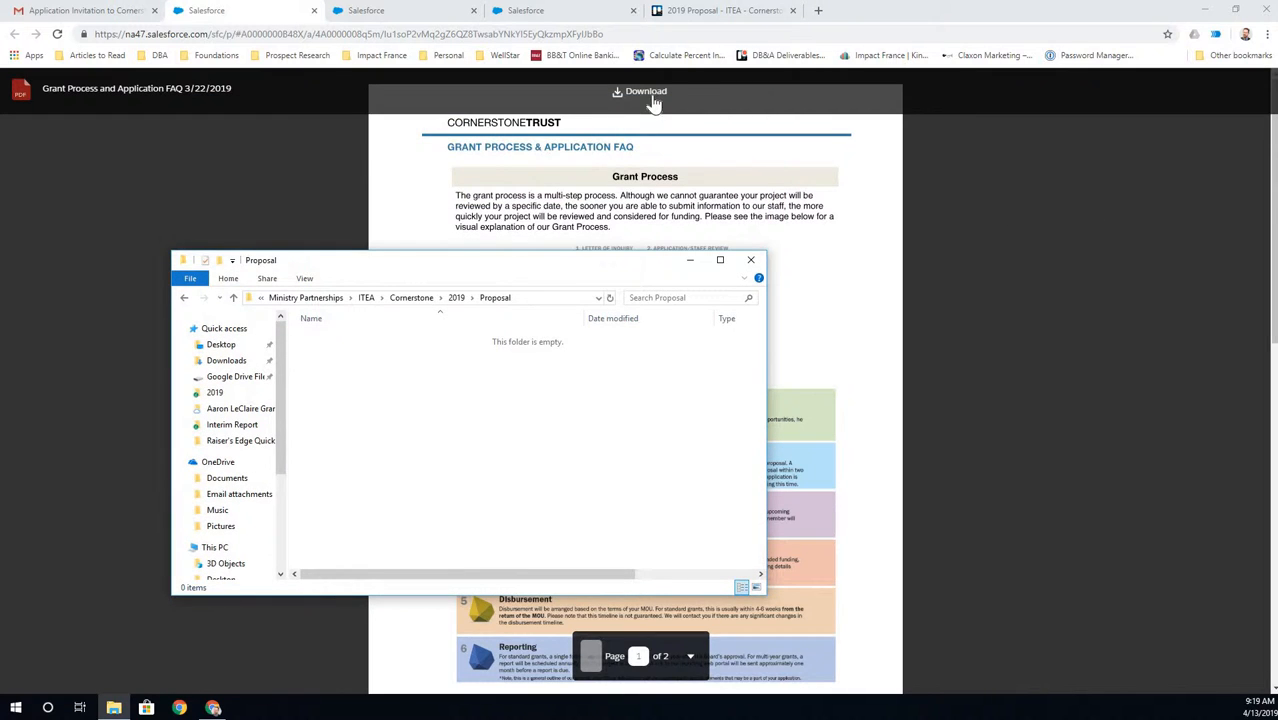
pyautogui.click(648, 94)
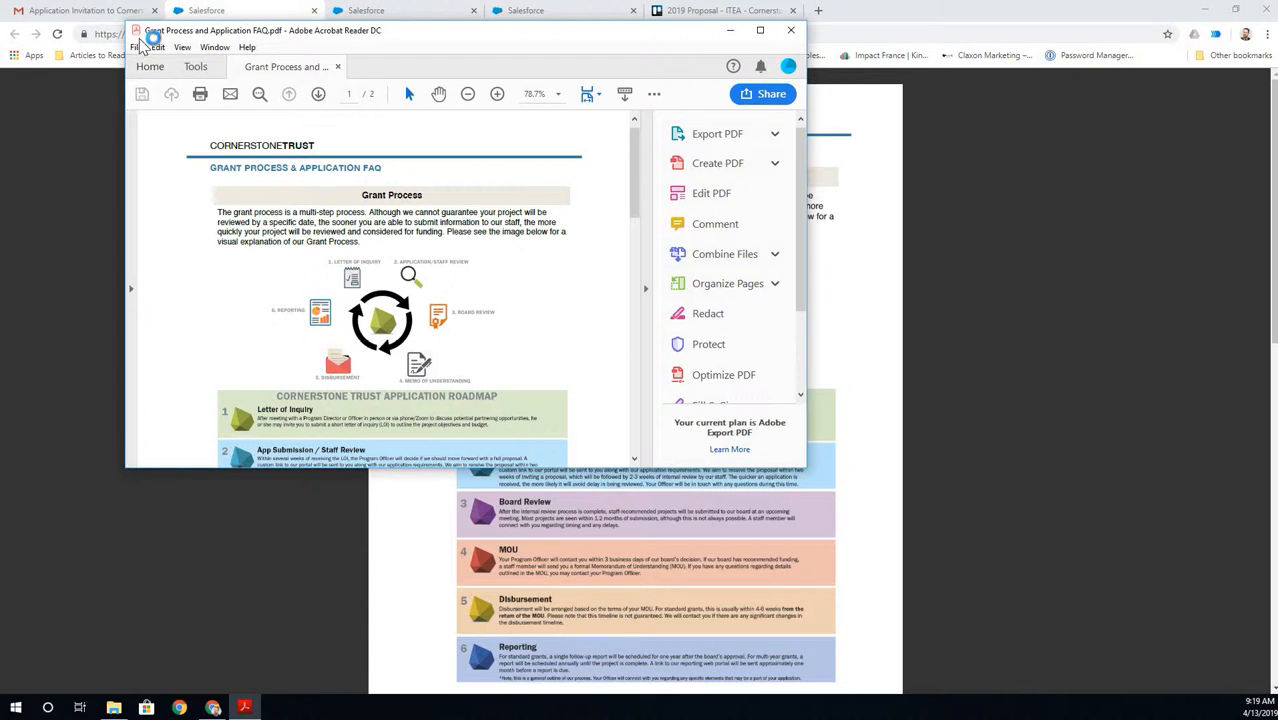
pyautogui.click(136, 48)
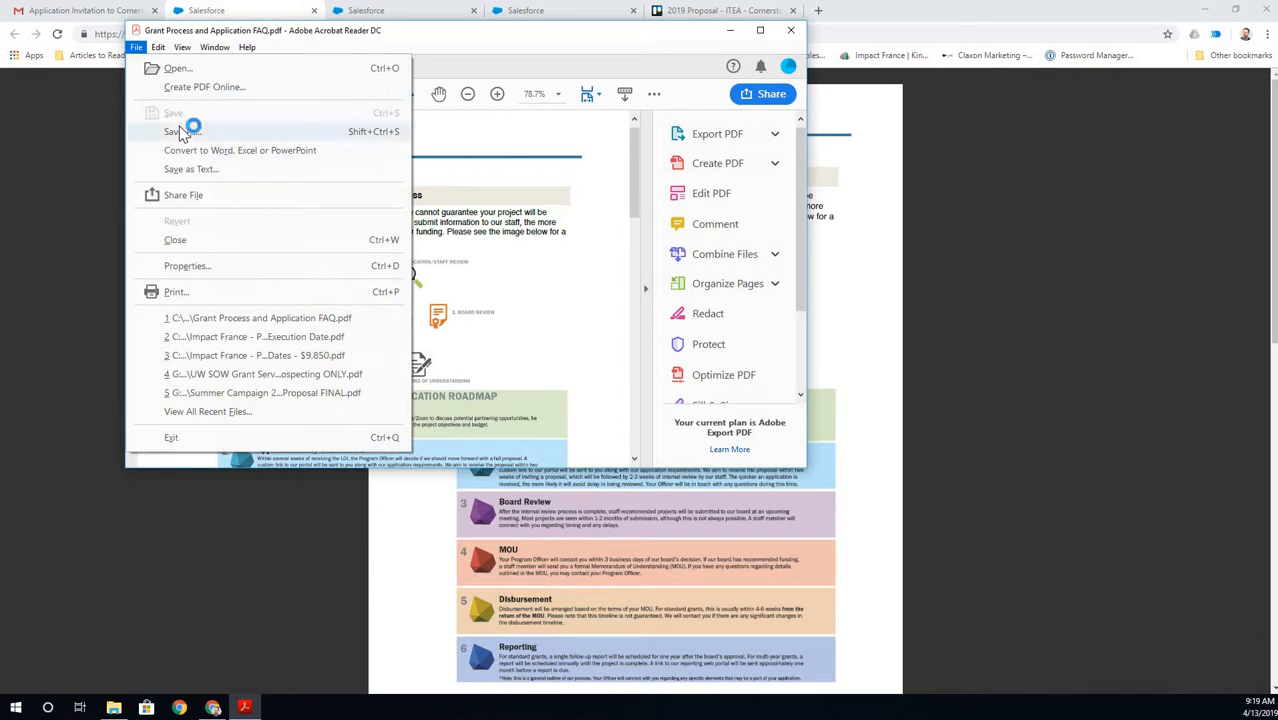
pyautogui.click(183, 126)
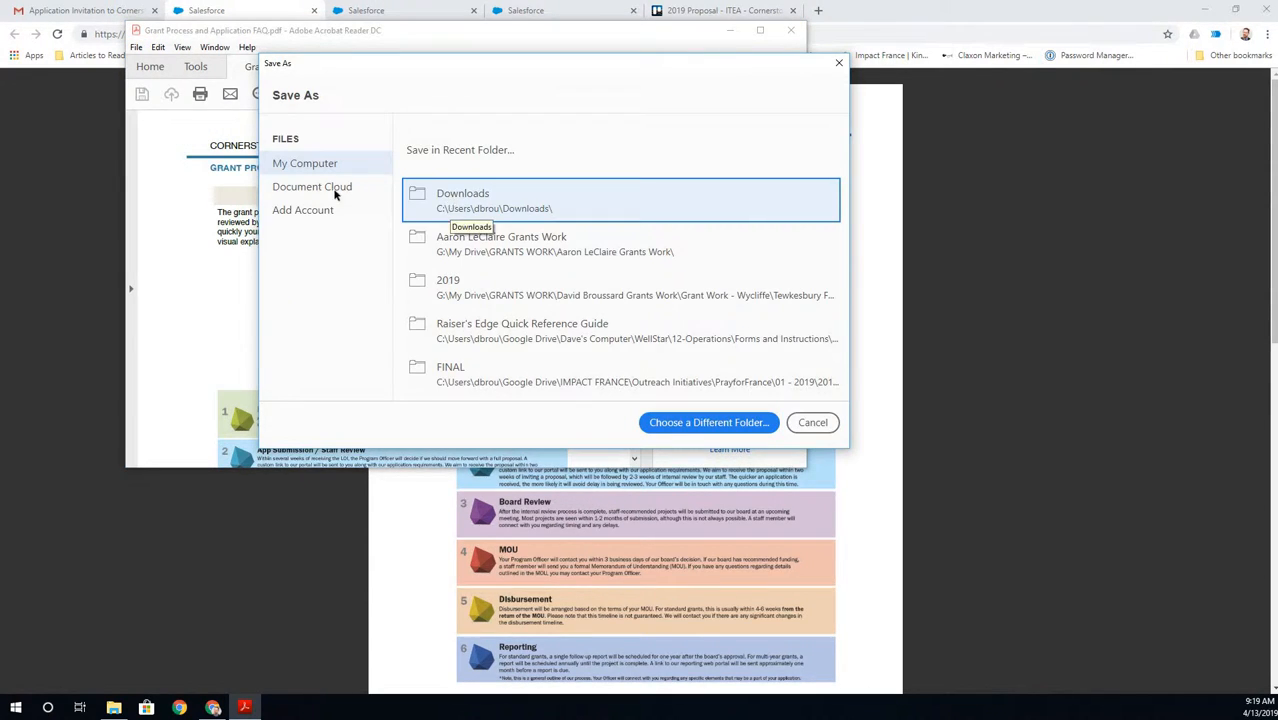
pyautogui.click(754, 424)
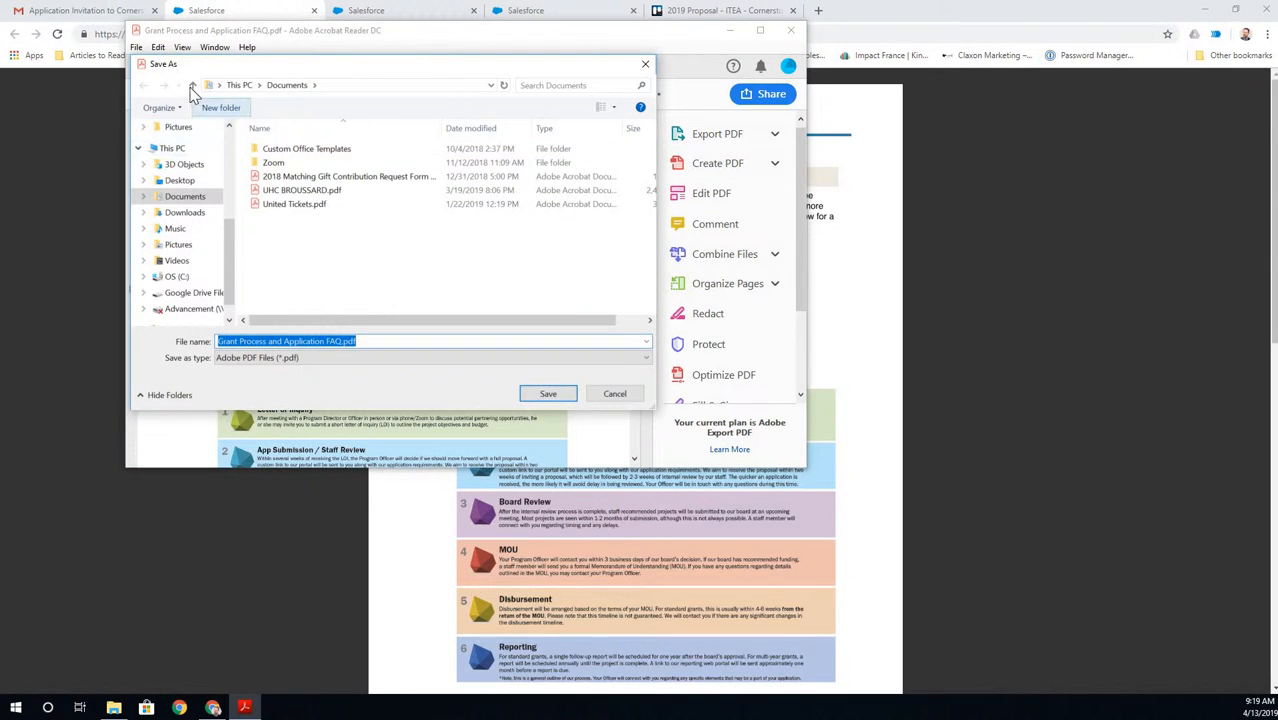
# - Save the PDF into ITEA\Cornerstone\2019\Proposal and close Acrobat Reader
pyautogui.click(193, 86)
pyautogui.doubleClick(466, 150)
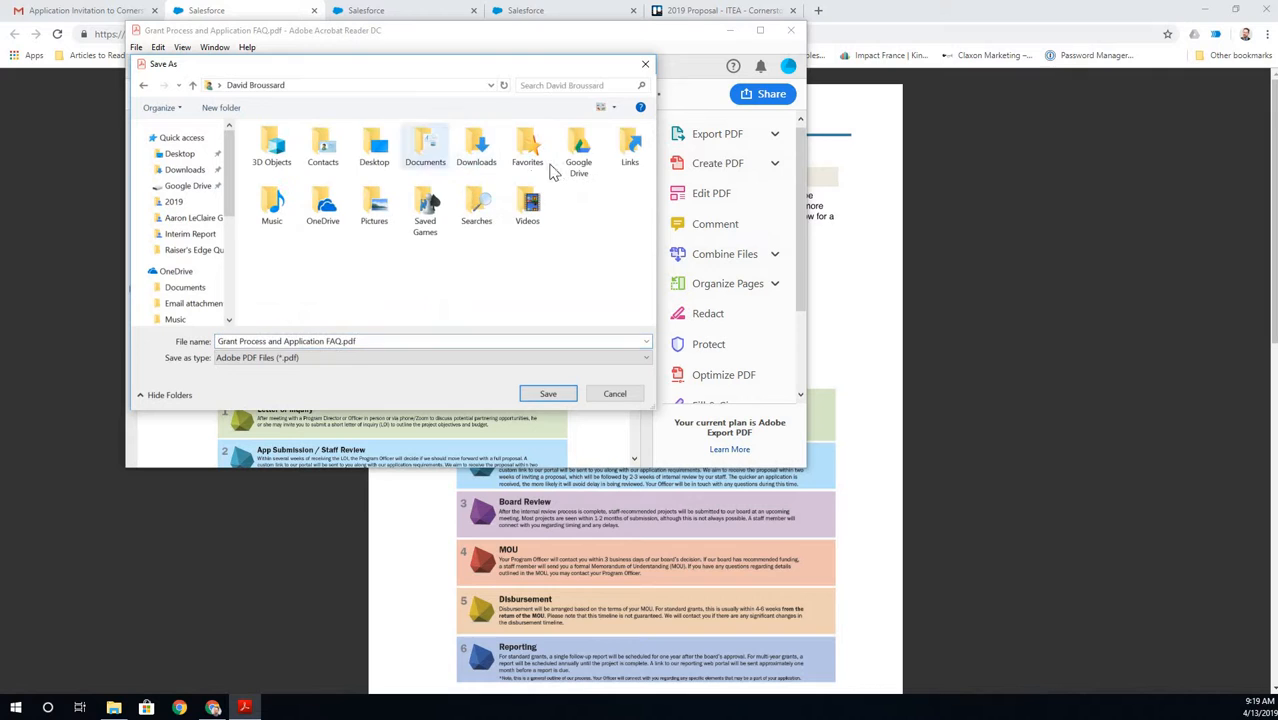
pyautogui.click(578, 155)
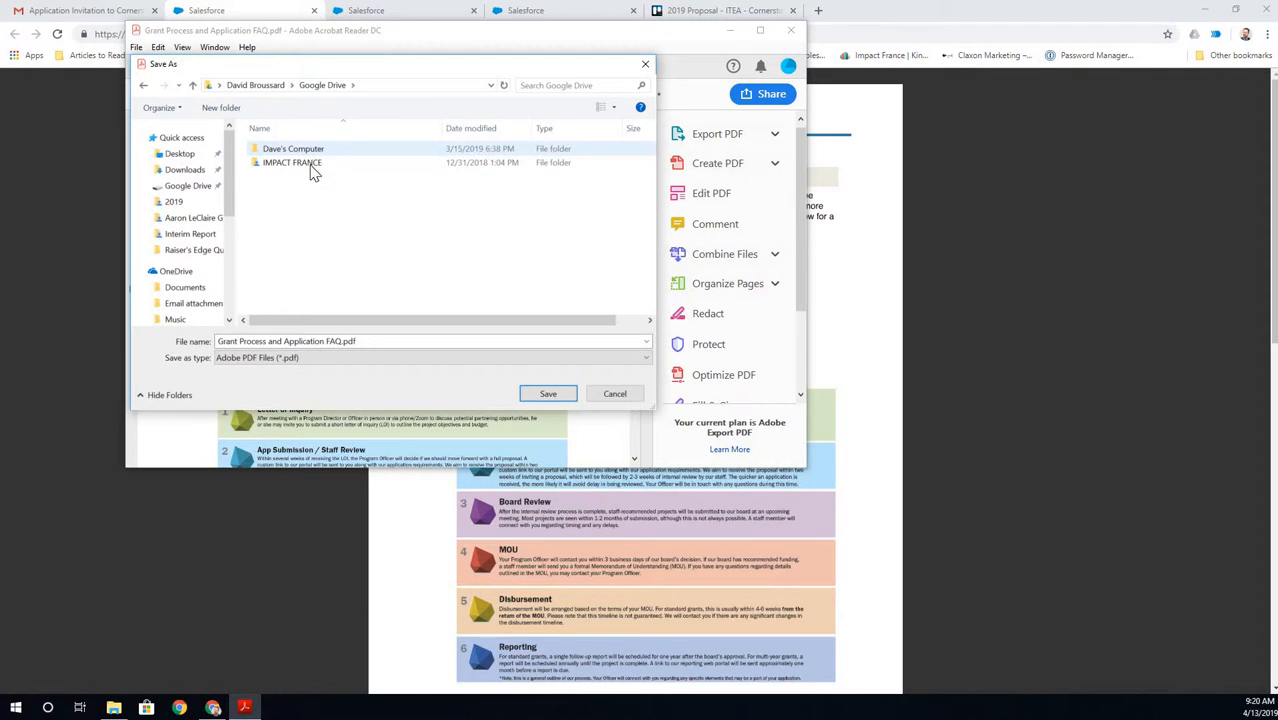
pyautogui.doubleClick(292, 163)
pyautogui.doubleClick(297, 245)
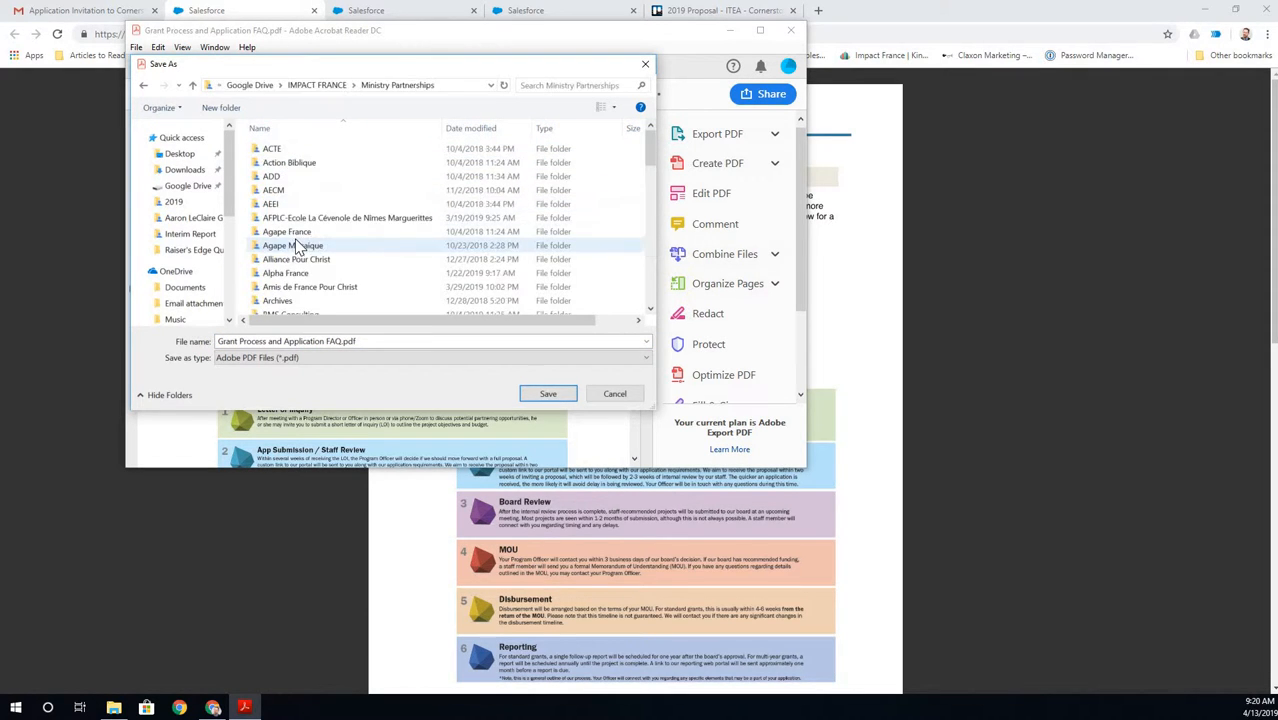
pyautogui.scroll(-10, 297, 248)
pyautogui.click(272, 282)
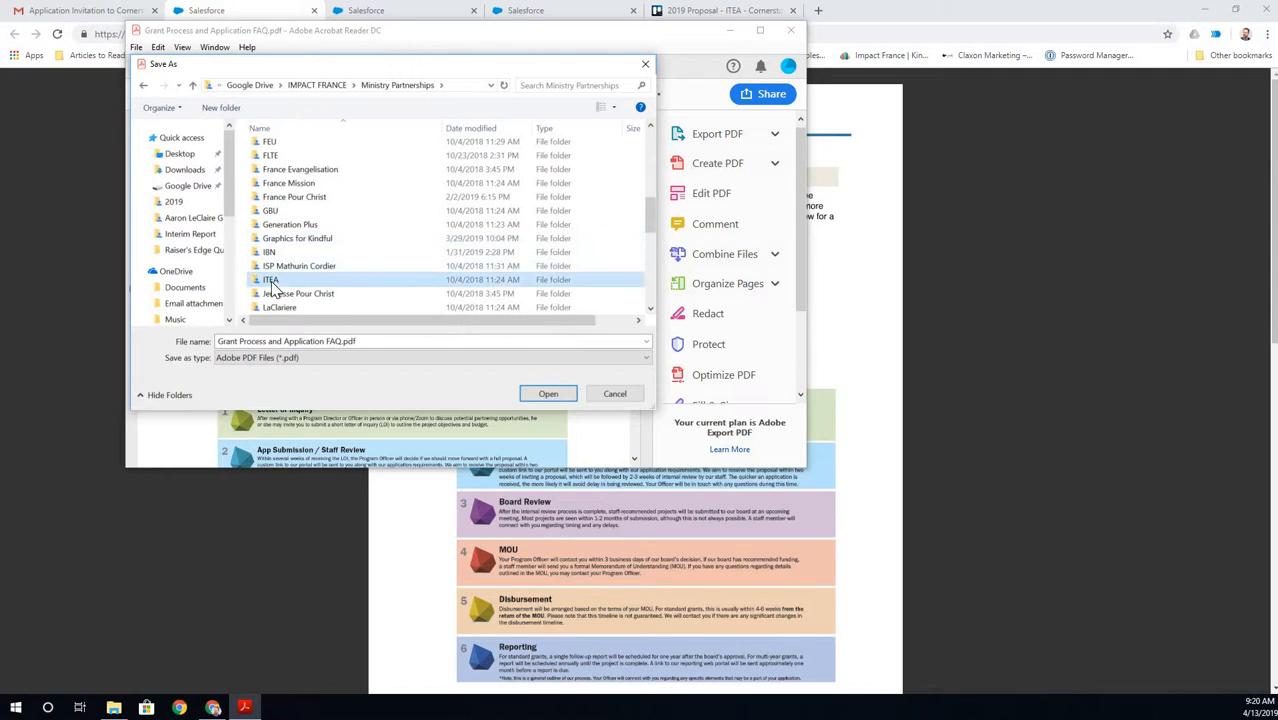
pyautogui.doubleClick(272, 281)
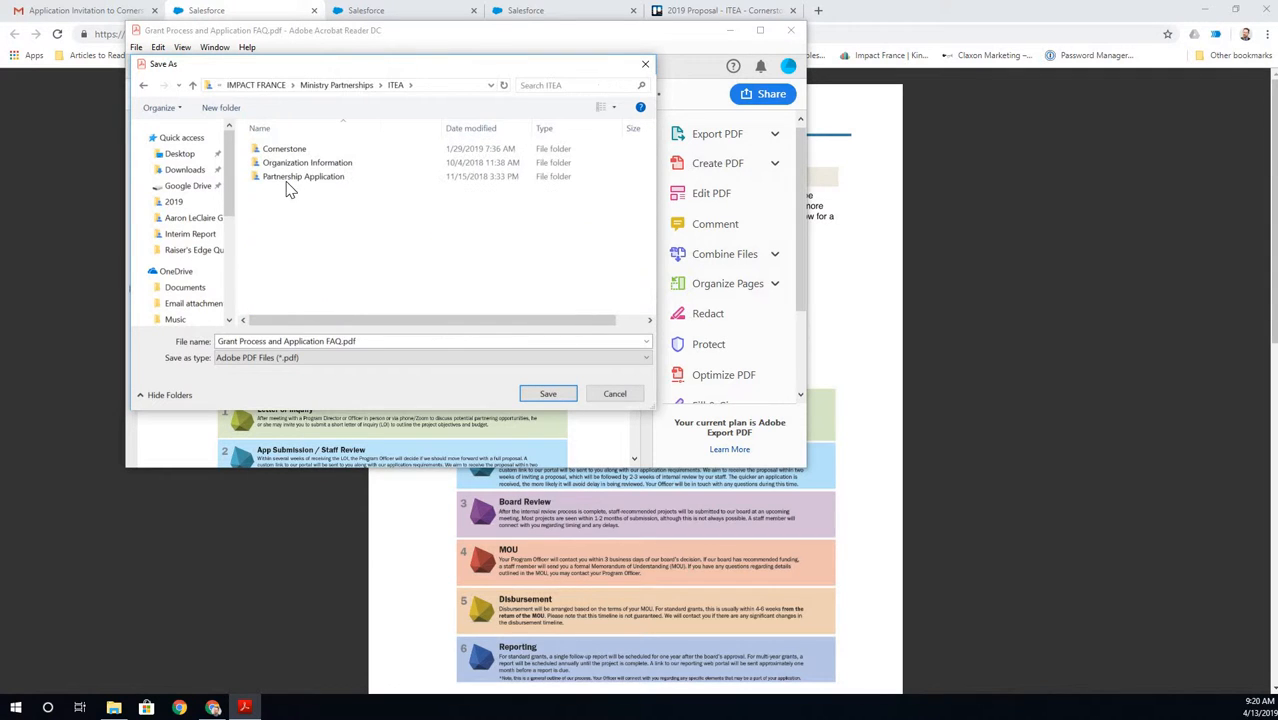
pyautogui.doubleClick(284, 150)
pyautogui.doubleClick(271, 163)
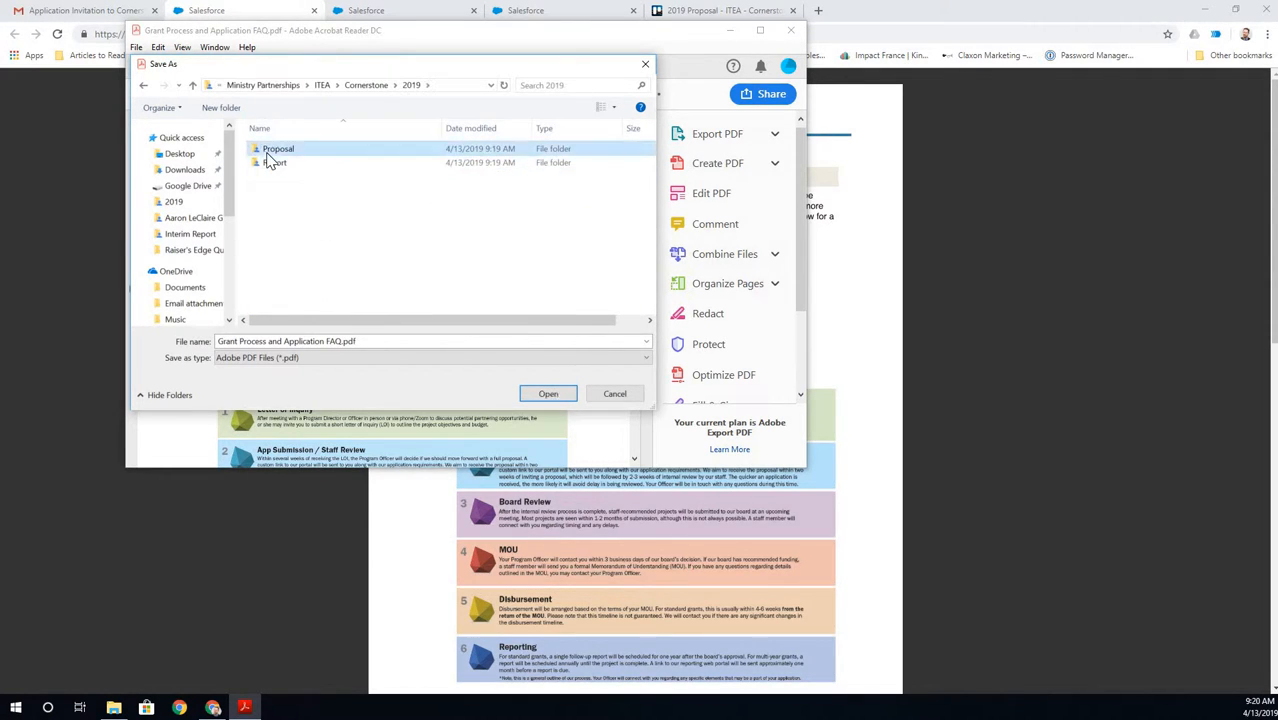
pyautogui.doubleClick(272, 151)
pyautogui.click(546, 394)
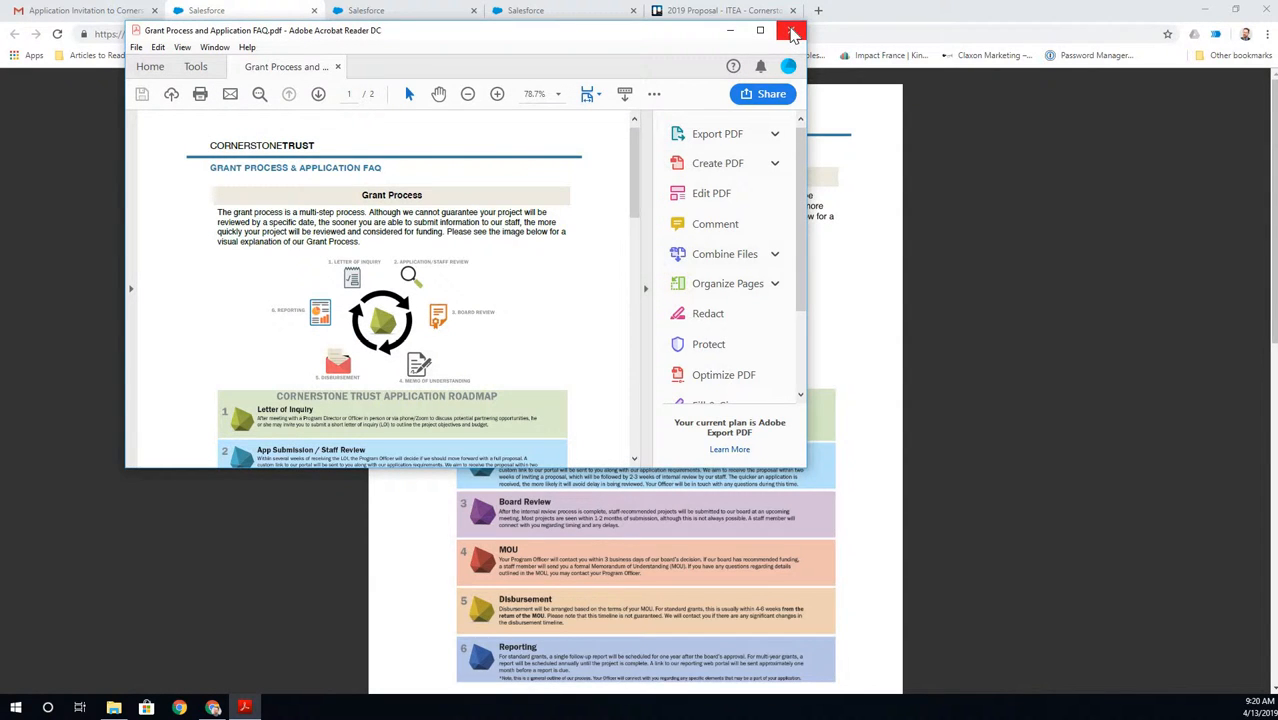
pyautogui.click(792, 33)
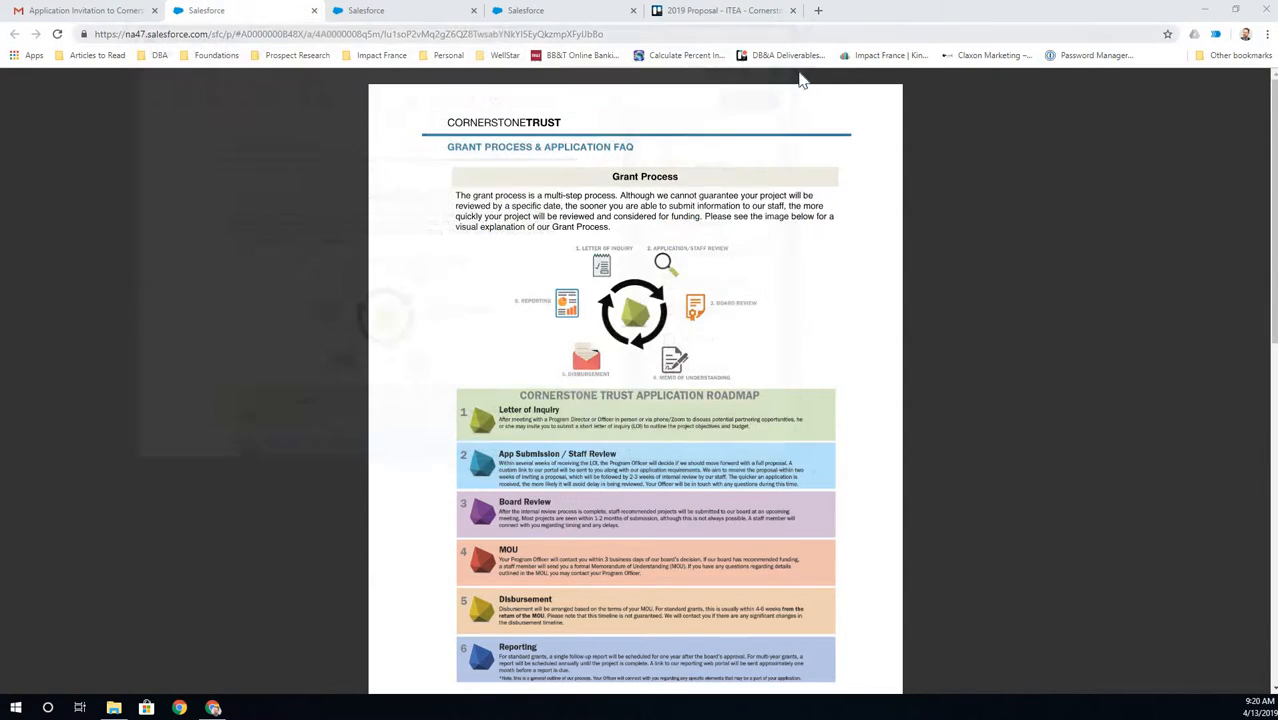
# - Close the FAQ preview, download 2019 Contact Information Sheet v1.1.docx, and open it in Word
pyautogui.click(314, 10)
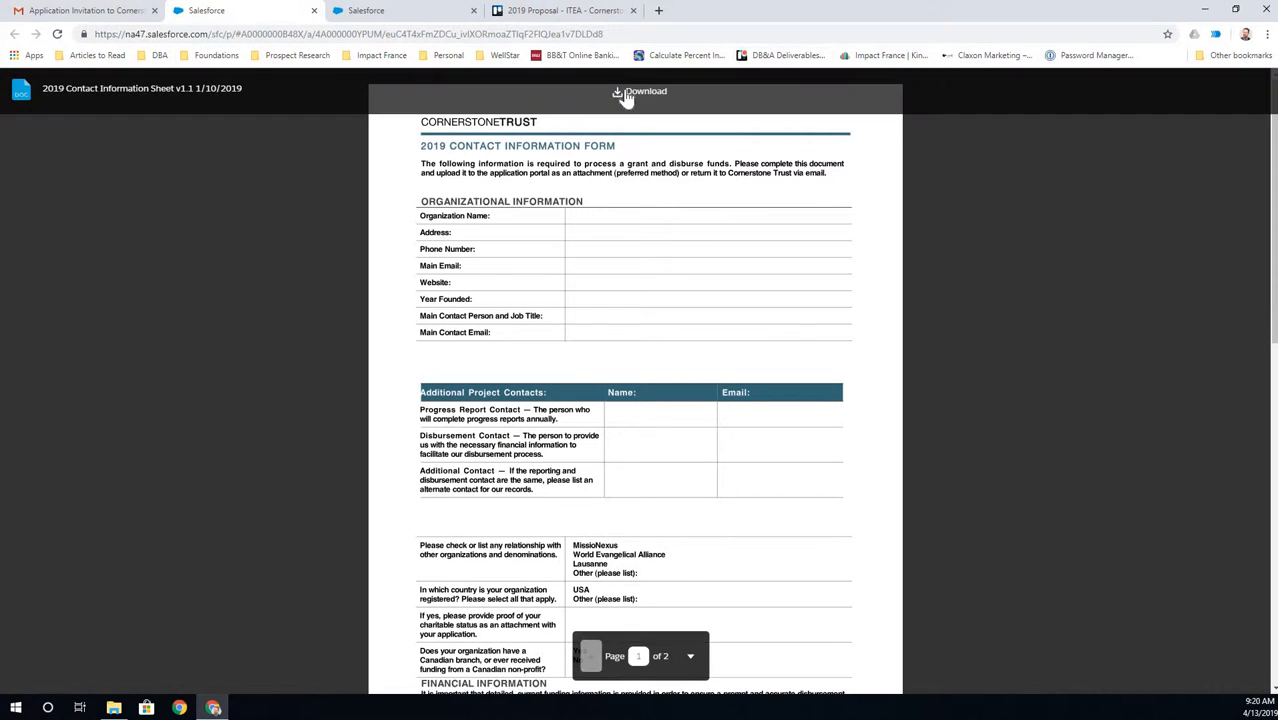
pyautogui.click(627, 96)
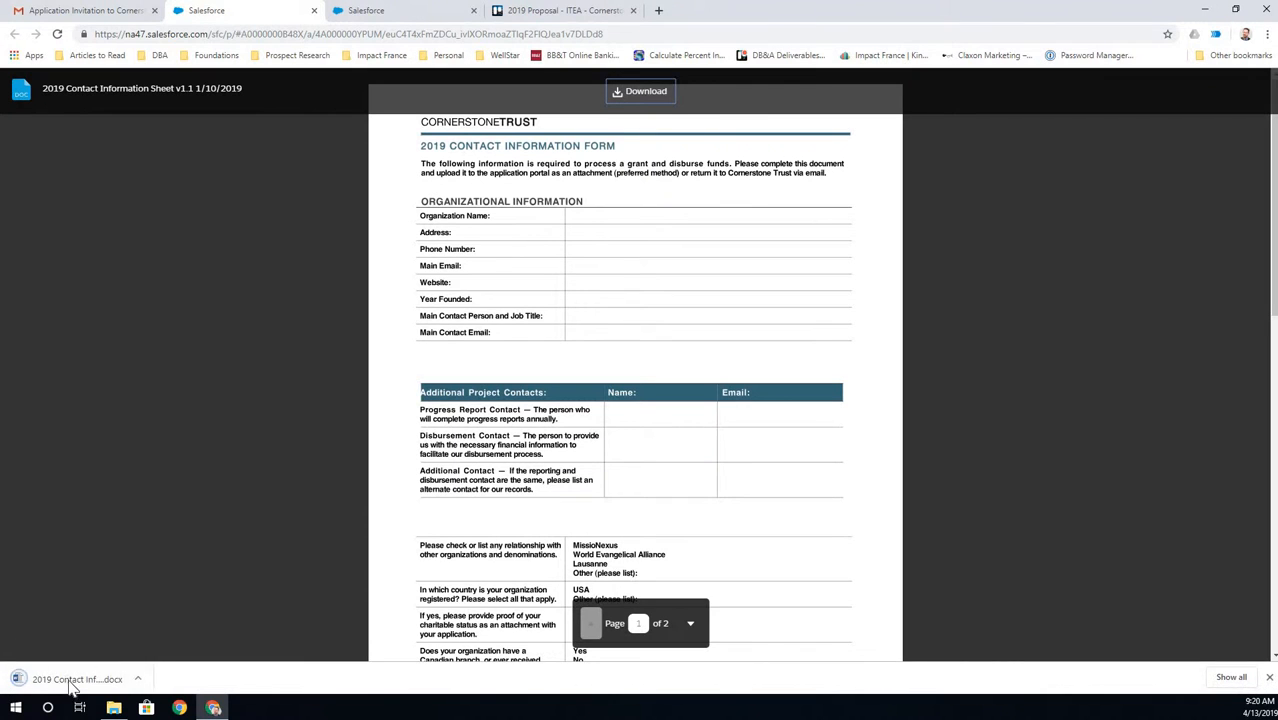
pyautogui.click(72, 680)
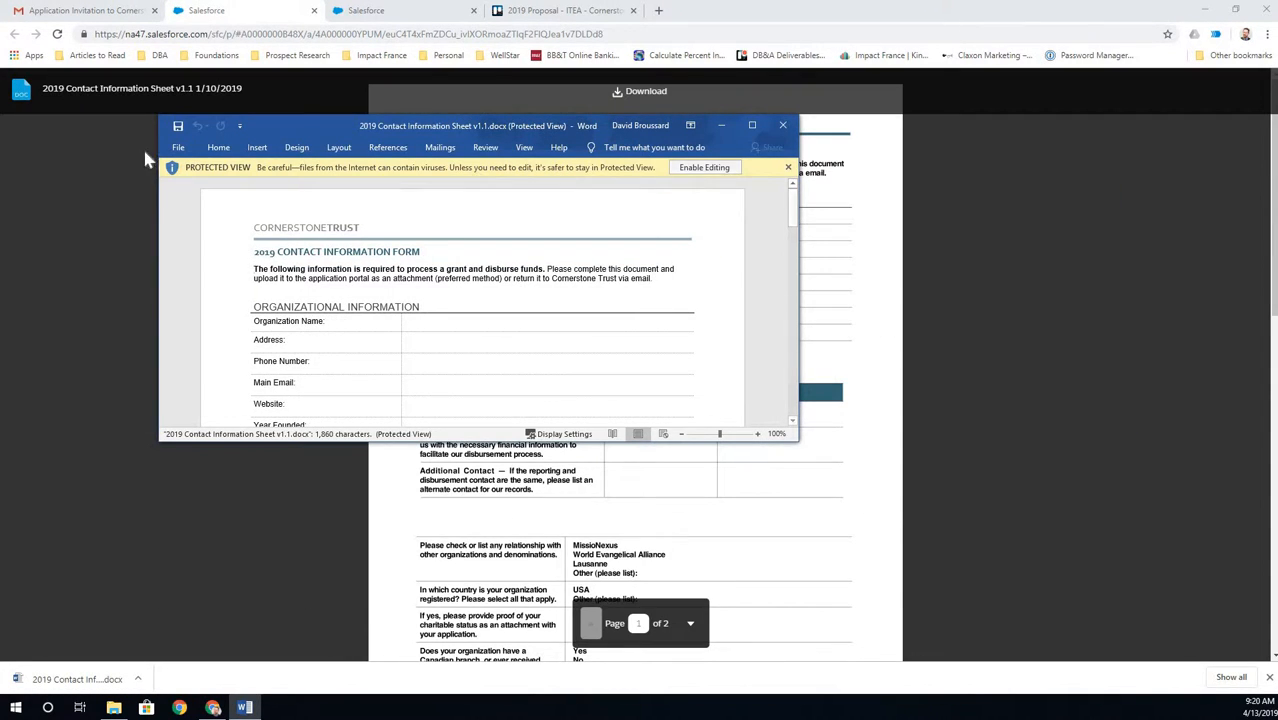
# - Enable editing on the contact sheet and start Save As with a browsed location
pyautogui.click(178, 147)
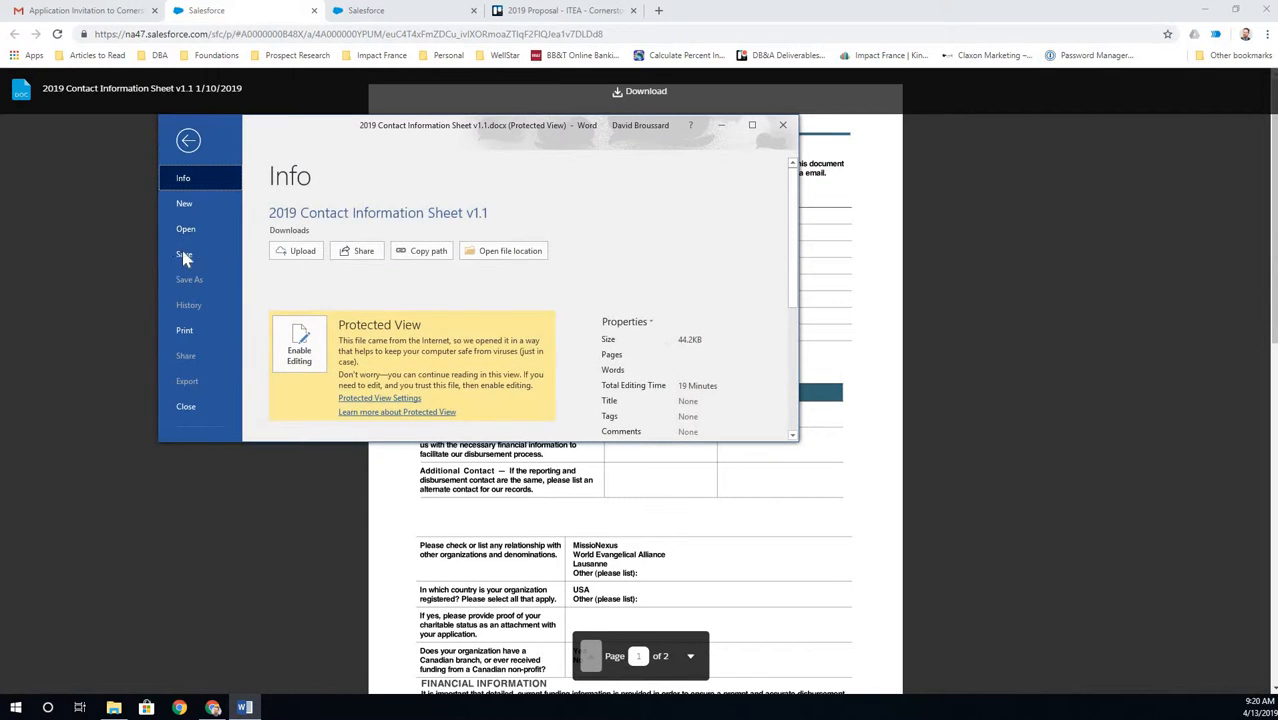
pyautogui.press('Escape')
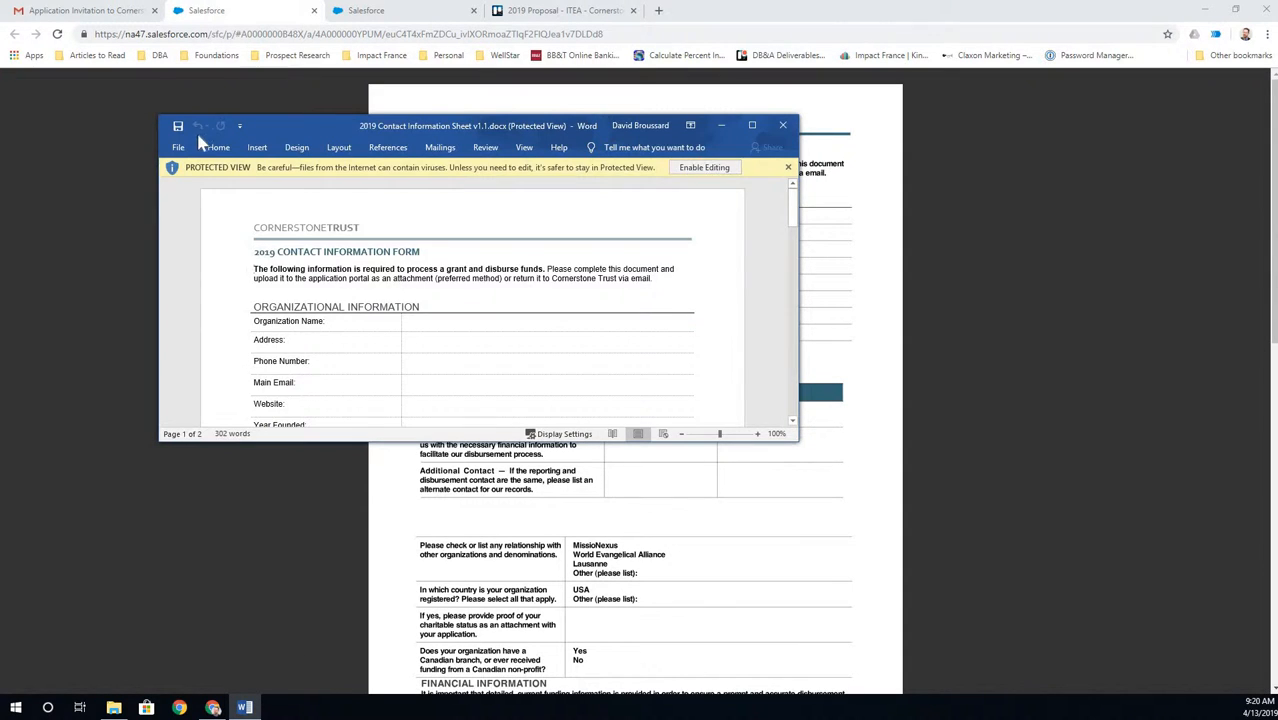
pyautogui.click(705, 167)
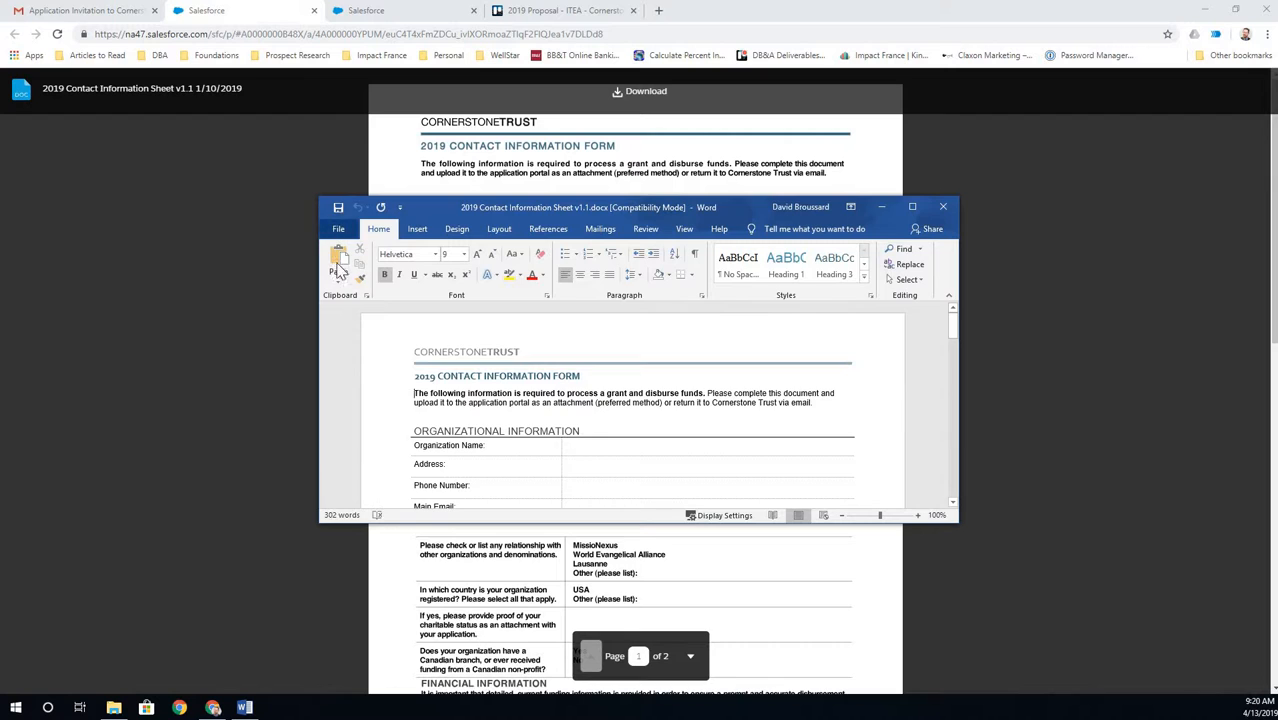
pyautogui.click(338, 228)
pyautogui.click(375, 361)
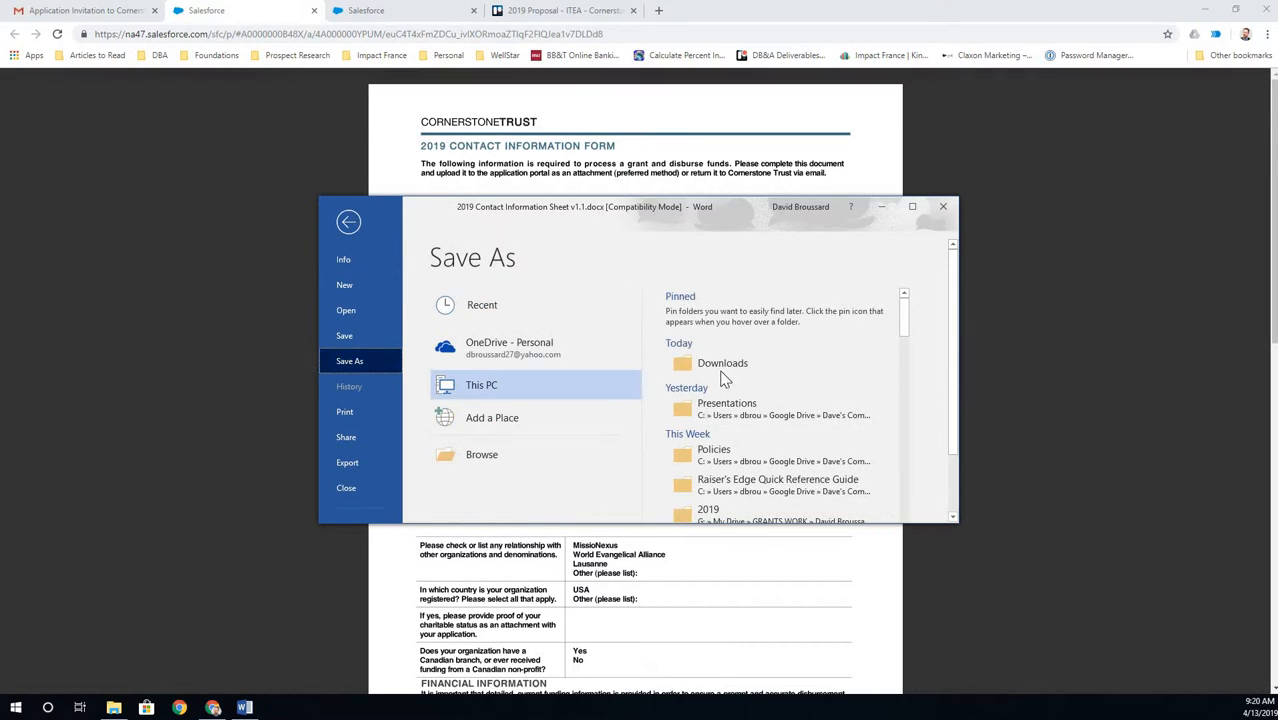
pyautogui.click(466, 458)
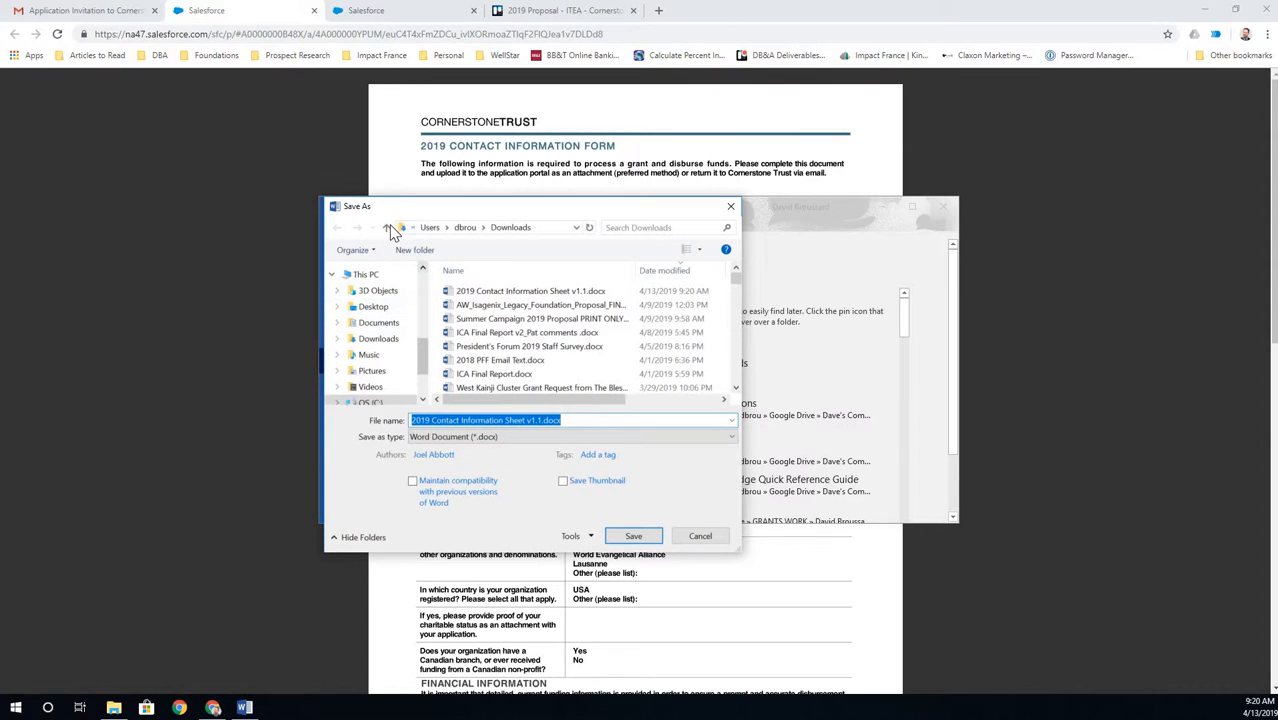
# - Navigate the save dialog up from Downloads into Google Drive's IMPACT FRANCE folder
pyautogui.click(387, 228)
pyautogui.click(387, 228)
pyautogui.click(387, 228)
pyautogui.click(387, 228)
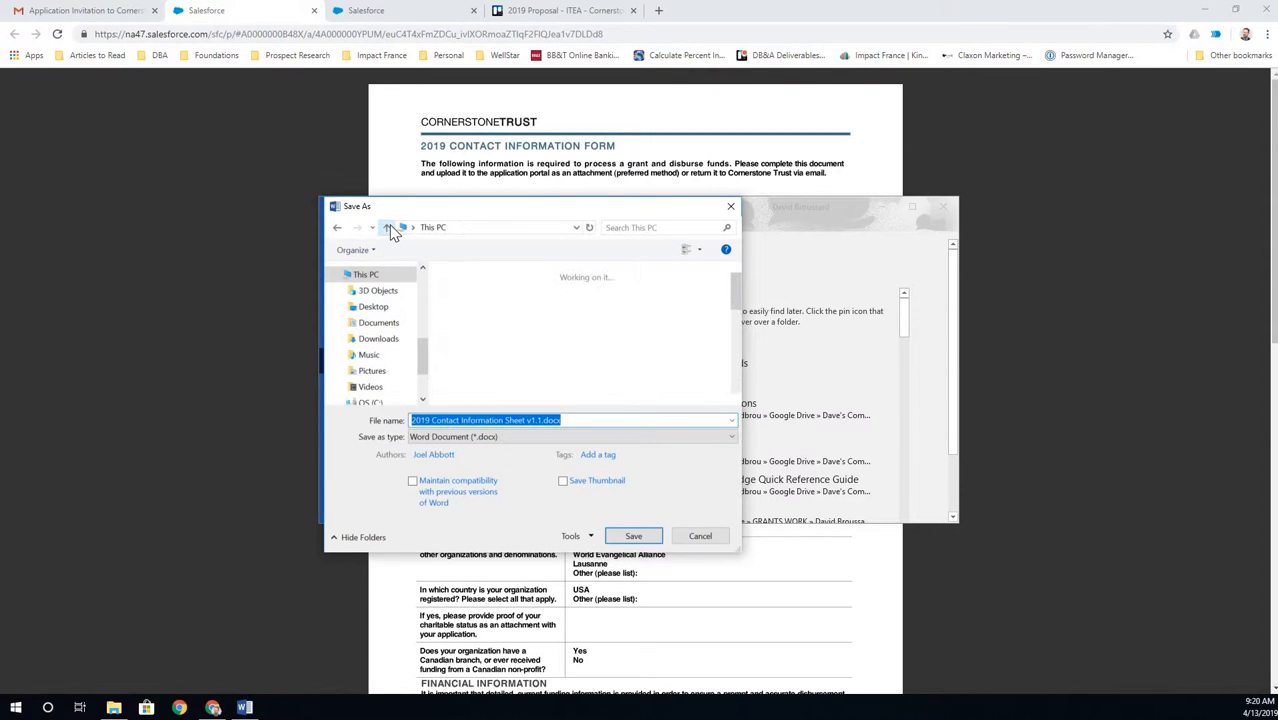
pyautogui.click(387, 228)
pyautogui.doubleClick(510, 330)
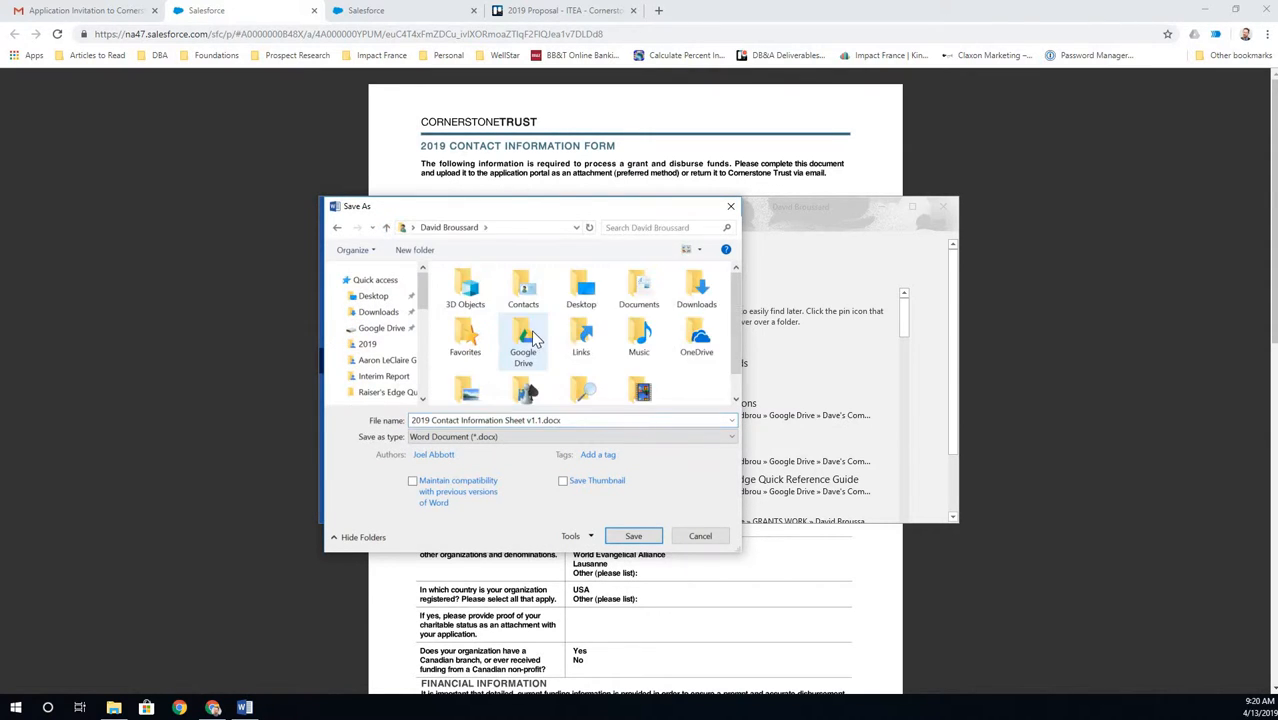
pyautogui.click(530, 340)
pyautogui.doubleClick(535, 340)
pyautogui.doubleClick(499, 308)
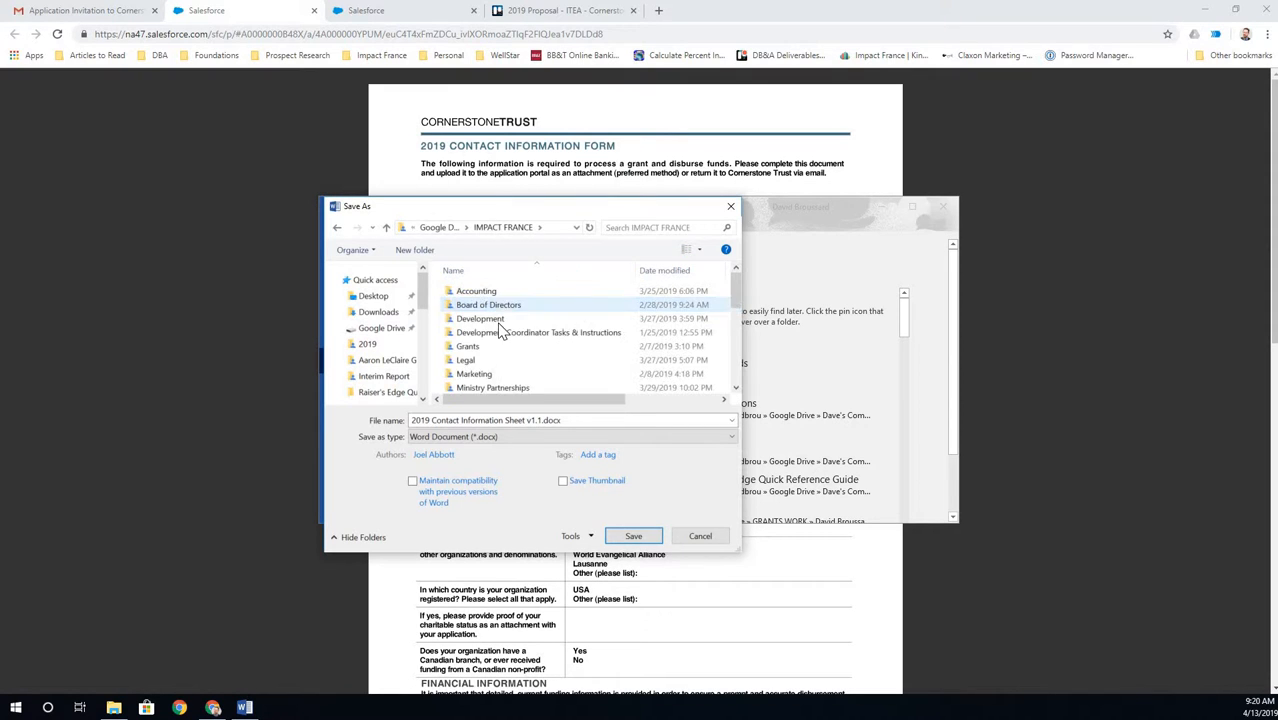
pyautogui.scroll(-4, 498, 330)
pyautogui.scroll(1, 494, 323)
pyautogui.scroll(1, 494, 323)
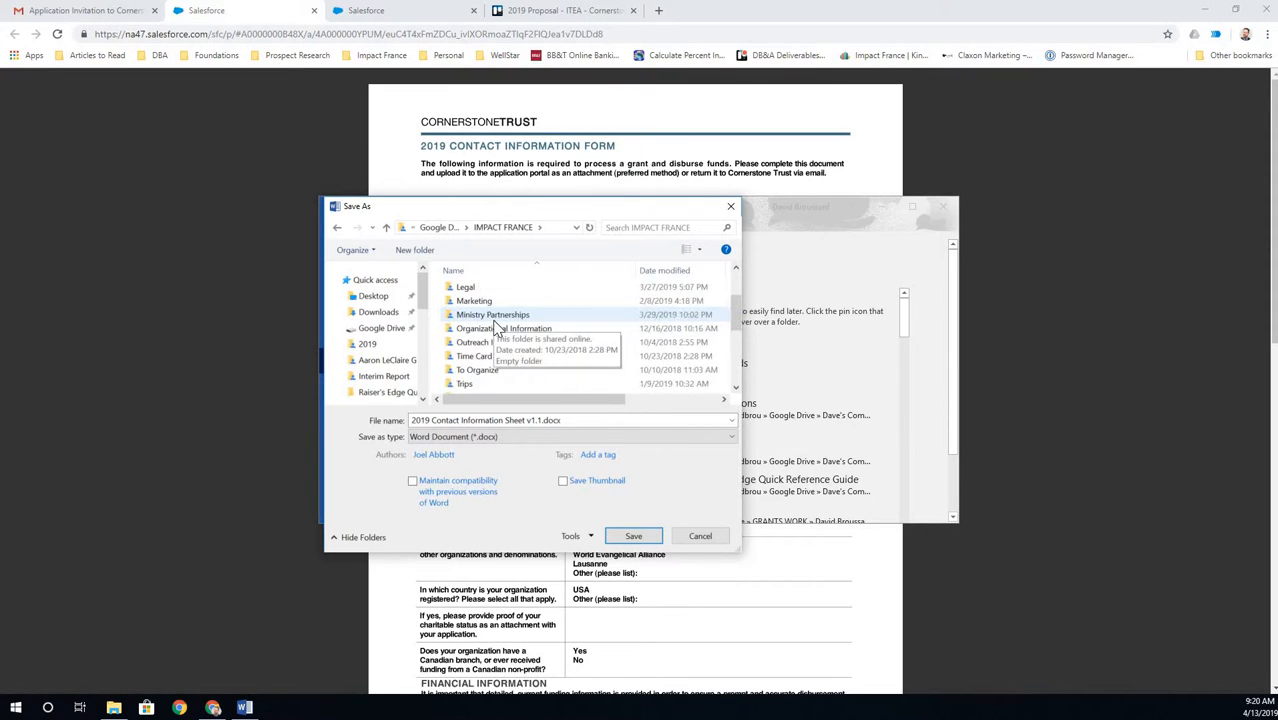
# - Save into Ministry Partnerships\ITEA\Cornerstone\2019\Proposal, accepting the newest file format upgrade
pyautogui.click(494, 320)
pyautogui.doubleClick(495, 320)
pyautogui.scroll(-6, 488, 335)
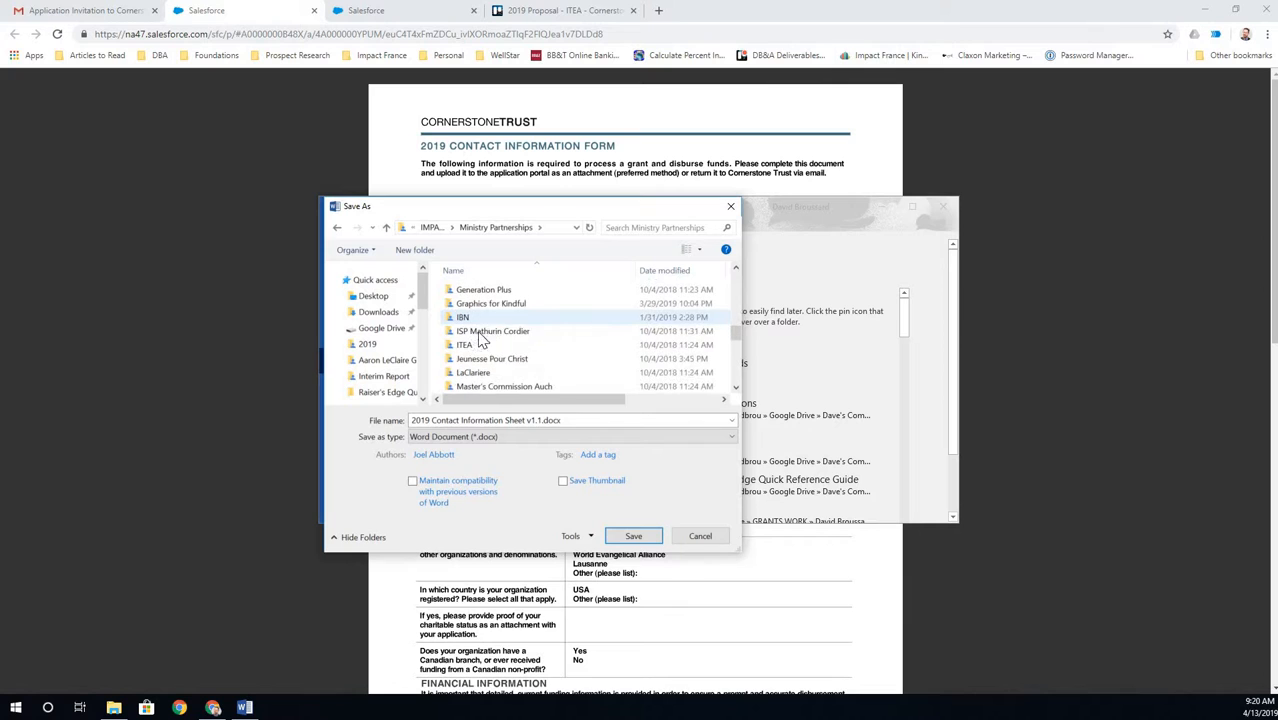
pyautogui.doubleClick(480, 344)
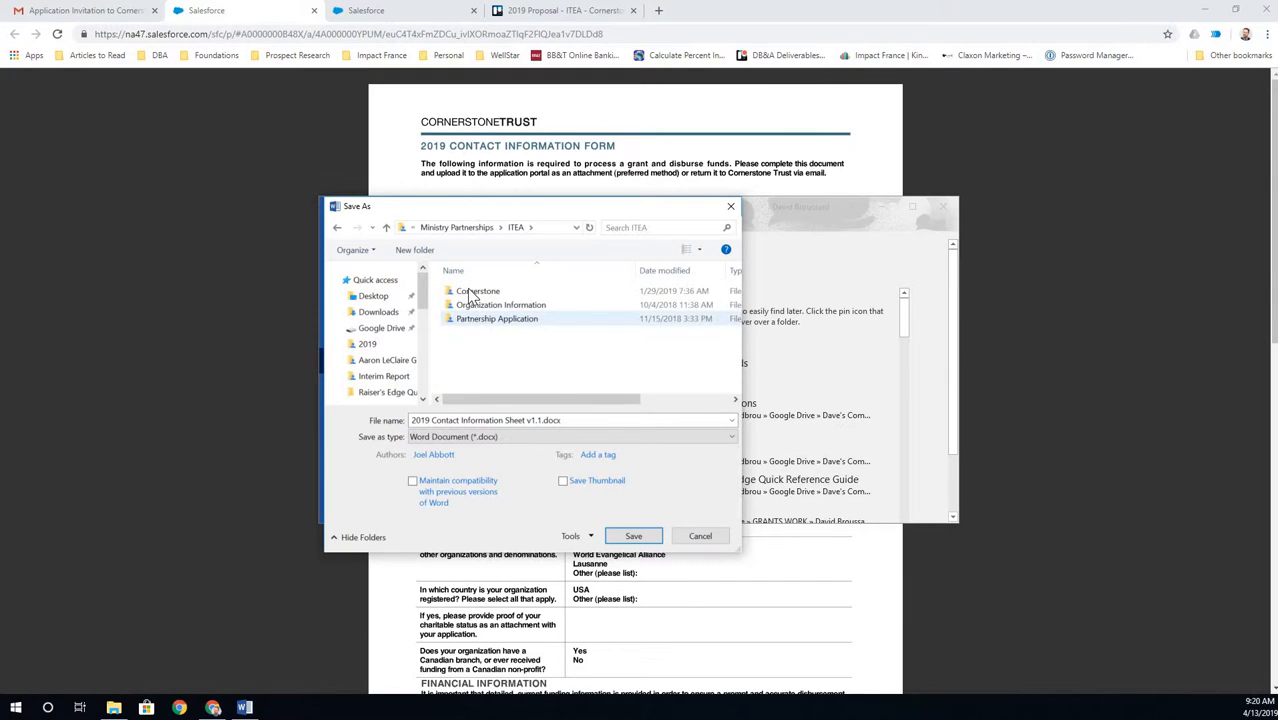
pyautogui.doubleClick(472, 291)
pyautogui.doubleClick(468, 318)
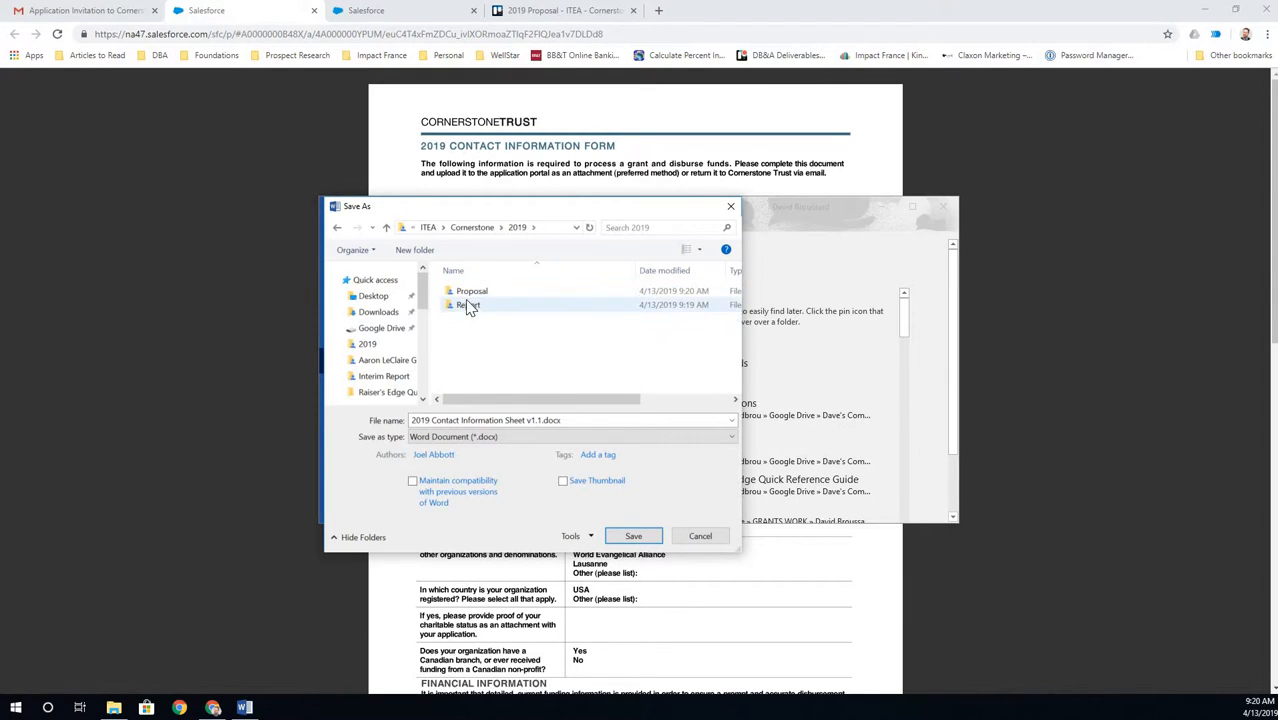
pyautogui.doubleClick(472, 291)
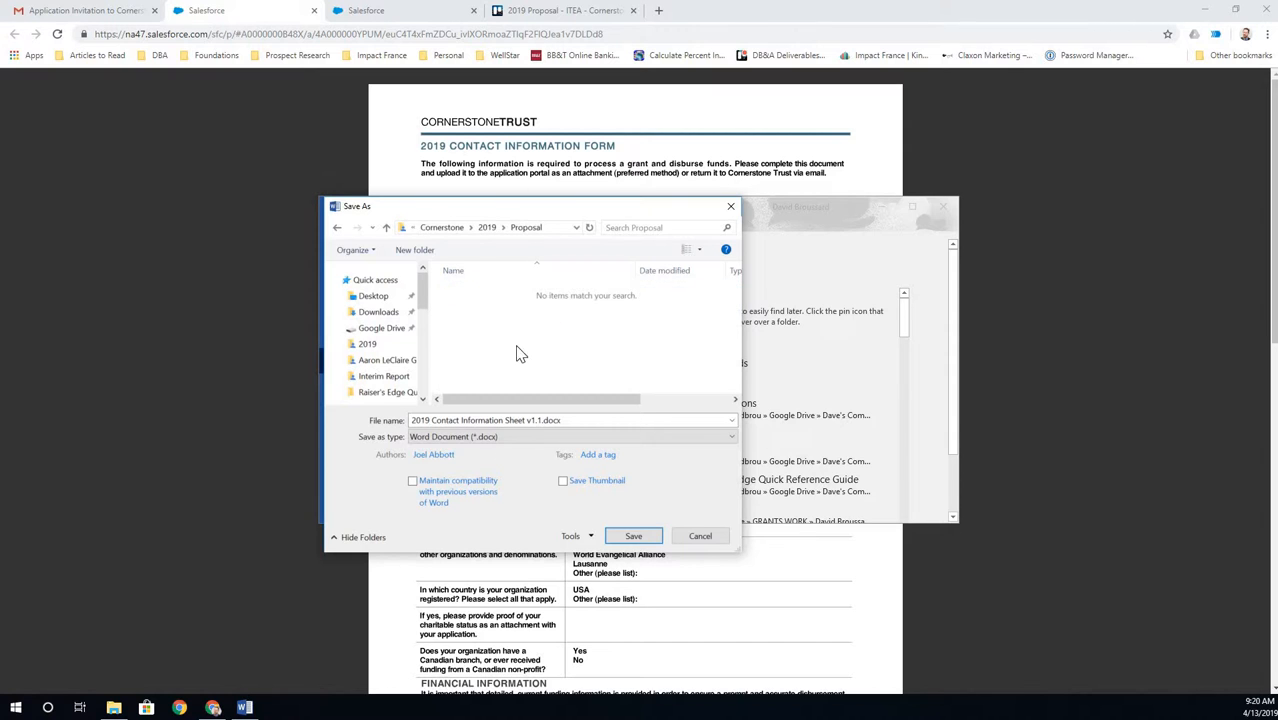
pyautogui.click(633, 537)
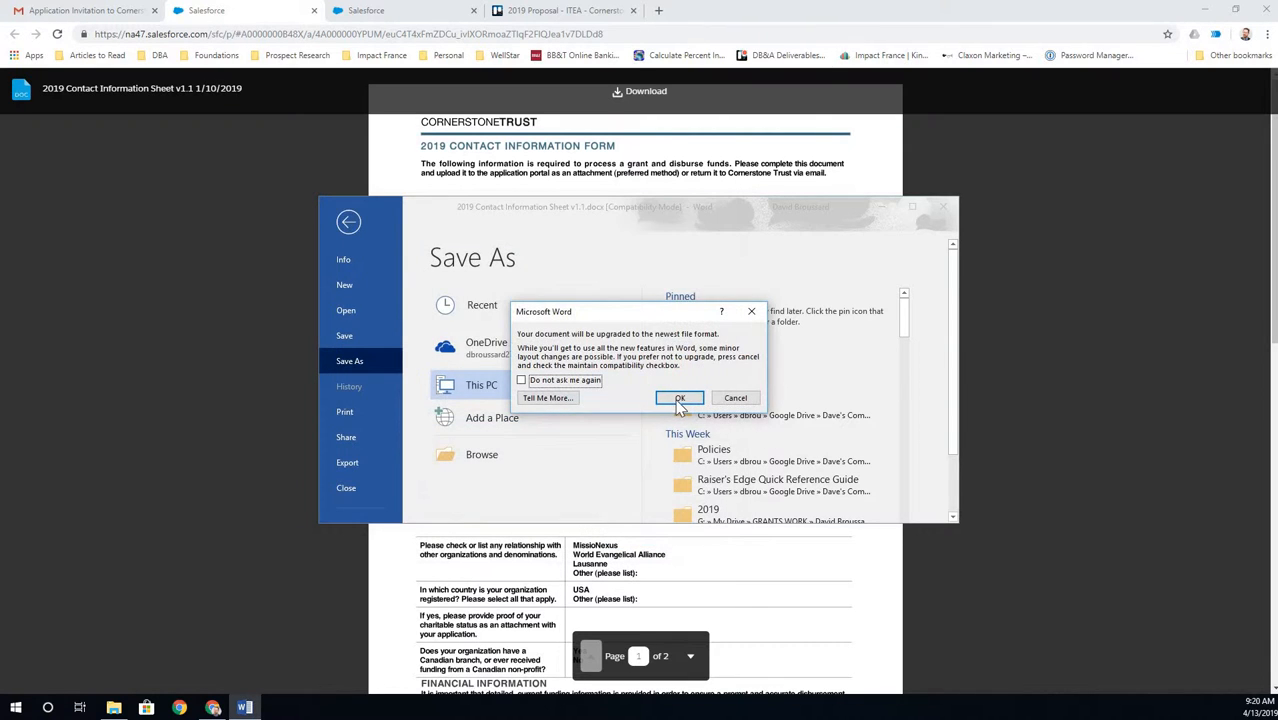
pyautogui.click(676, 397)
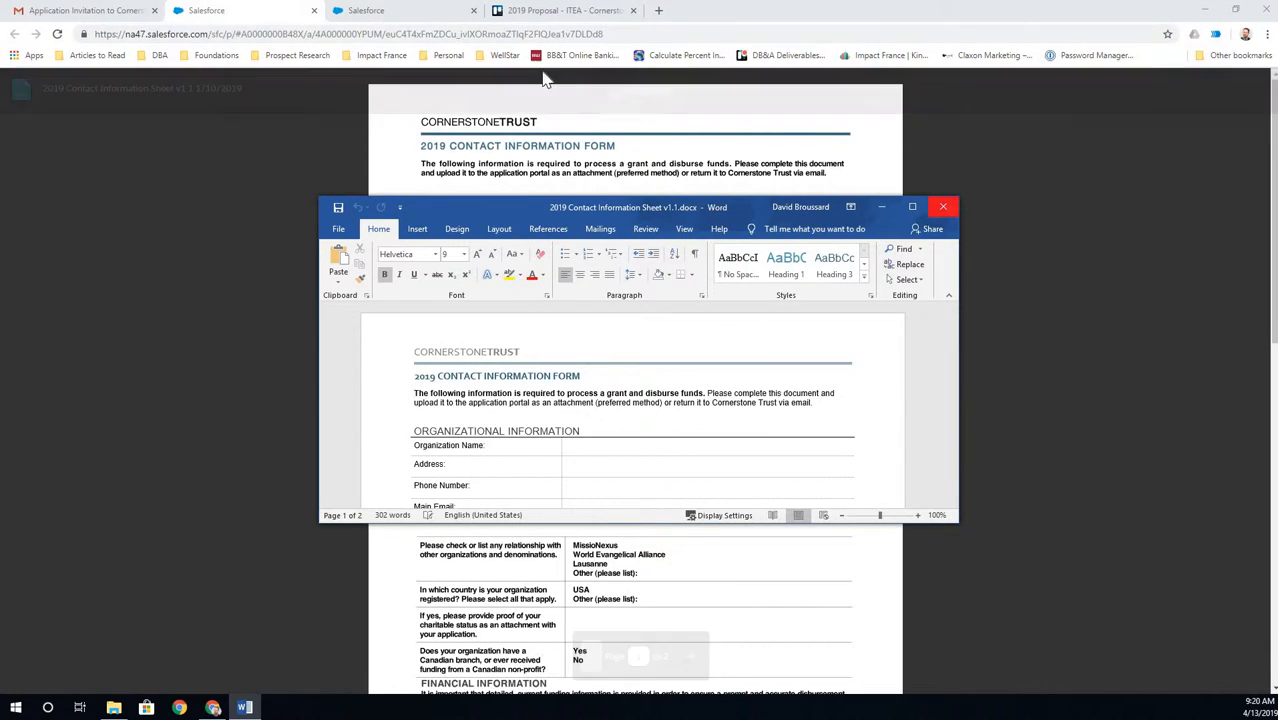
# - Download 2019 Application v1.9.docx from Salesforce and open it in Word
pyautogui.click(314, 11)
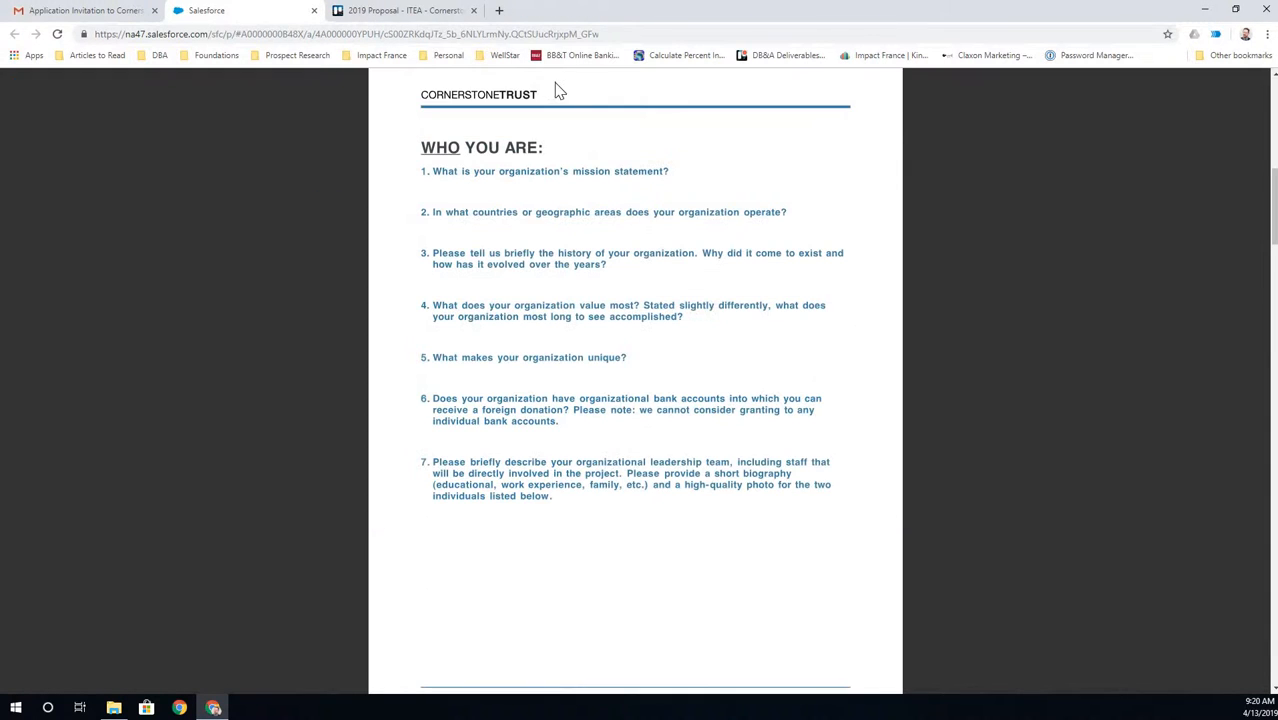
pyautogui.click(636, 91)
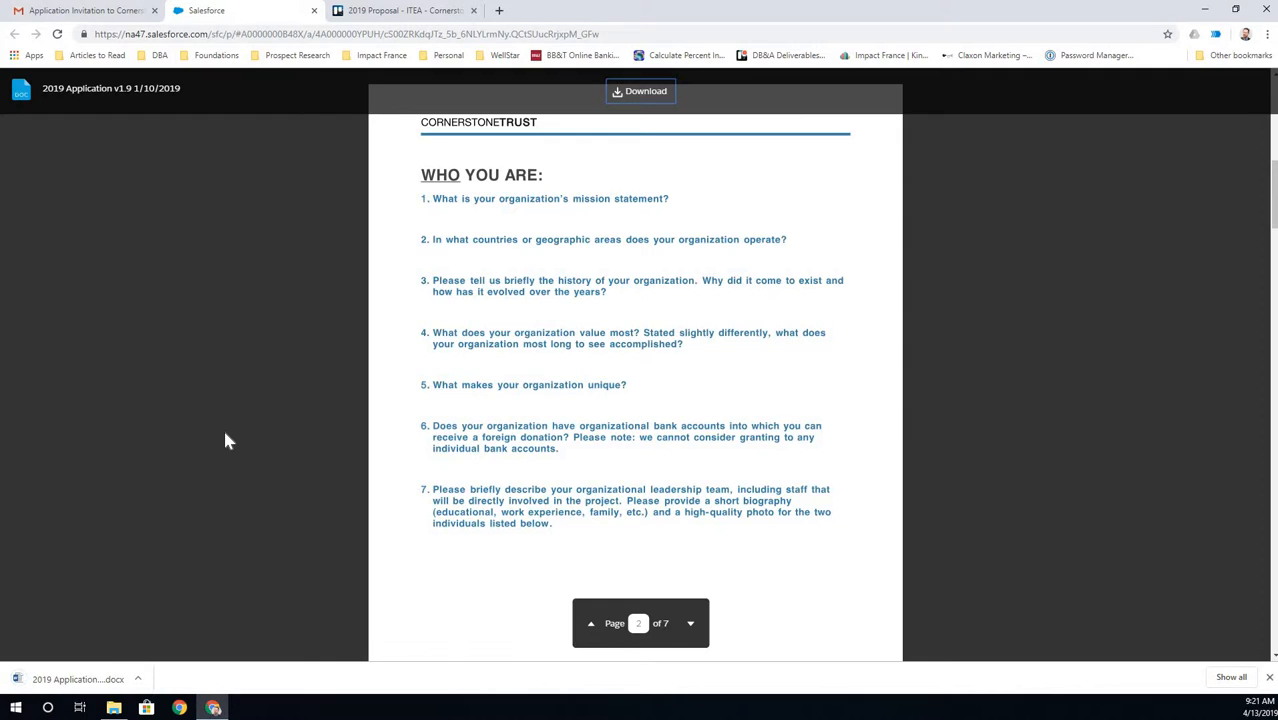
pyautogui.click(86, 678)
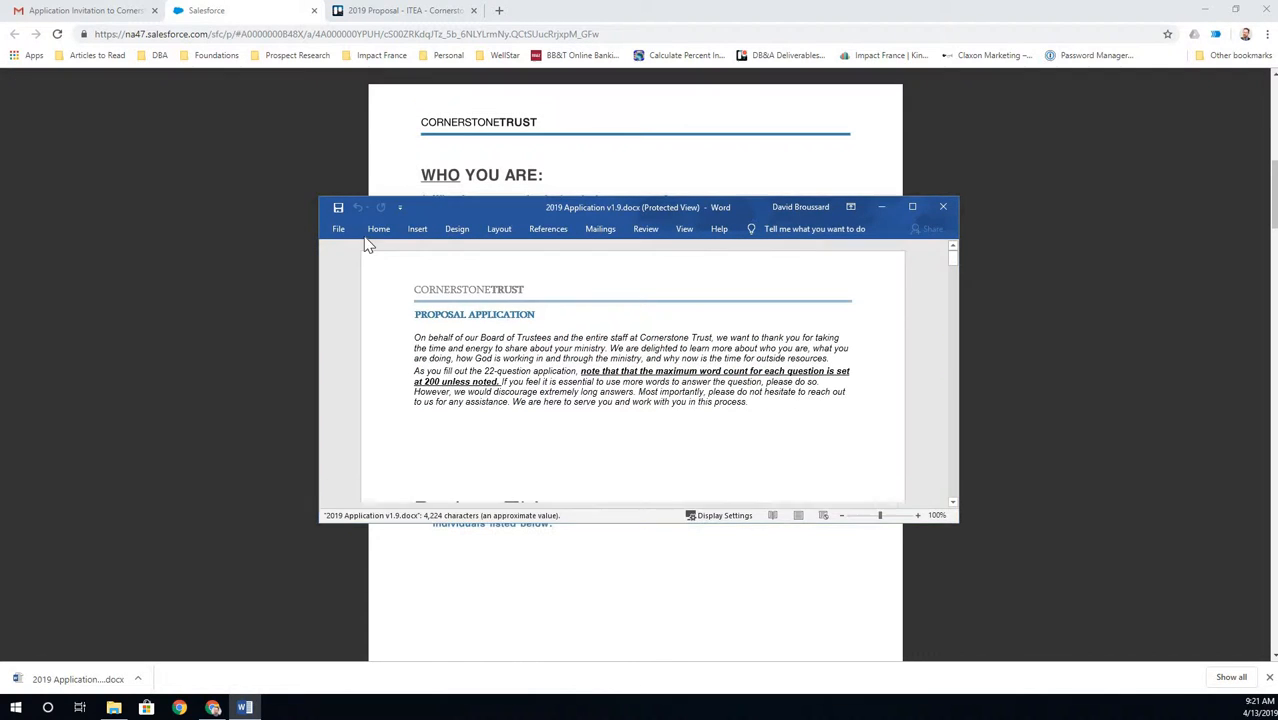
# - Enable editing, save the application into the recent Proposal folder, and close the Salesforce tab
pyautogui.click(346, 232)
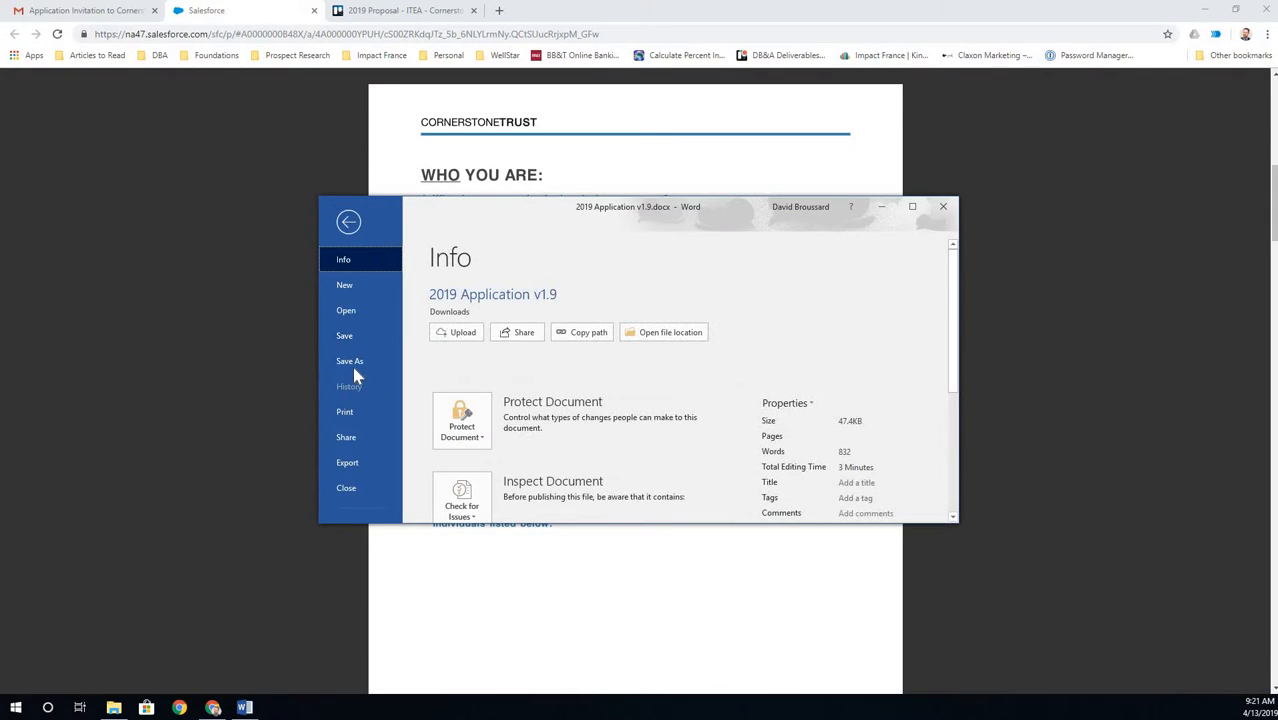
pyautogui.click(356, 362)
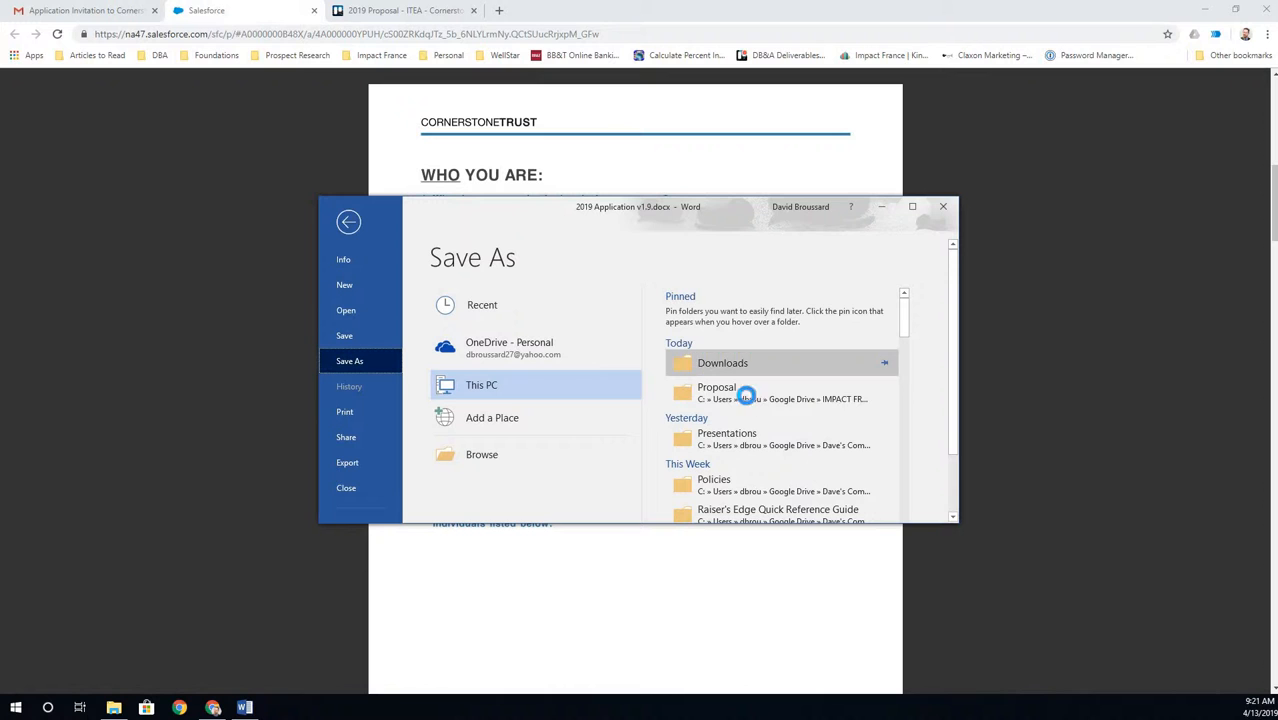
pyautogui.click(745, 392)
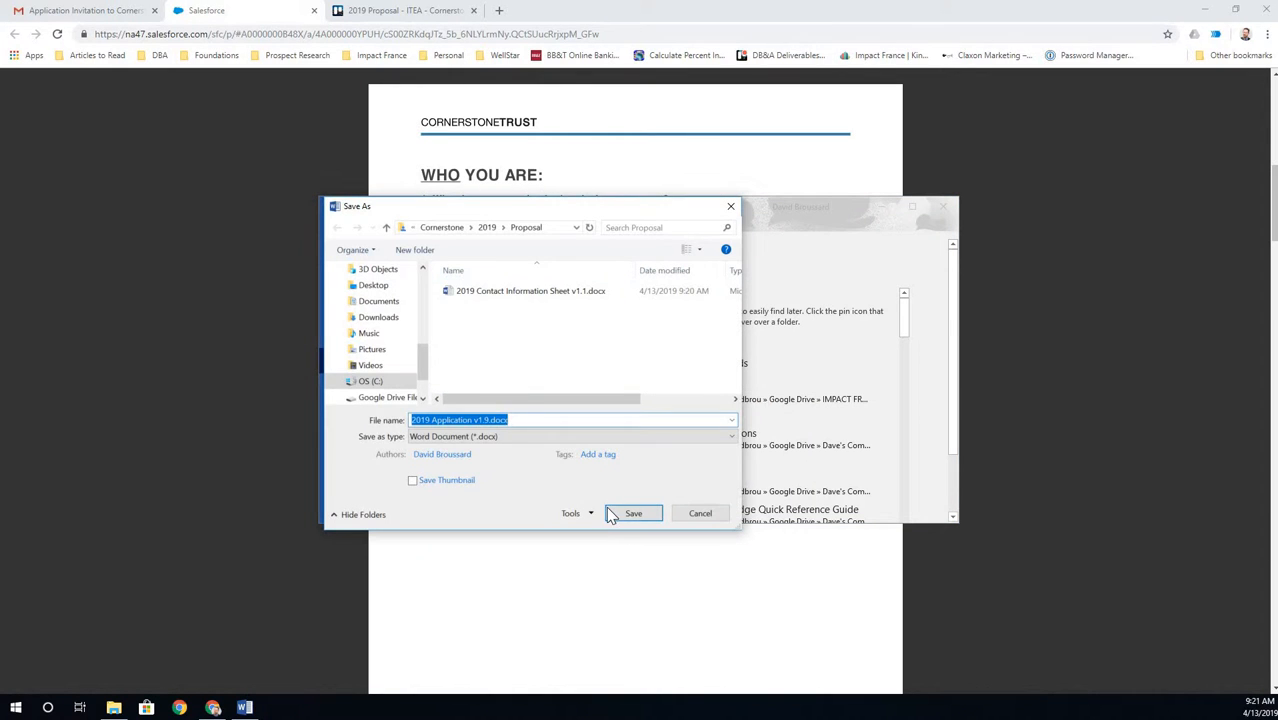
pyautogui.click(633, 513)
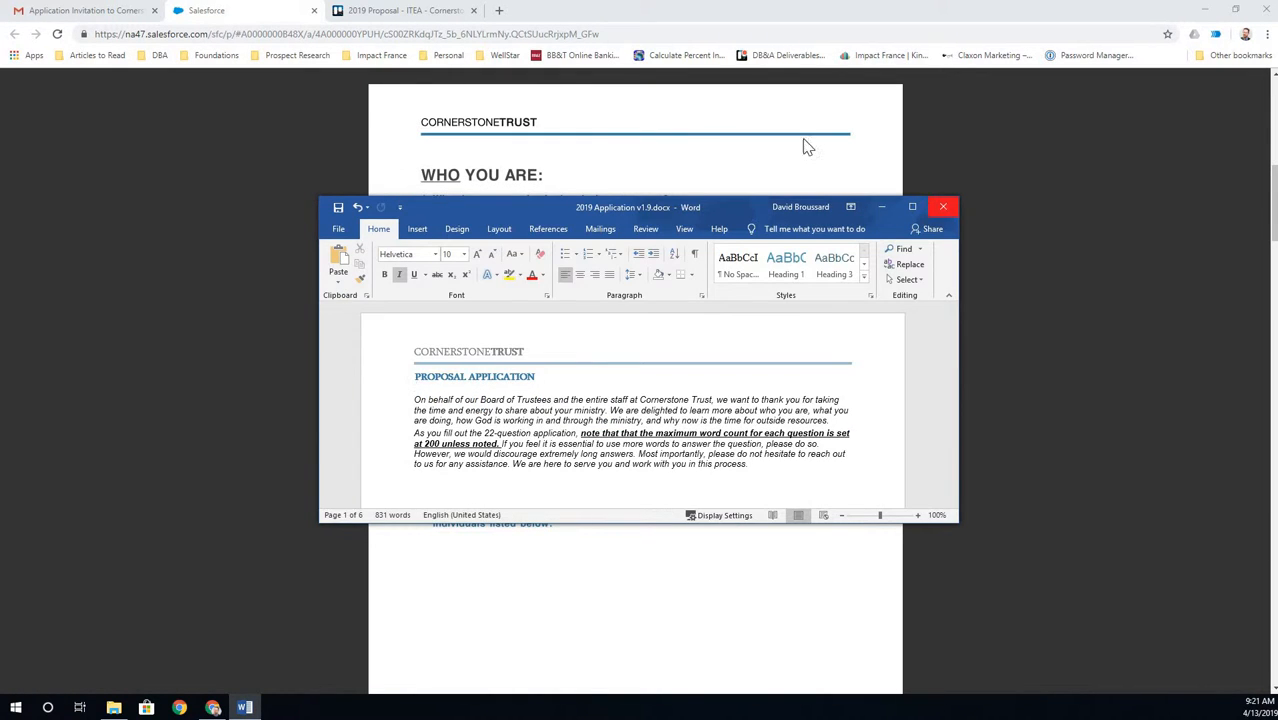
pyautogui.click(314, 11)
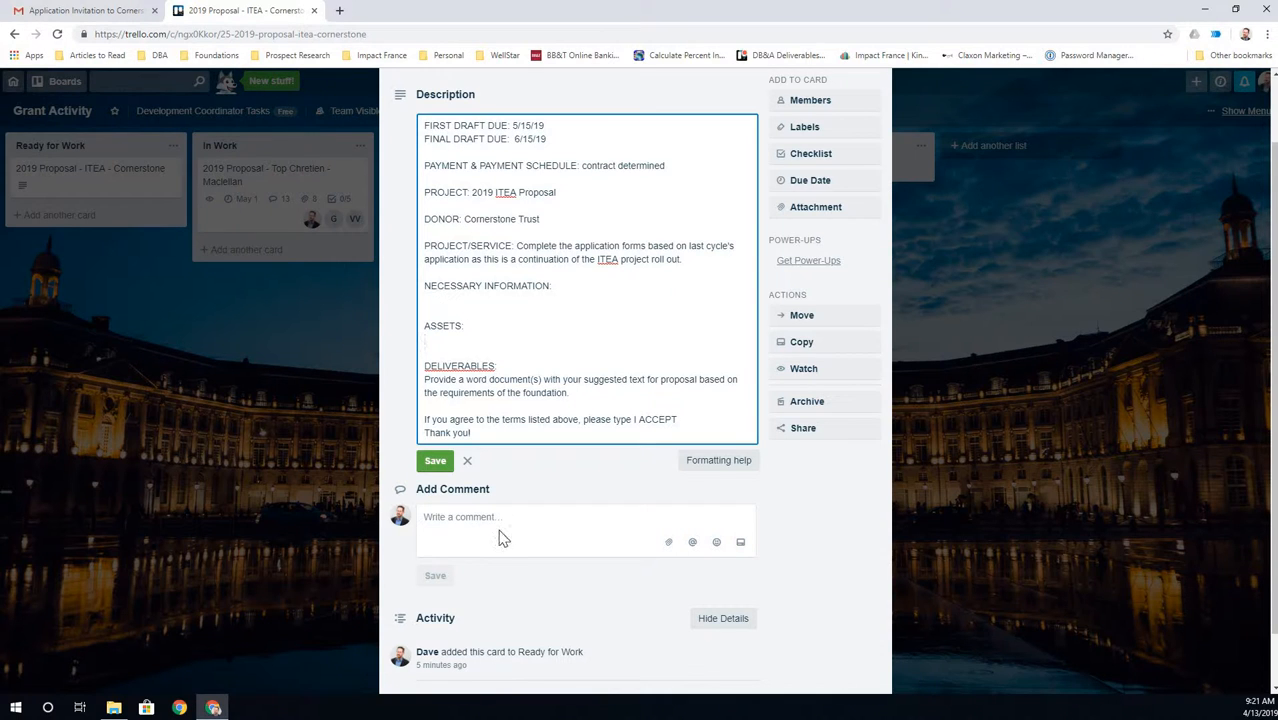
pyautogui.scroll(-1, 500, 520)
pyautogui.scroll(1, 551, 310)
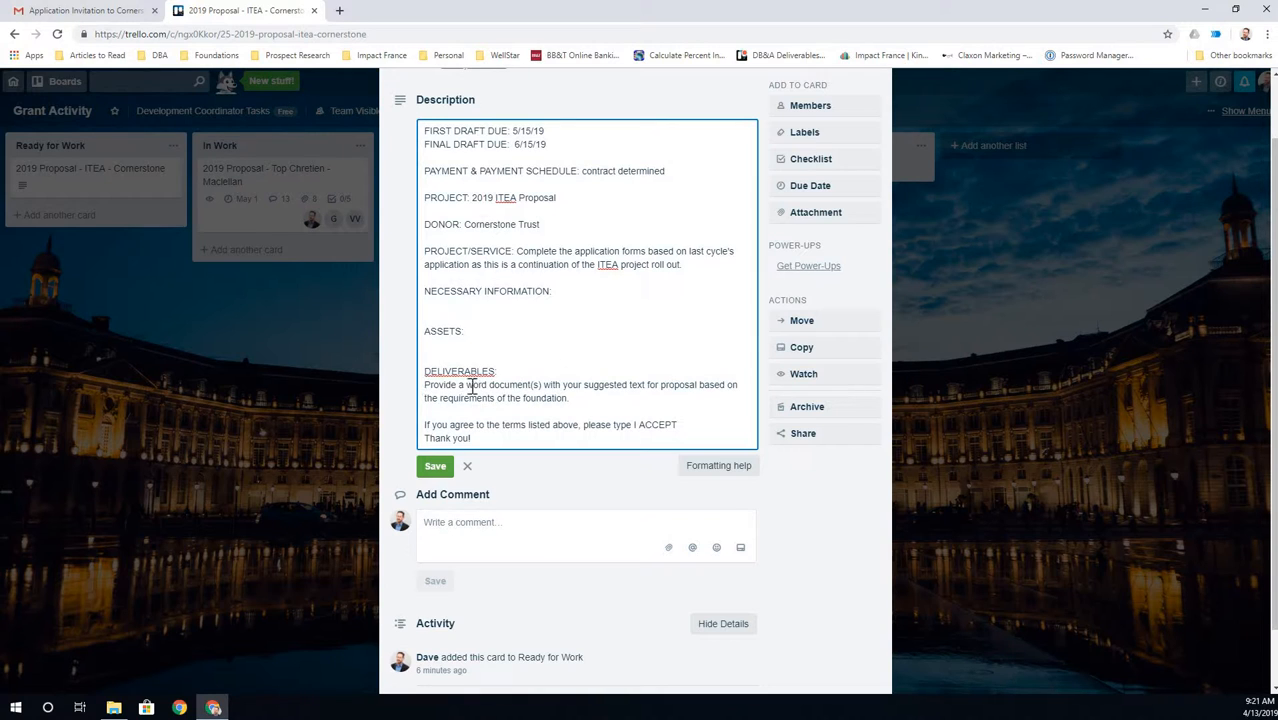
# - Rewrite the Deliverables line as 'Fill out each form based on last cycle's grant.' and save
pyautogui.moveTo(424, 384); pyautogui.dragTo(583, 388)
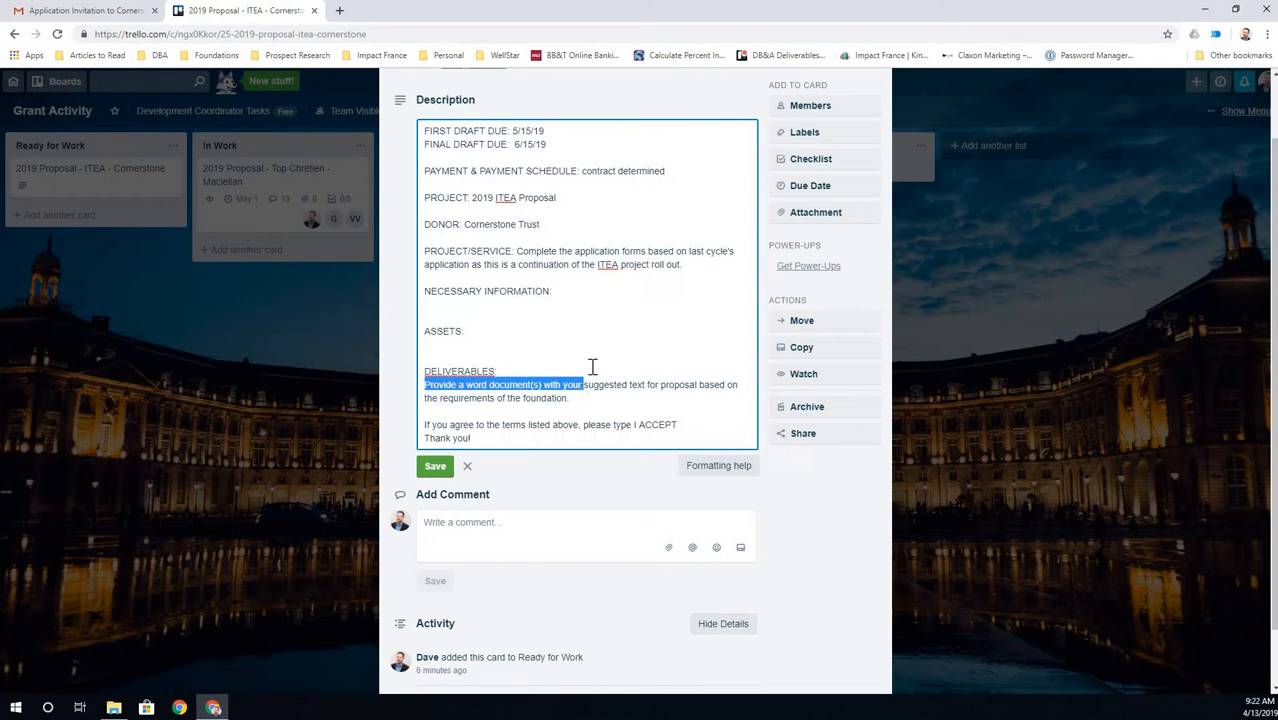
pyautogui.write('Fill out each')
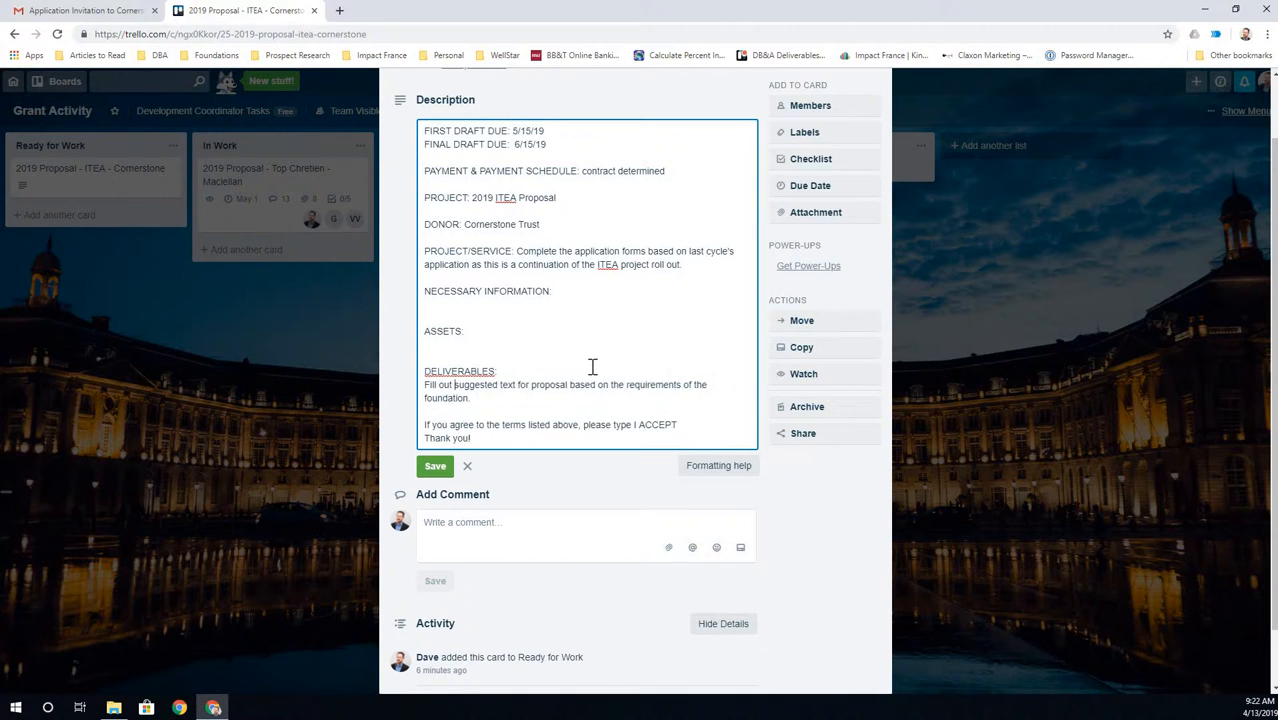
pyautogui.write(' form ')
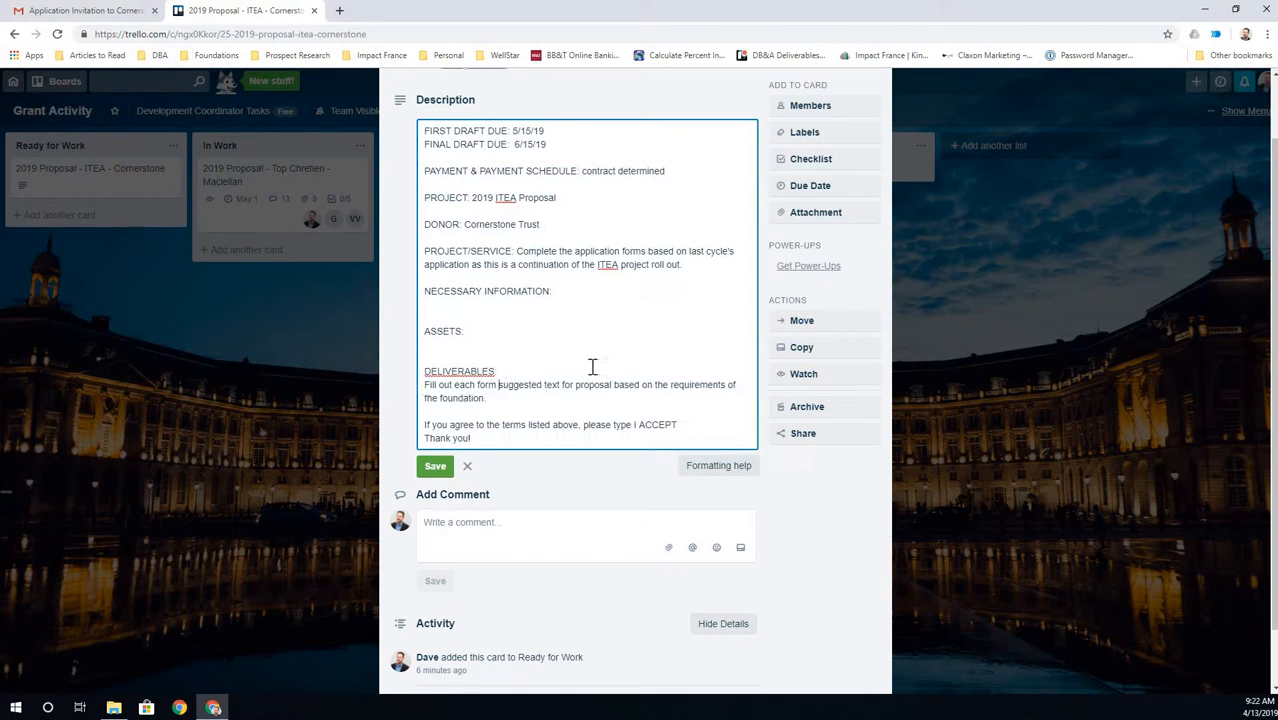
pyautogui.write('based on last')
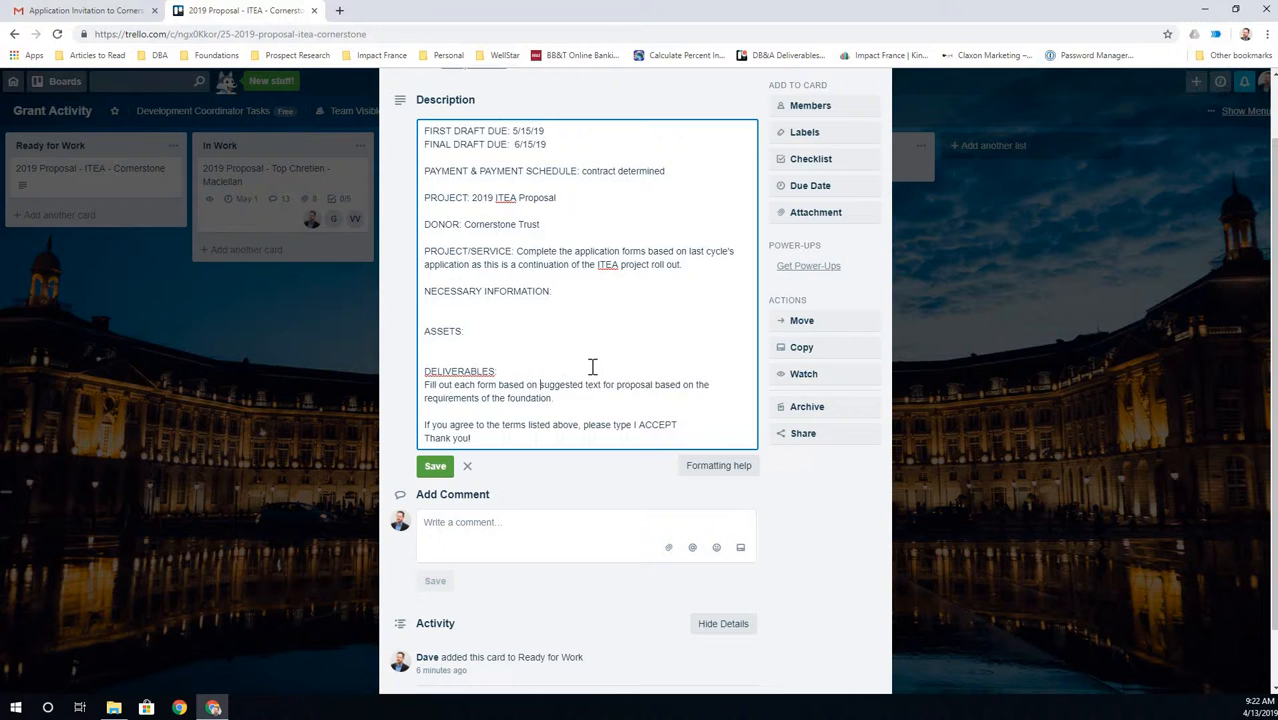
pyautogui.write(" cyc's")
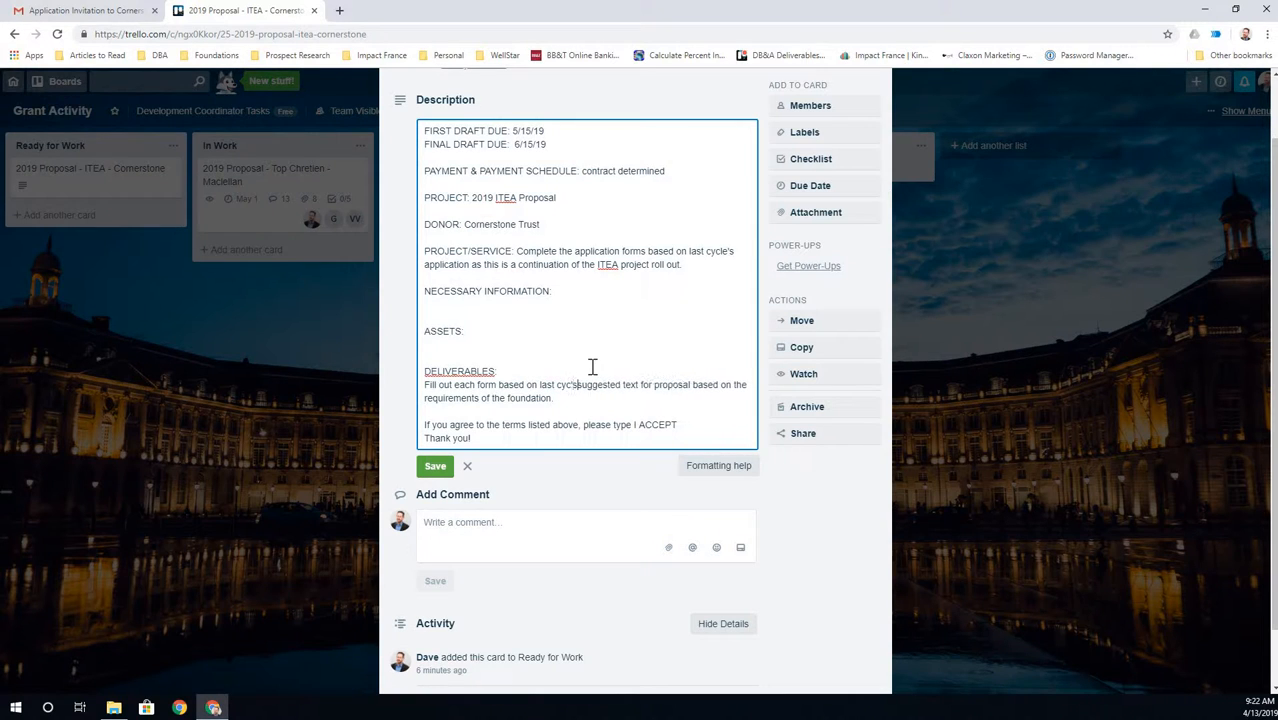
pyautogui.press('BackSpace')
pyautogui.press('BackSpace')
pyautogui.write("le's g")
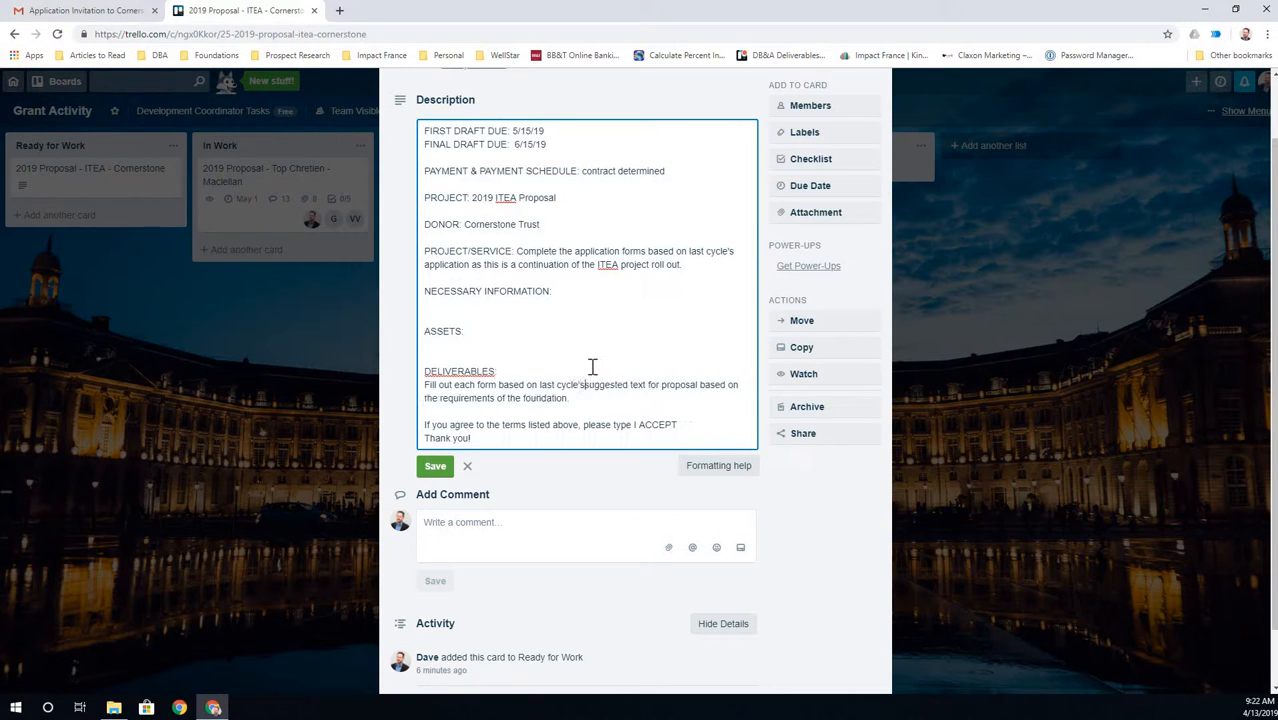
pyautogui.write('rant')
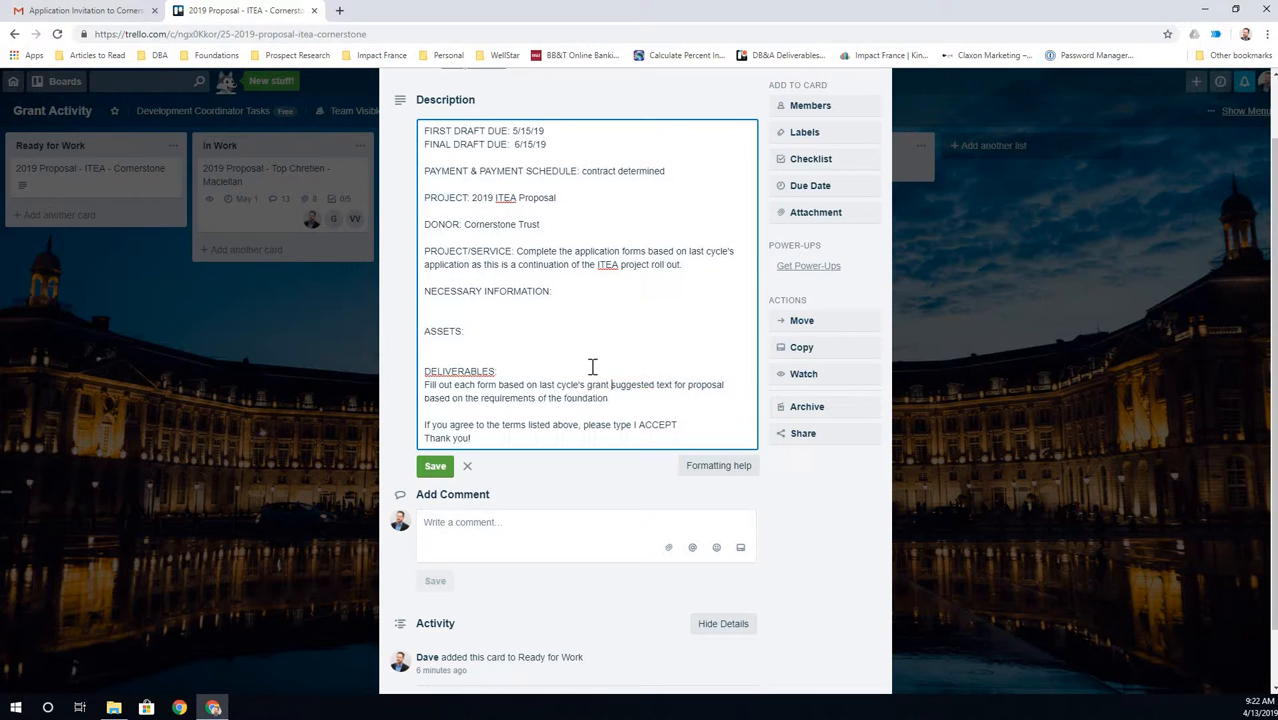
pyautogui.hotkey('ctrl', 'Delete')
pyautogui.hotkey('ctrl', 'Delete')
pyautogui.hotkey('ctrl', 'Delete')
pyautogui.hotkey('ctrl', 'Delete')
pyautogui.hotkey('ctrl', 'Delete')
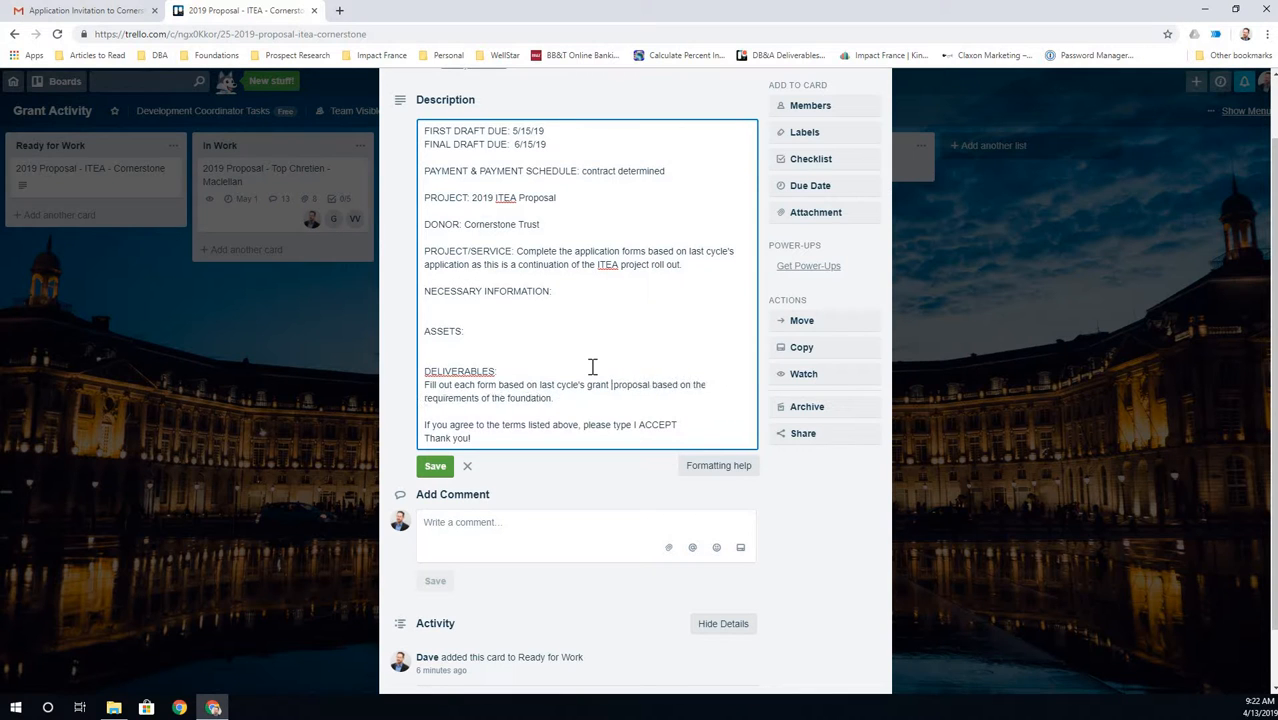
pyautogui.hotkey('ctrl', 'Delete')
pyautogui.hotkey('ctrl', 'Delete')
pyautogui.hotkey('ctrl', 'Delete')
pyautogui.hotkey('ctrl', 'Delete')
pyautogui.hotkey('ctrl', 'Delete')
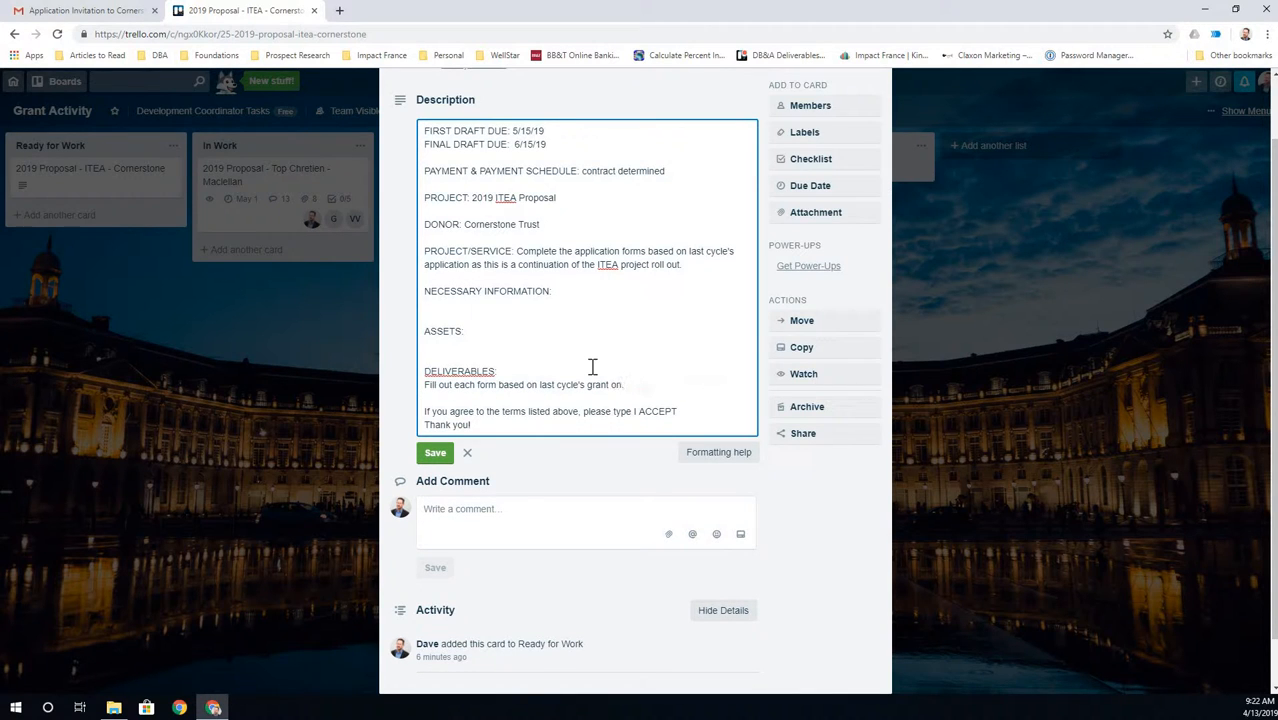
pyautogui.write('.')
pyautogui.click(443, 457)
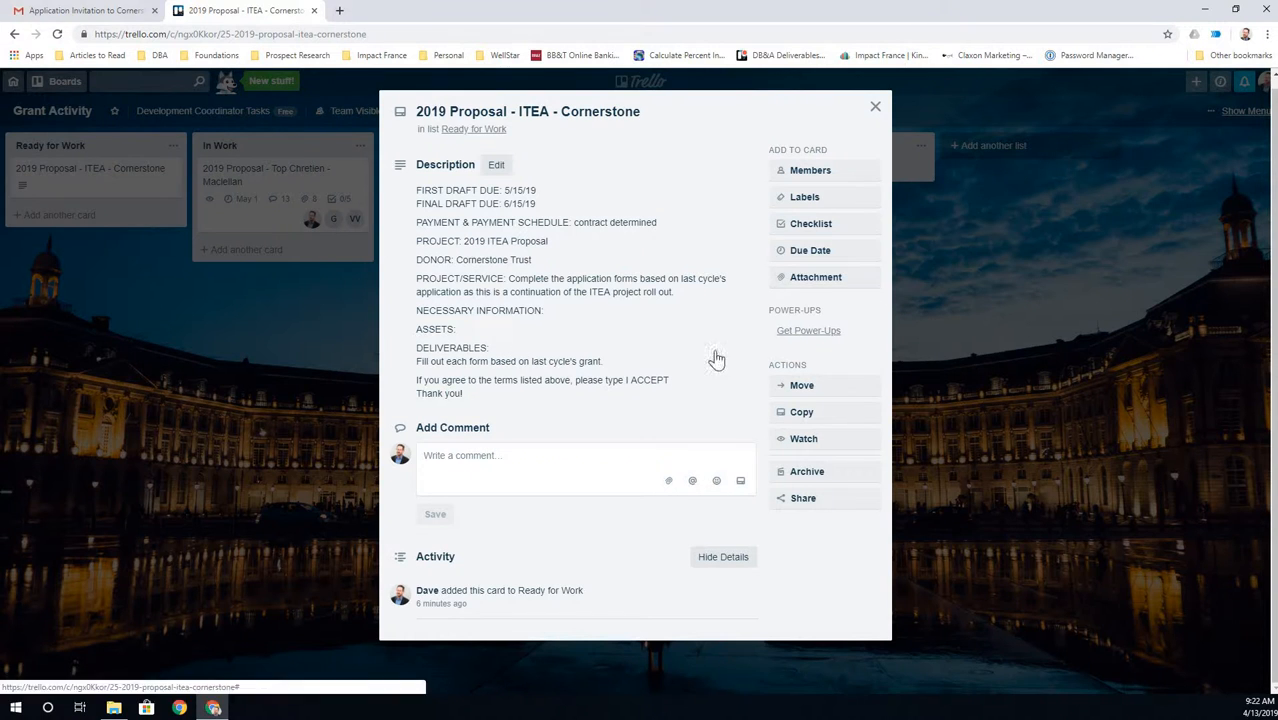
pyautogui.click(828, 289)
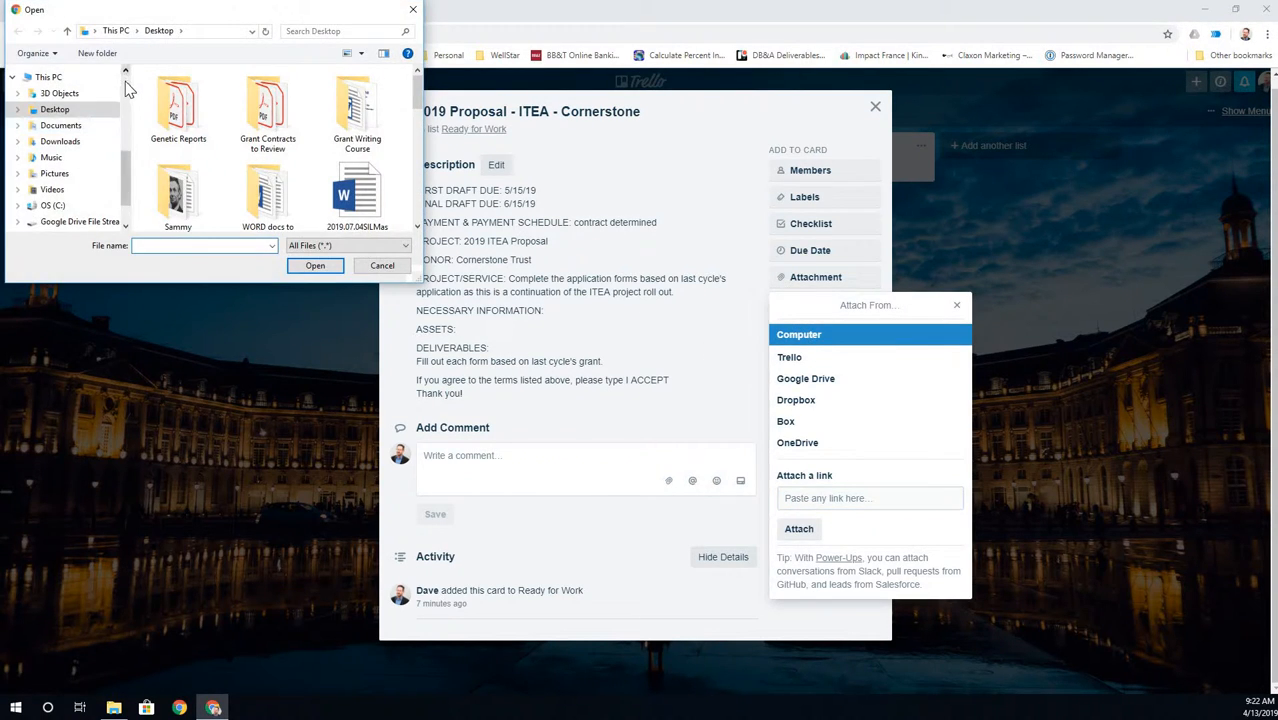
# - Navigate the file dialog to Google Drive > IMPACT FRANCE > Ministry Partnerships
pyautogui.click(62, 147)
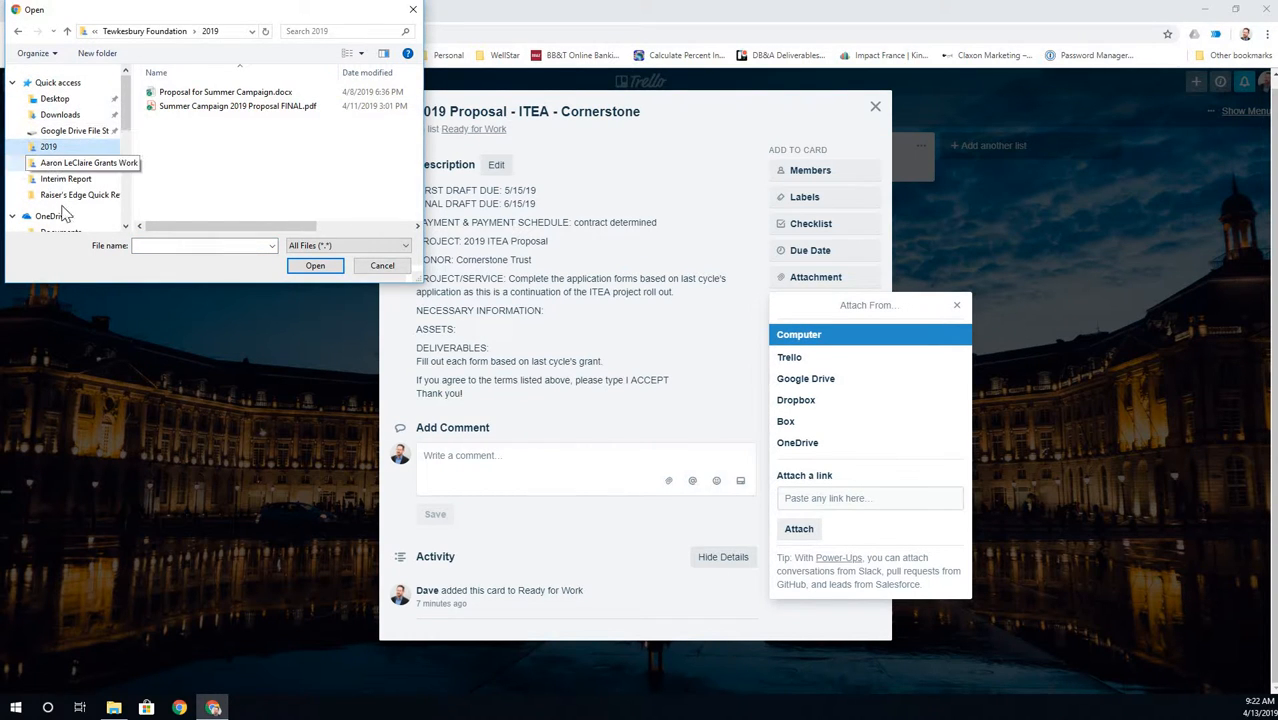
pyautogui.click(64, 98)
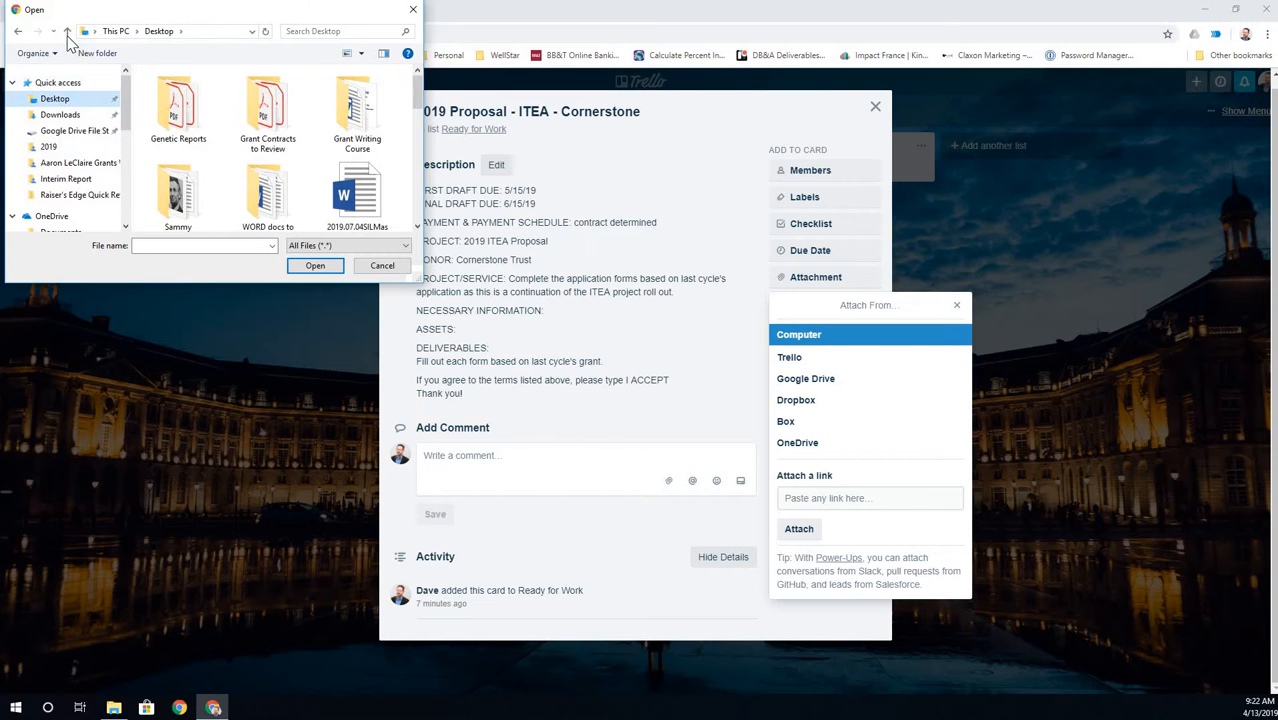
pyautogui.click(67, 32)
pyautogui.click(66, 31)
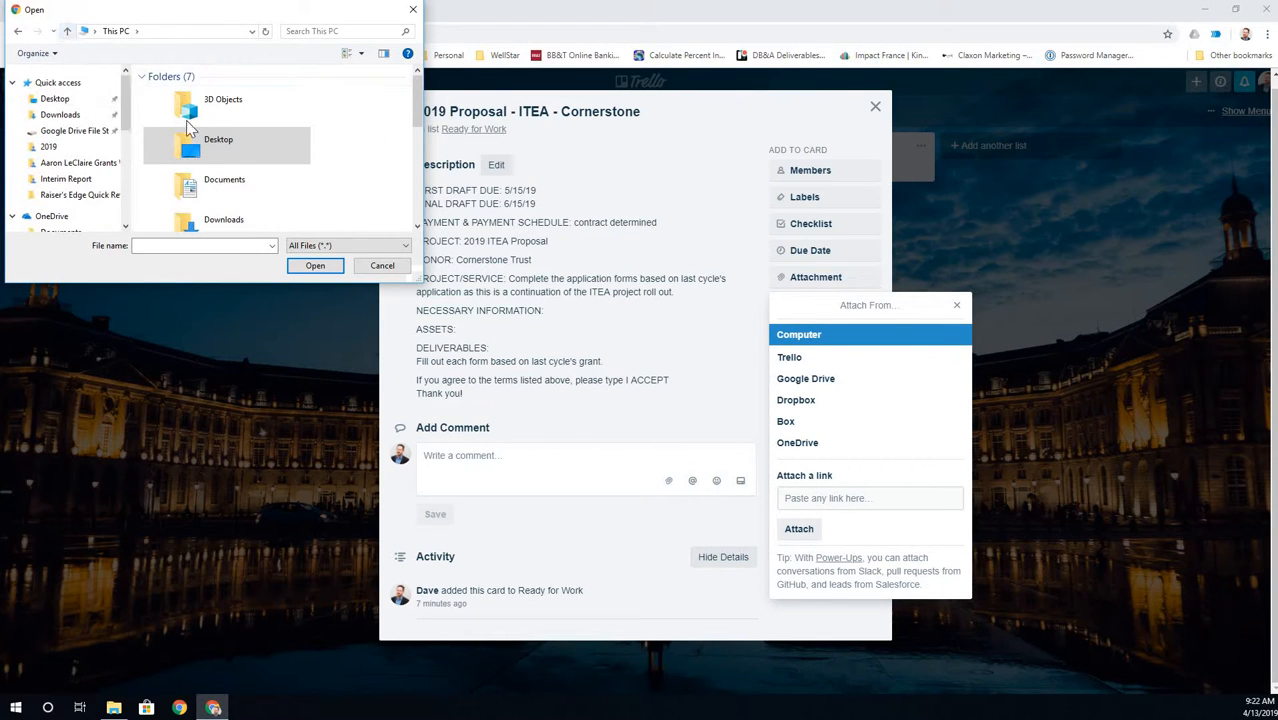
pyautogui.doubleClick(265, 123)
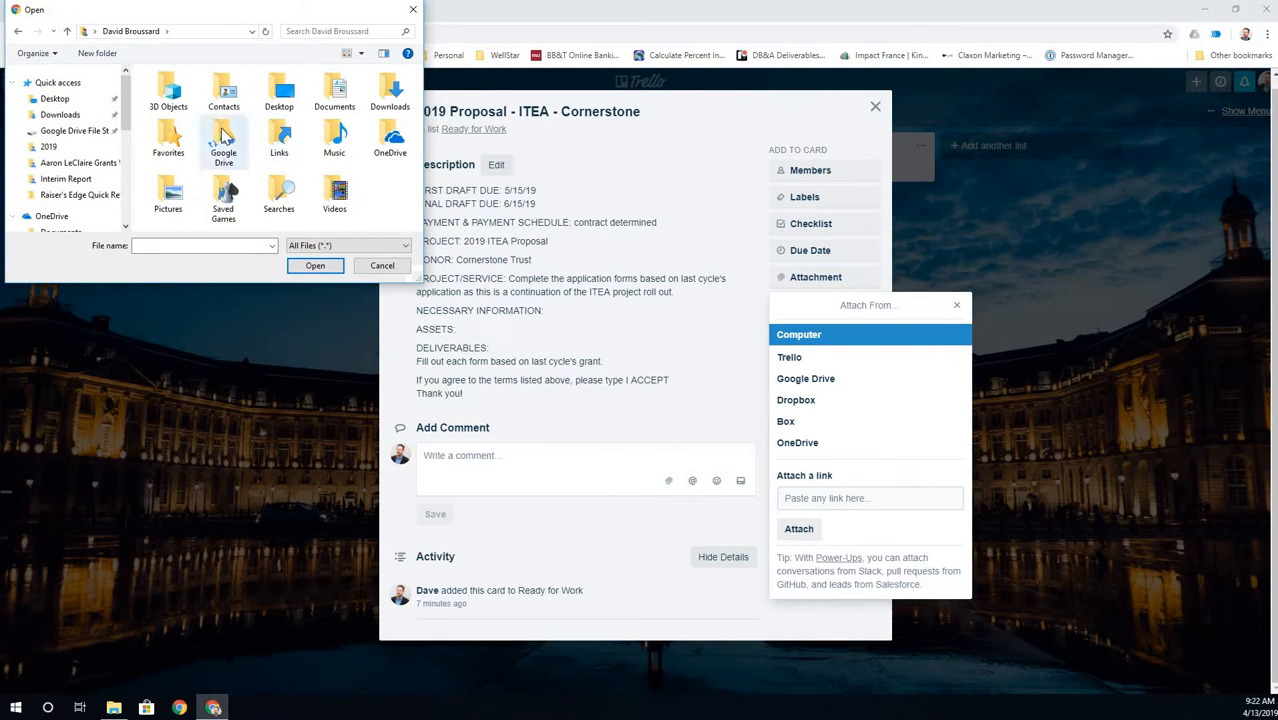
pyautogui.doubleClick(225, 135)
pyautogui.doubleClick(205, 115)
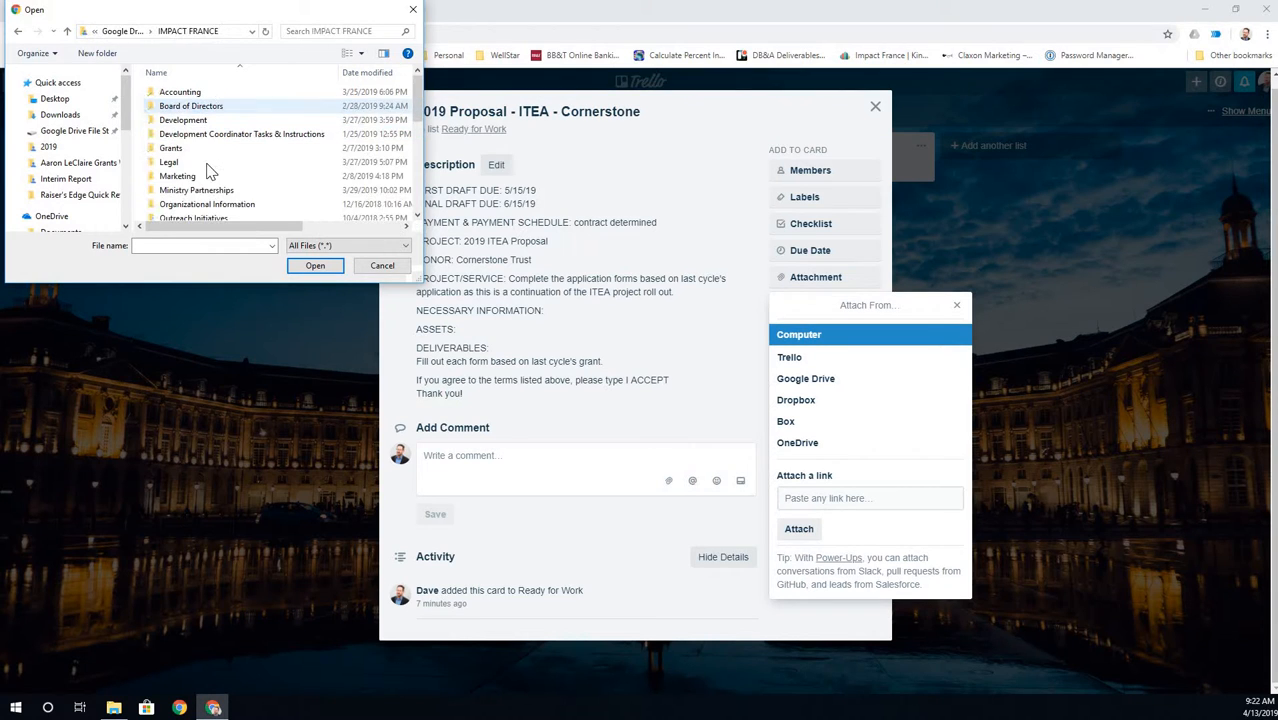
pyautogui.doubleClick(201, 191)
# - Attach Grant Process and Application FAQ.pdf from ITEA\Cornerstone\2019\Proposal to the card
pyautogui.scroll(-3, 203, 195)
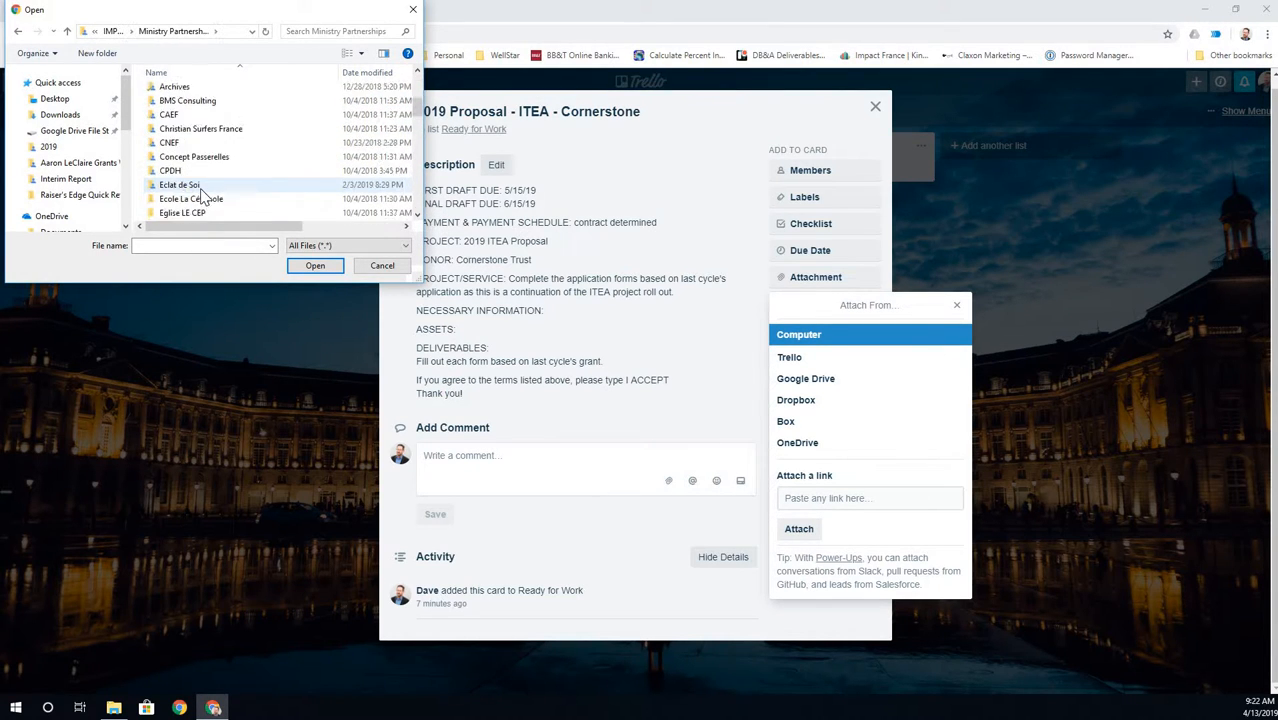
pyautogui.scroll(-3, 203, 195)
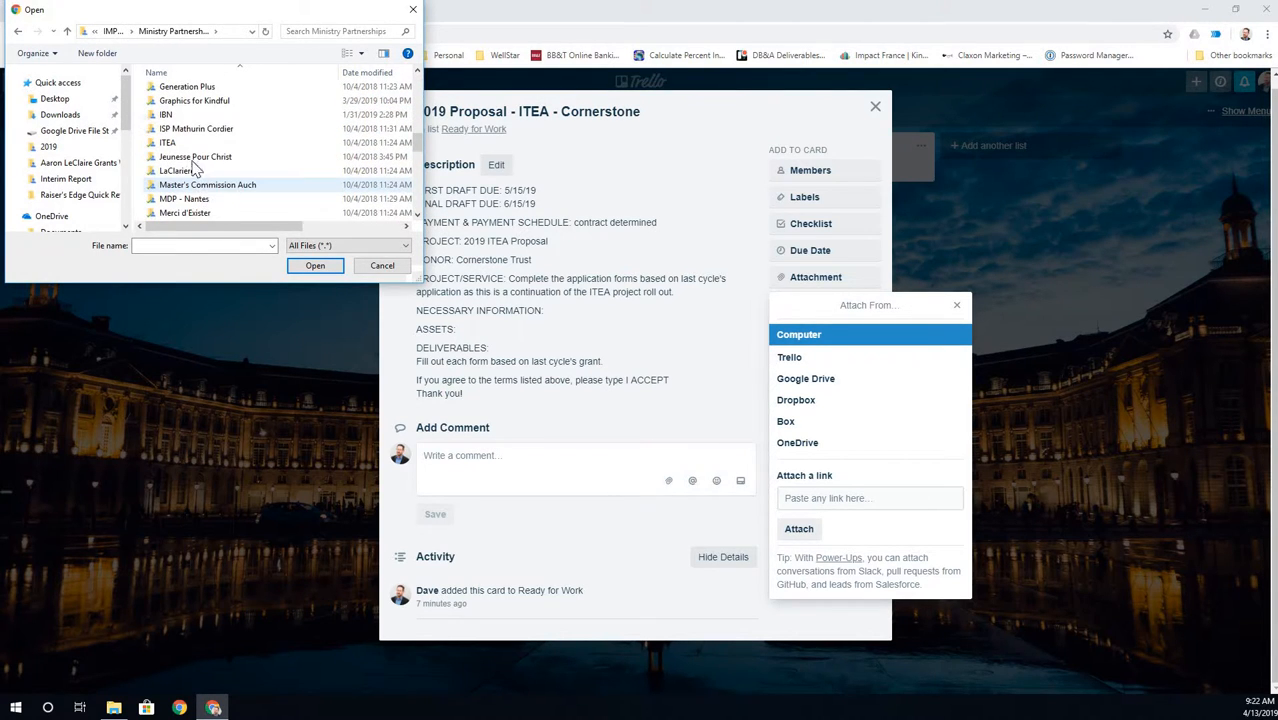
pyautogui.doubleClick(178, 140)
pyautogui.doubleClick(181, 93)
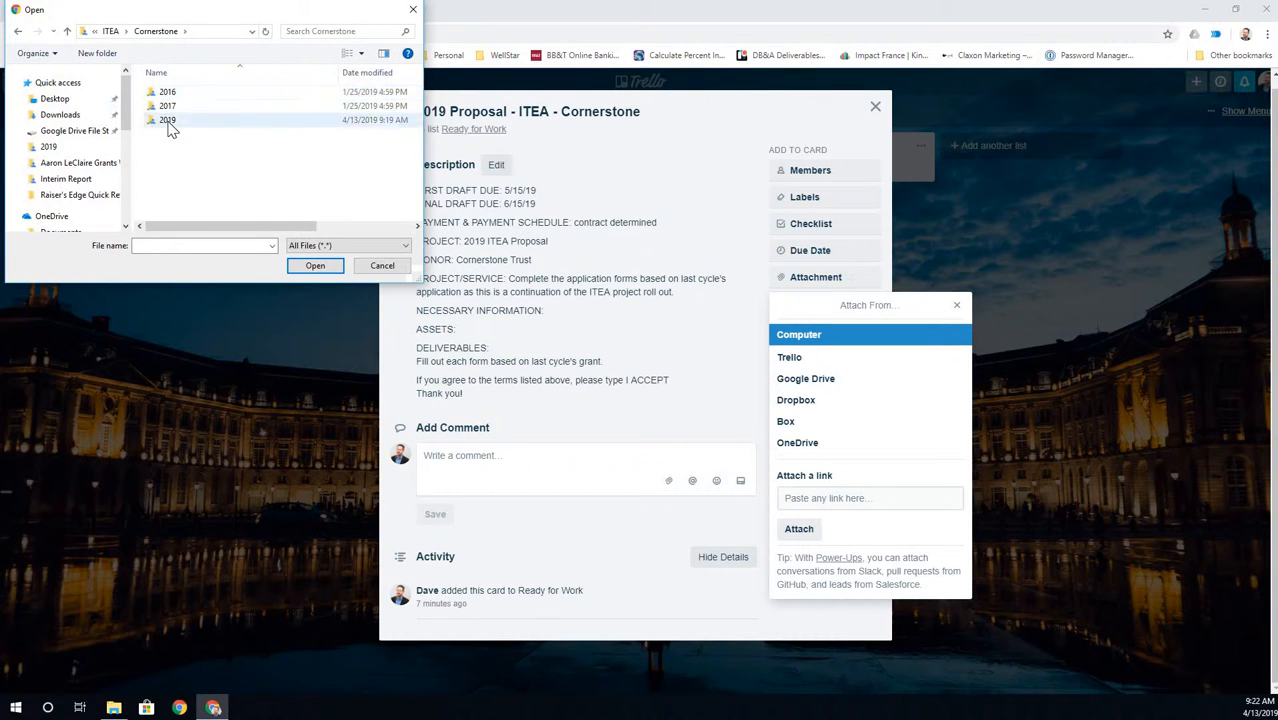
pyautogui.doubleClick(170, 120)
pyautogui.doubleClick(175, 94)
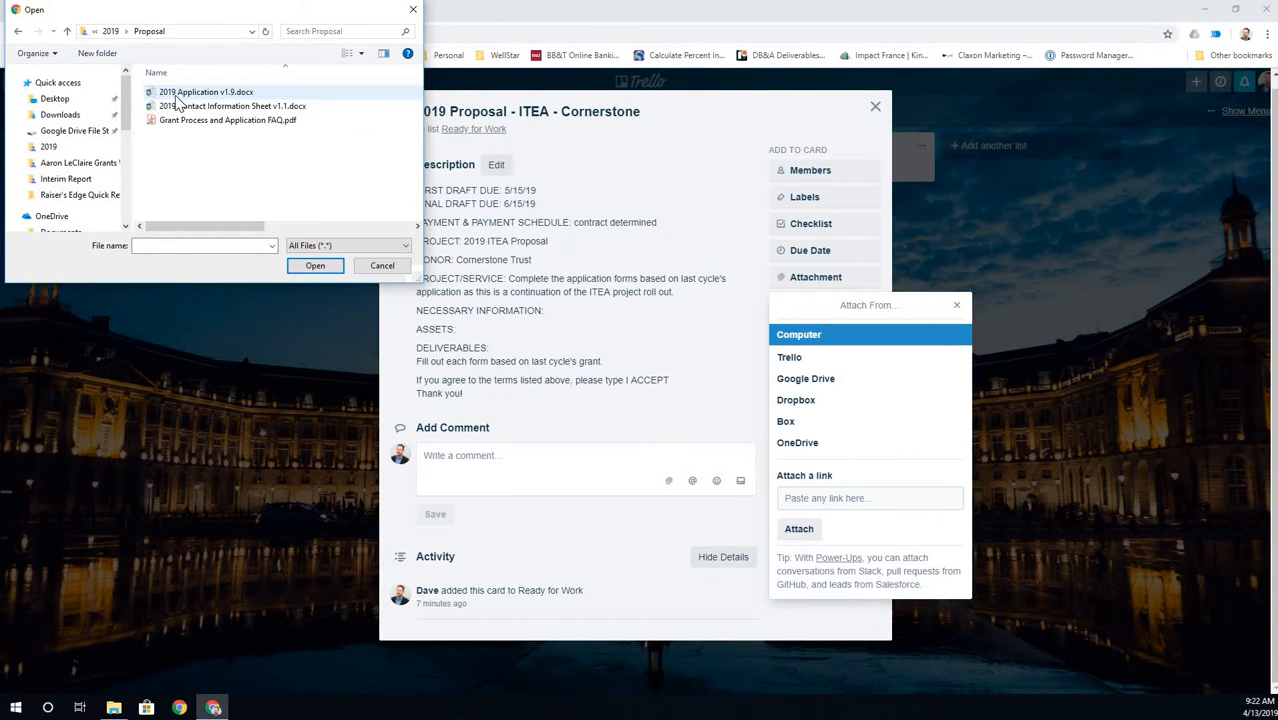
pyautogui.click(180, 120)
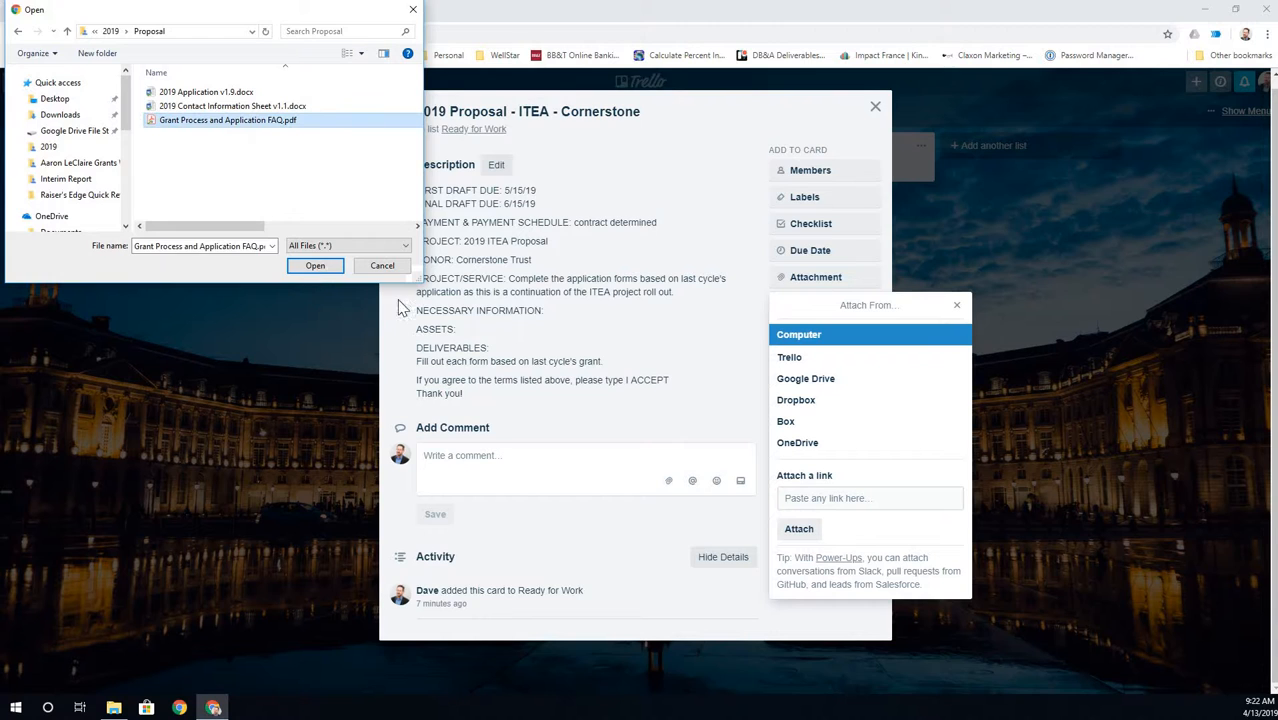
pyautogui.click(315, 265)
pyautogui.click(801, 347)
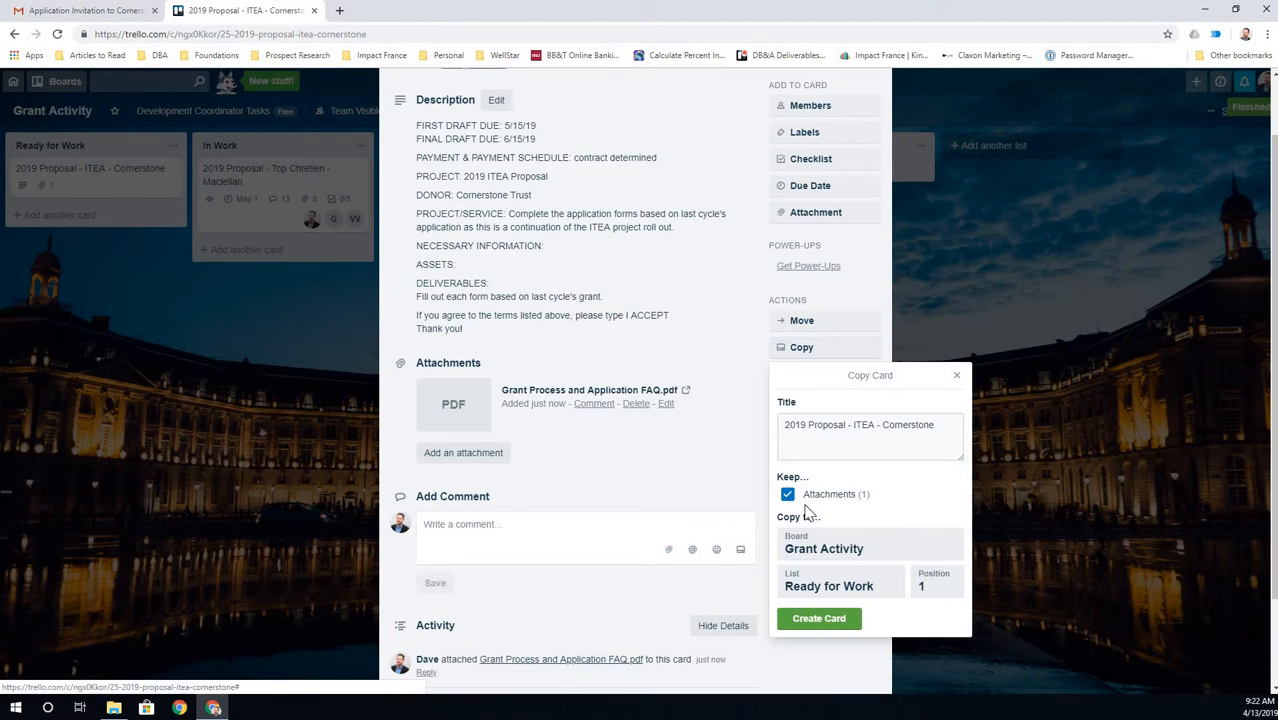
# - Close the Copy Card form and attach 2019 Application v1.9.docx from the computer
pyautogui.click(956, 376)
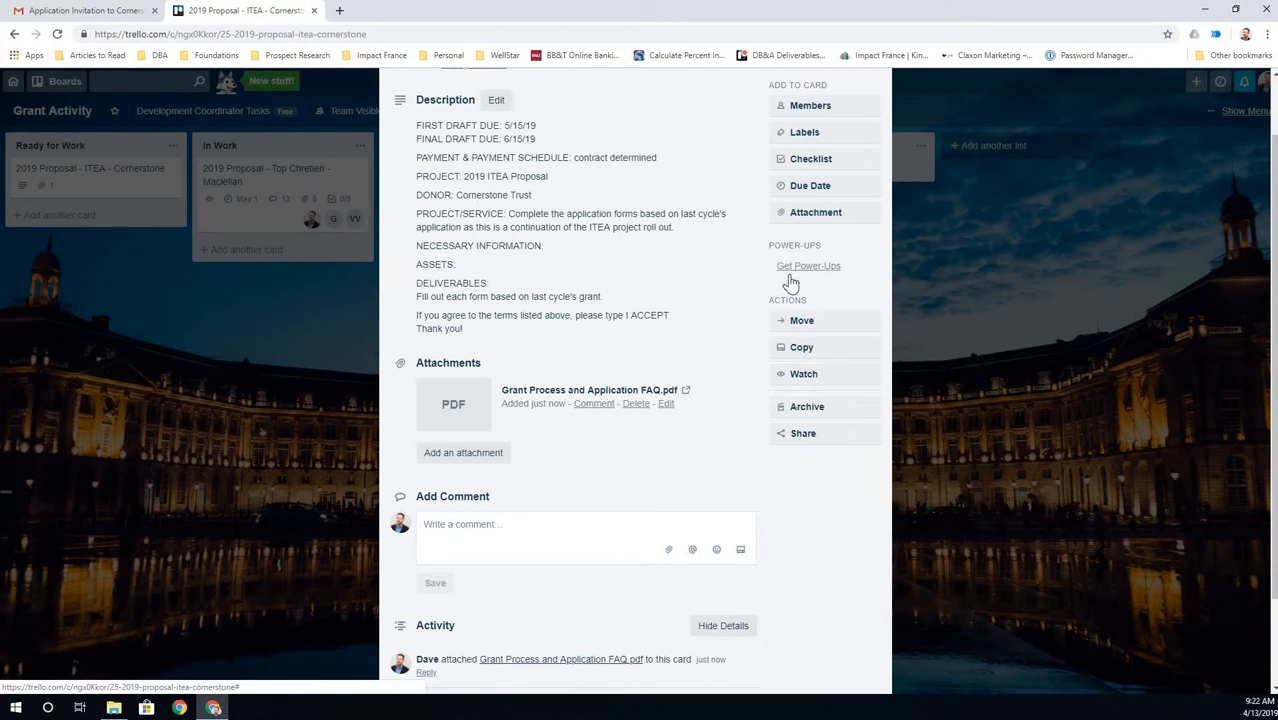
pyautogui.click(810, 213)
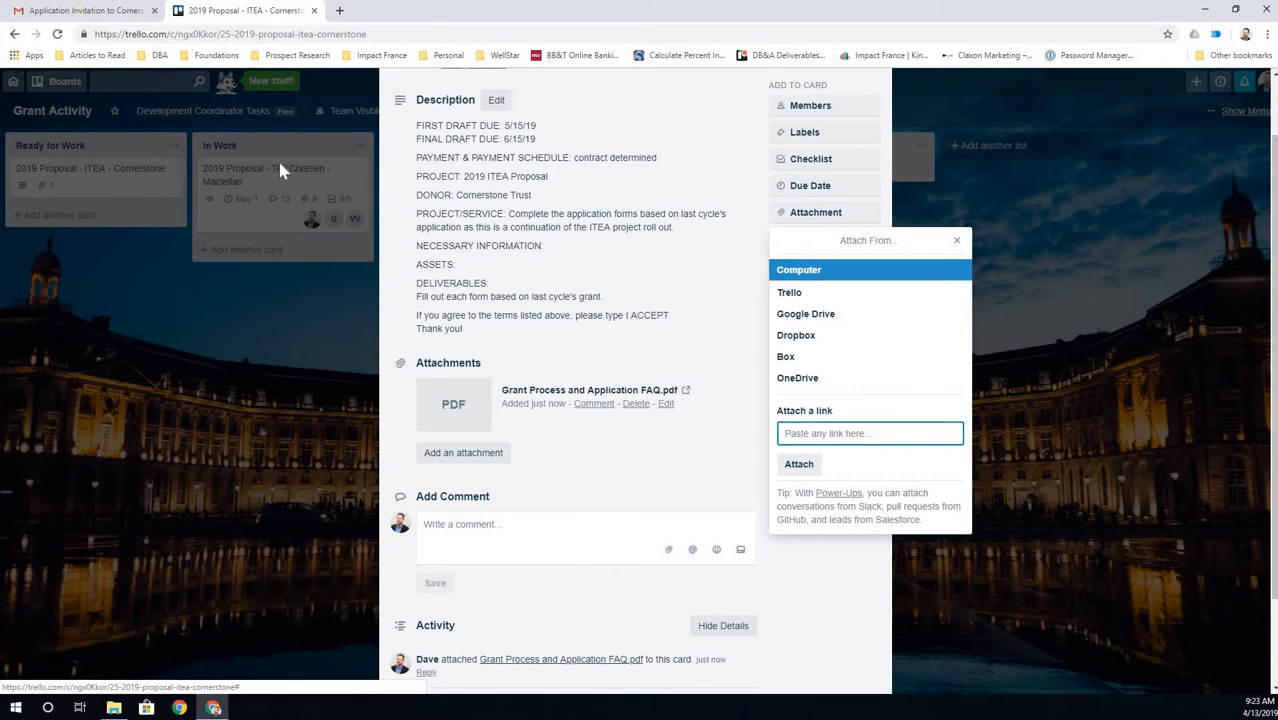
pyautogui.click(789, 271)
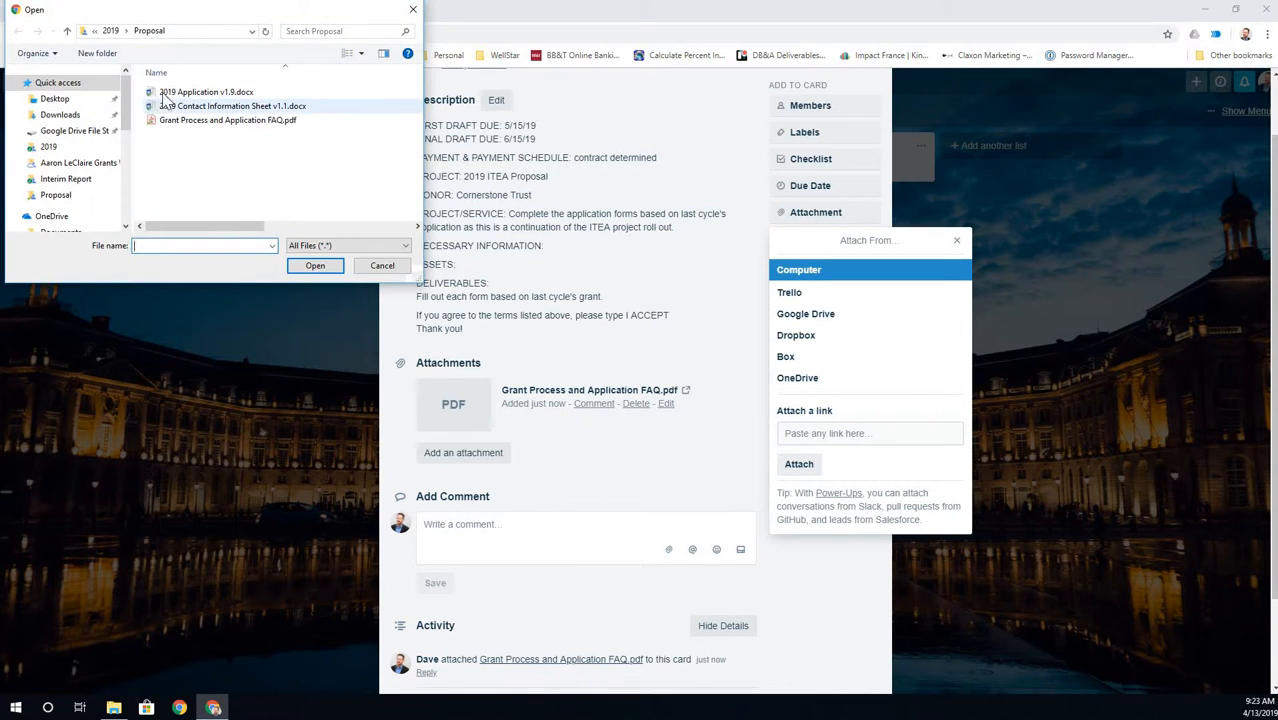
pyautogui.click(166, 93)
pyautogui.click(316, 265)
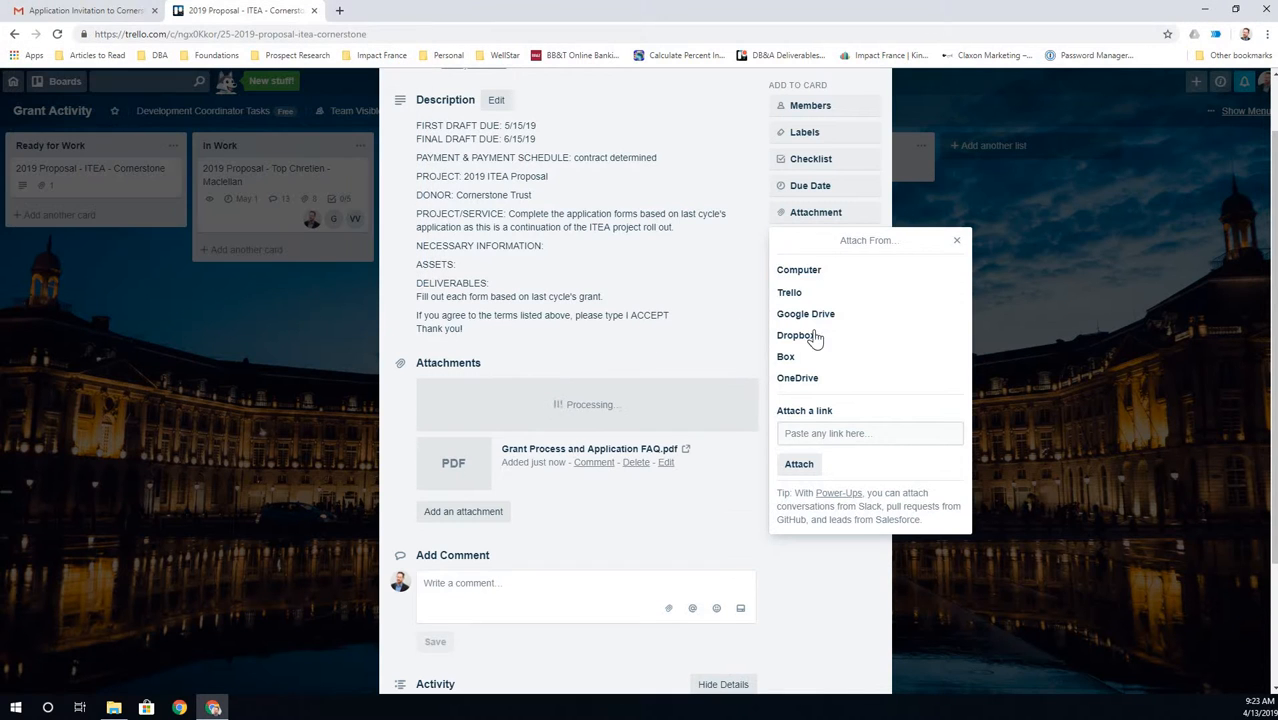
# - Attach 2019 Contact Information Sheet v1.1.docx, then close the card to return to the board
pyautogui.click(800, 272)
pyautogui.click(225, 106)
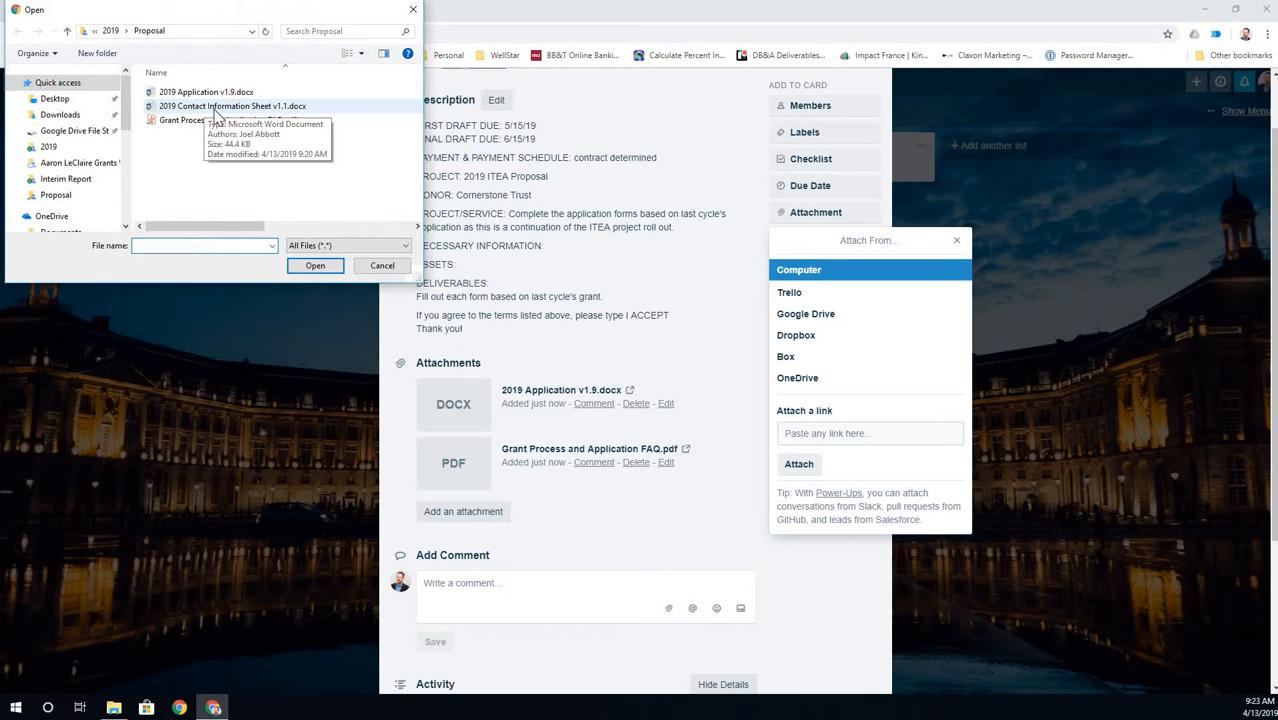
pyautogui.click(308, 267)
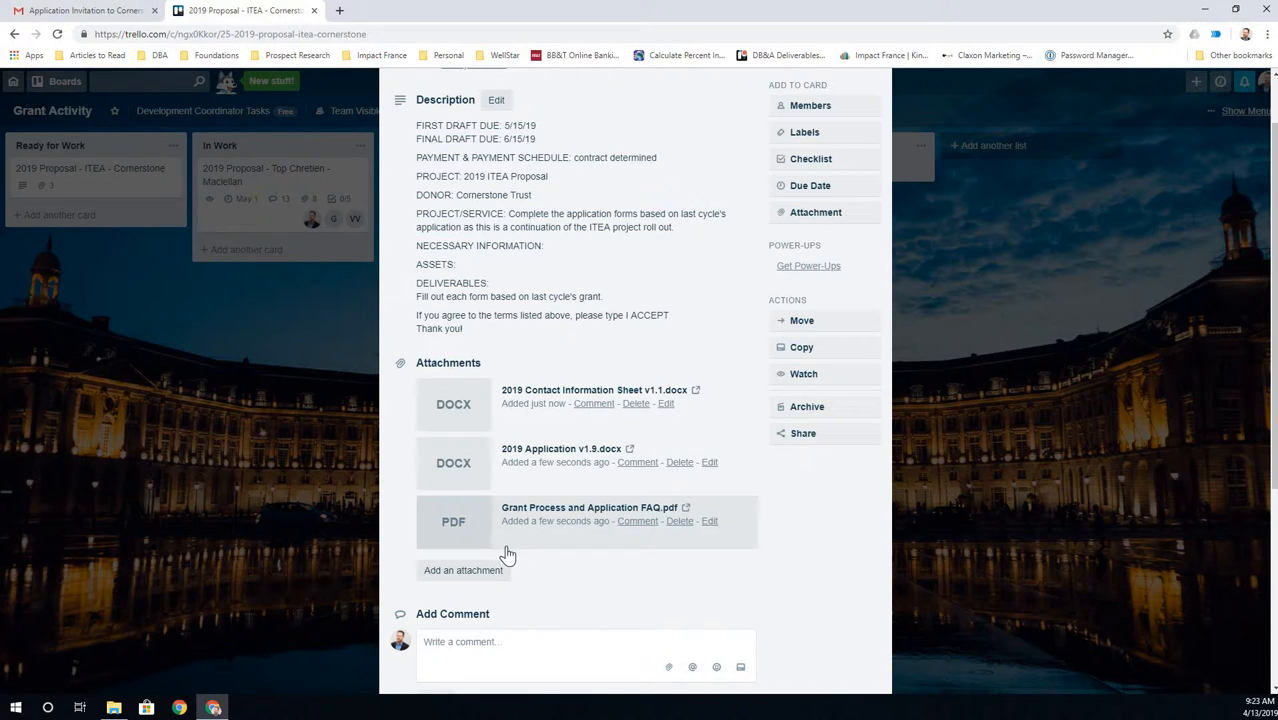
pyautogui.scroll(-1, 498, 562)
pyautogui.scroll(-1, 480, 482)
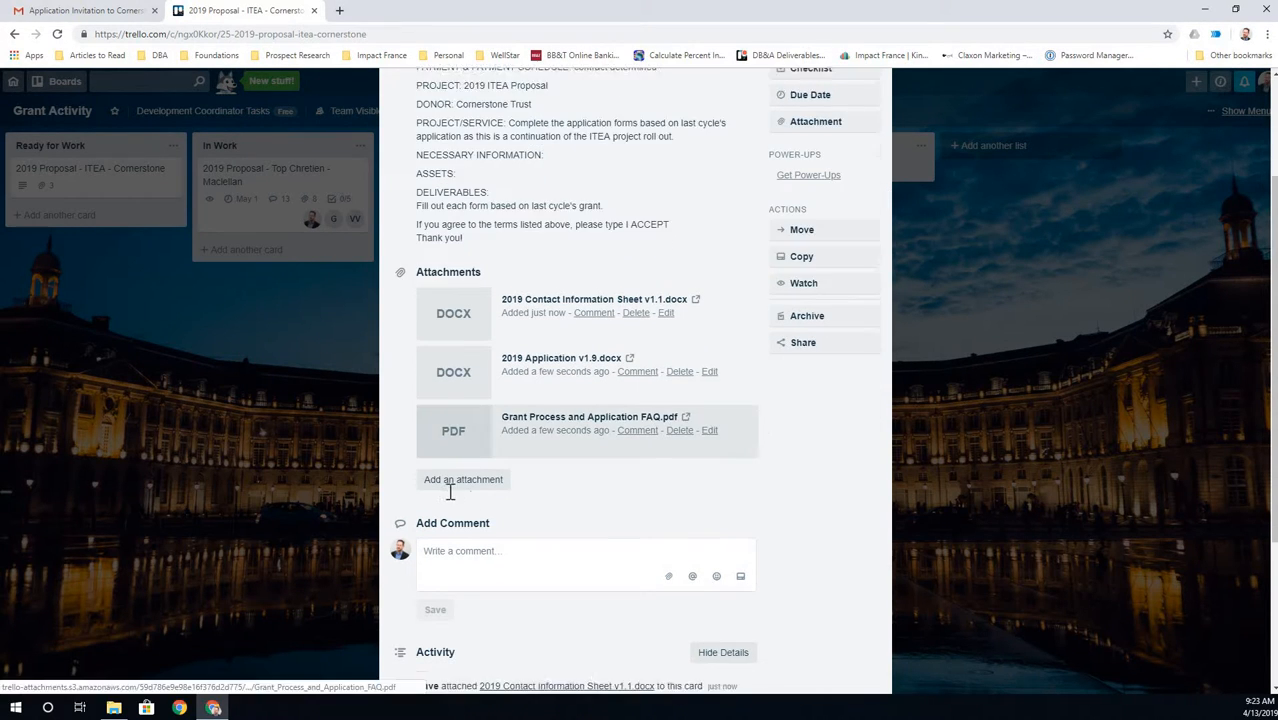
pyautogui.scroll(3, 445, 418)
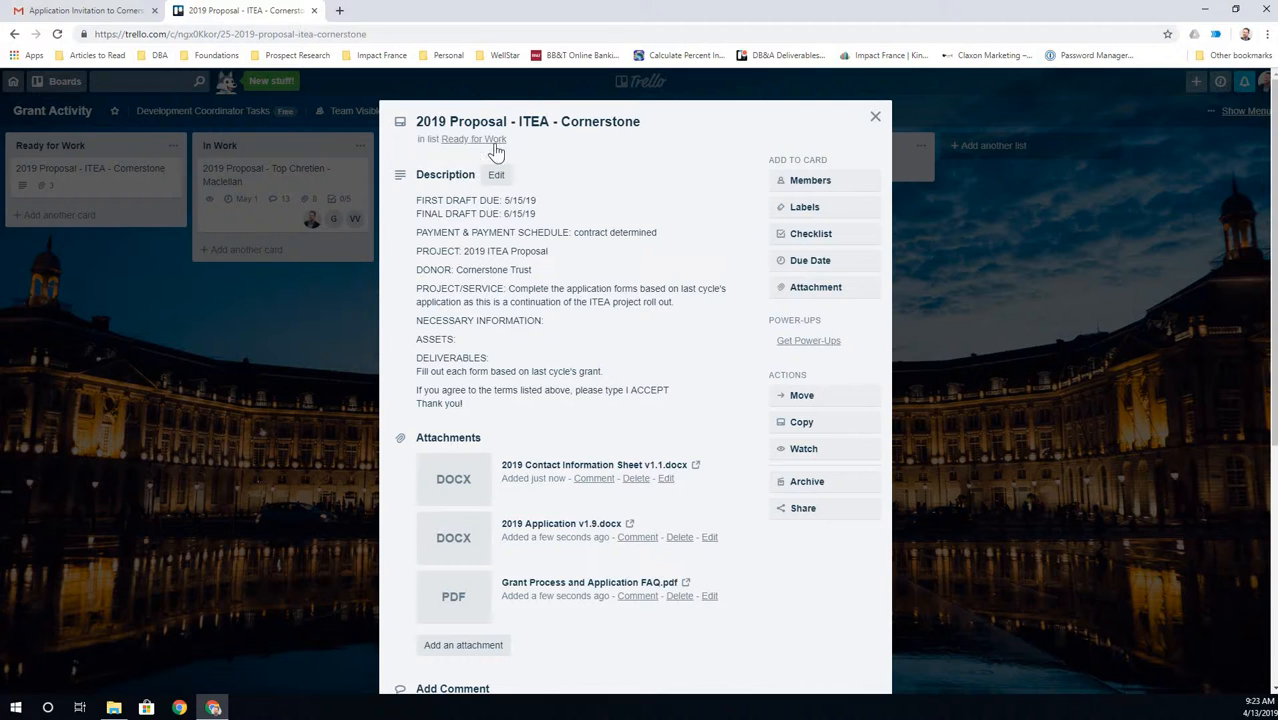
pyautogui.click(877, 119)
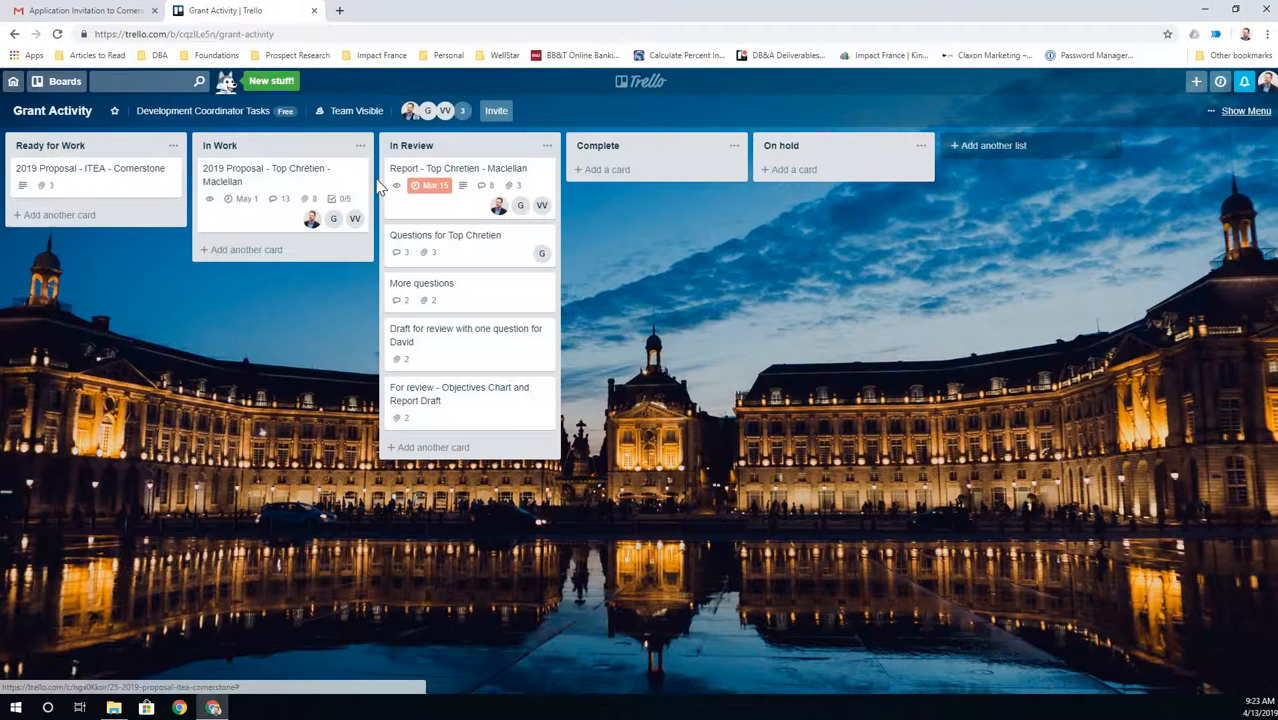
# - View the Report - Top Chretien card, then reopen the ITEA - Cornerstone card's due date picker
pyautogui.click(430, 172)
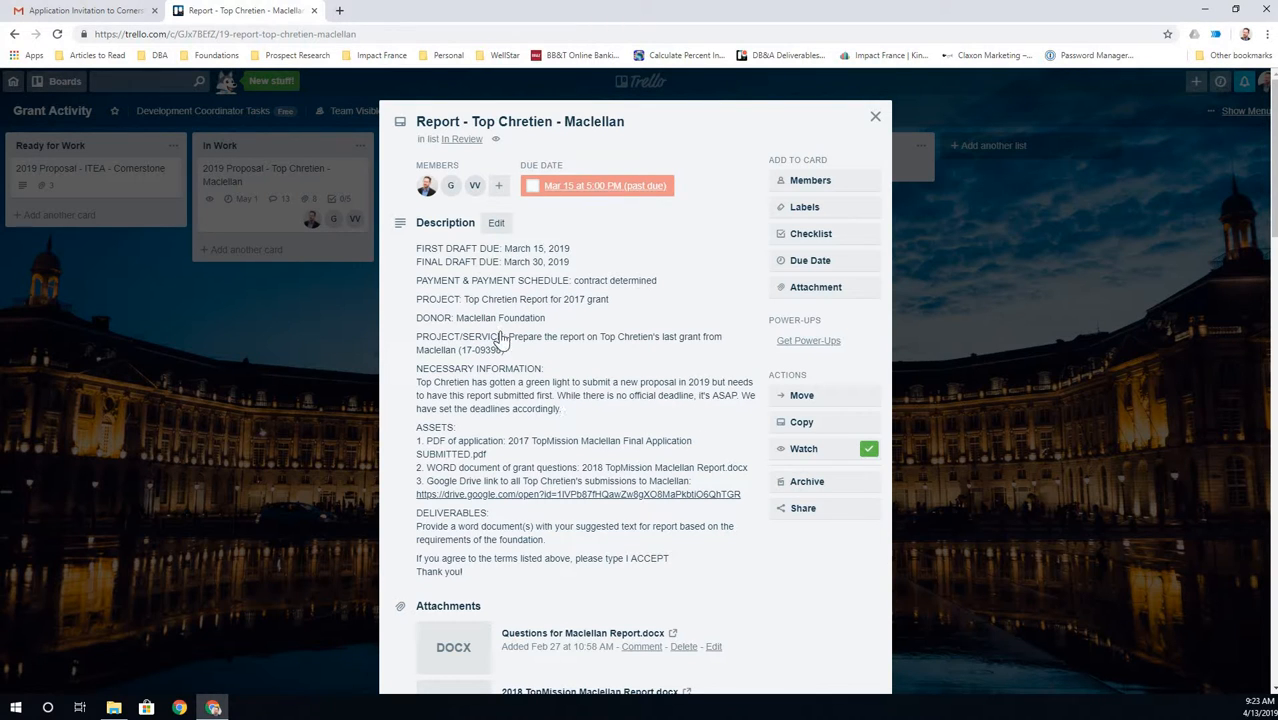
pyautogui.click(80, 172)
pyautogui.click(91, 168)
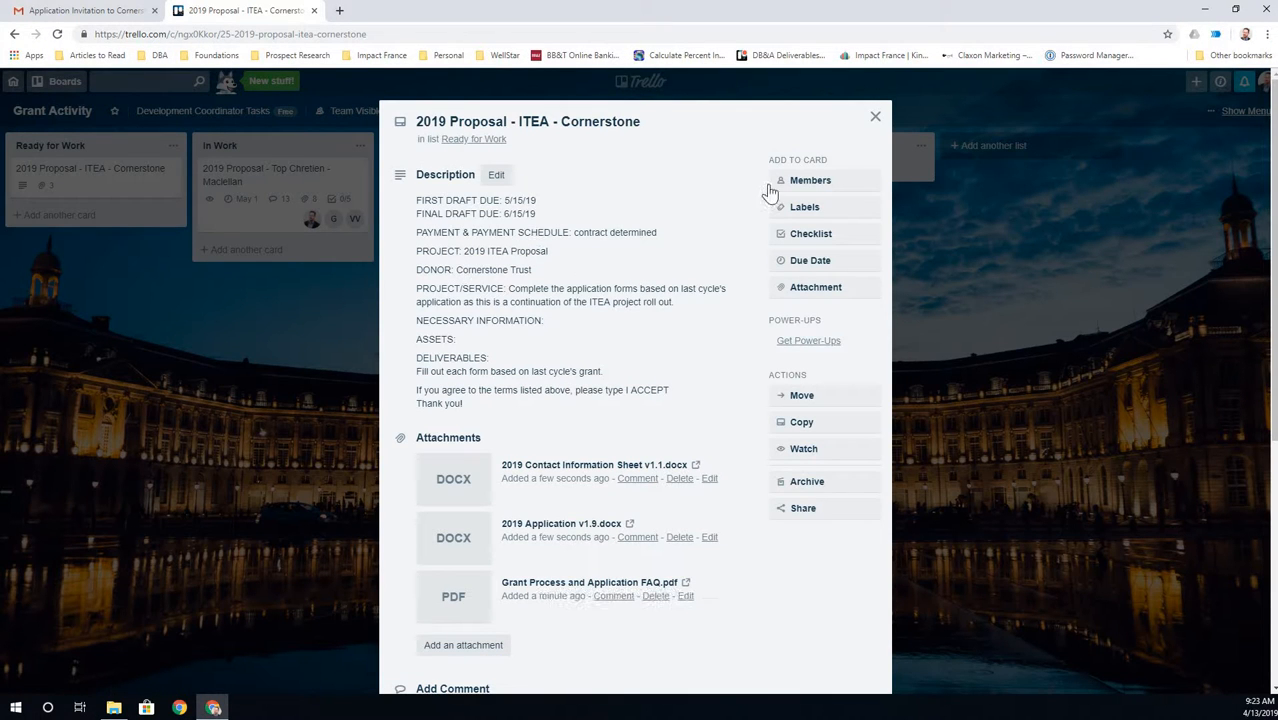
pyautogui.click(812, 262)
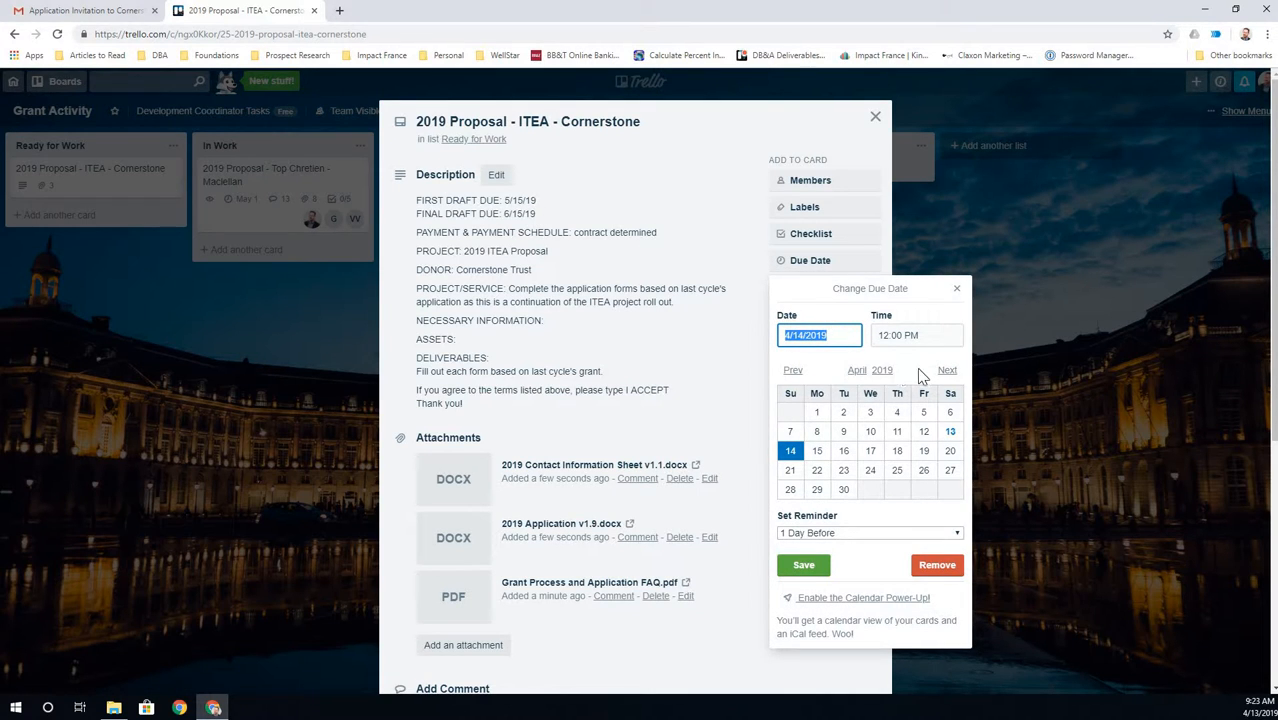
# - Set the ITEA - Cornerstone card's due date to May 15, 2019
pyautogui.click(946, 370)
pyautogui.click(870, 450)
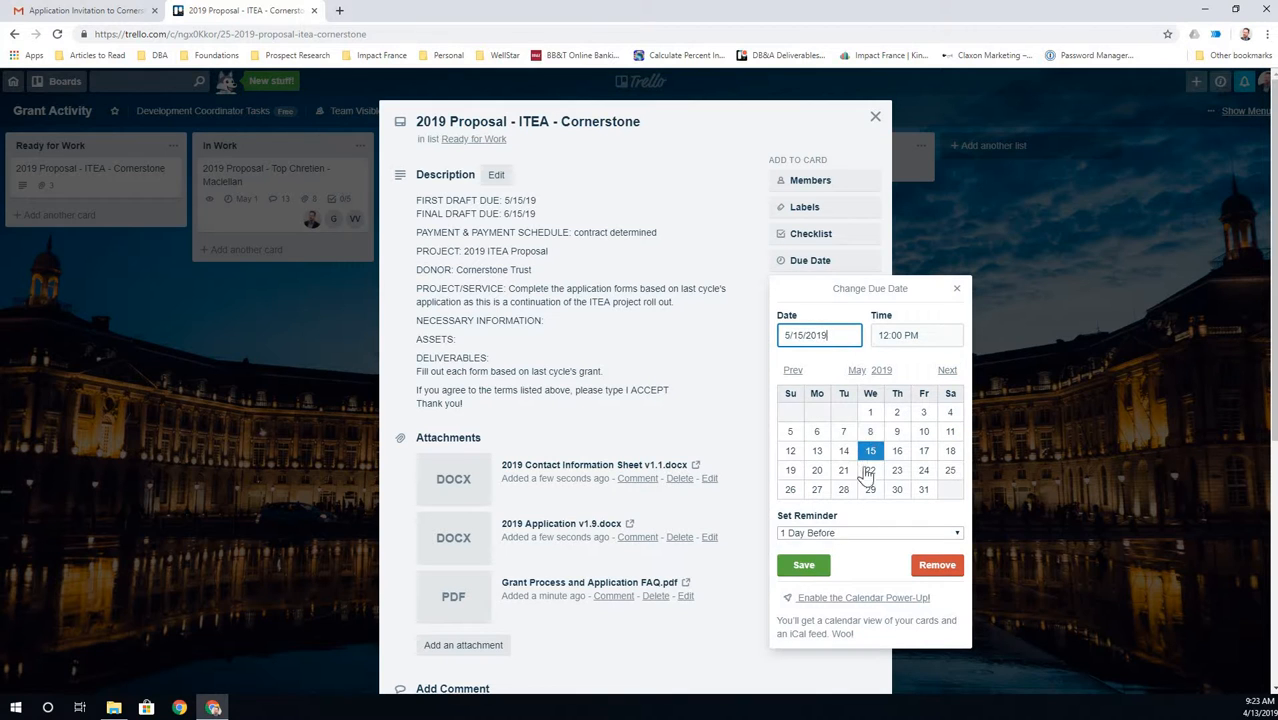
pyautogui.click(804, 566)
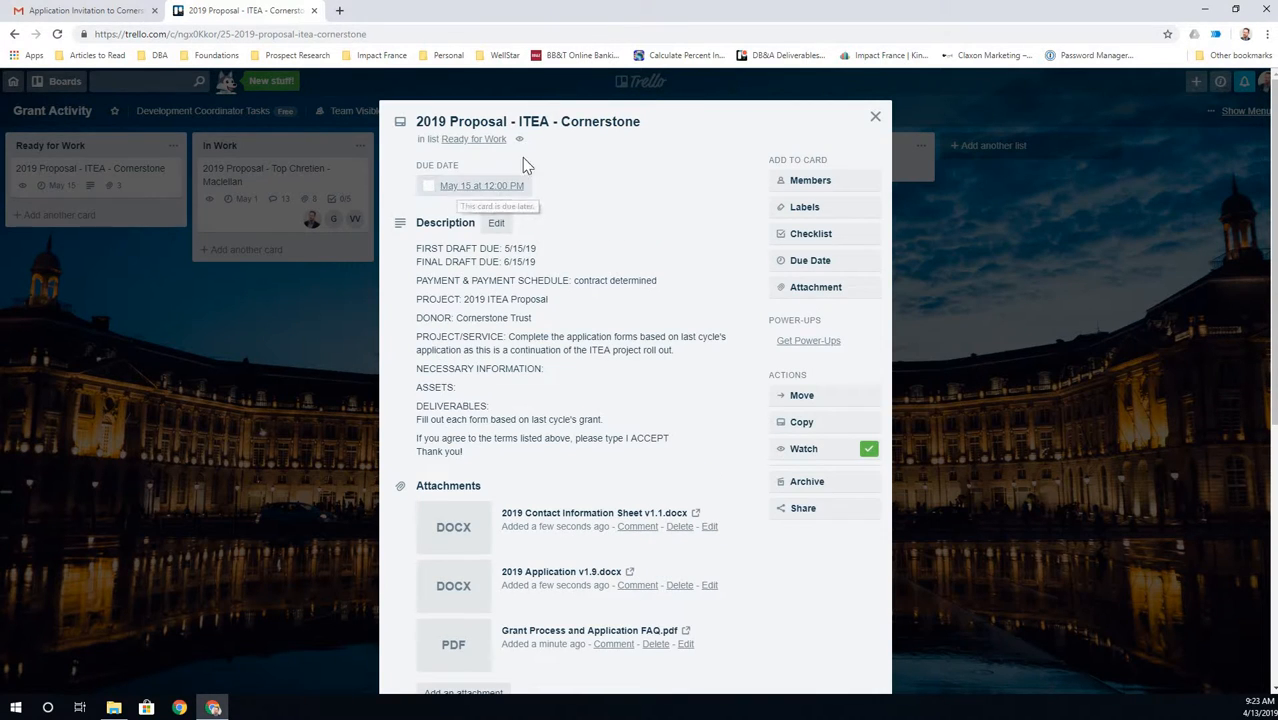
# - Assign three board members to the card, adding the G and VV avatars
pyautogui.click(820, 186)
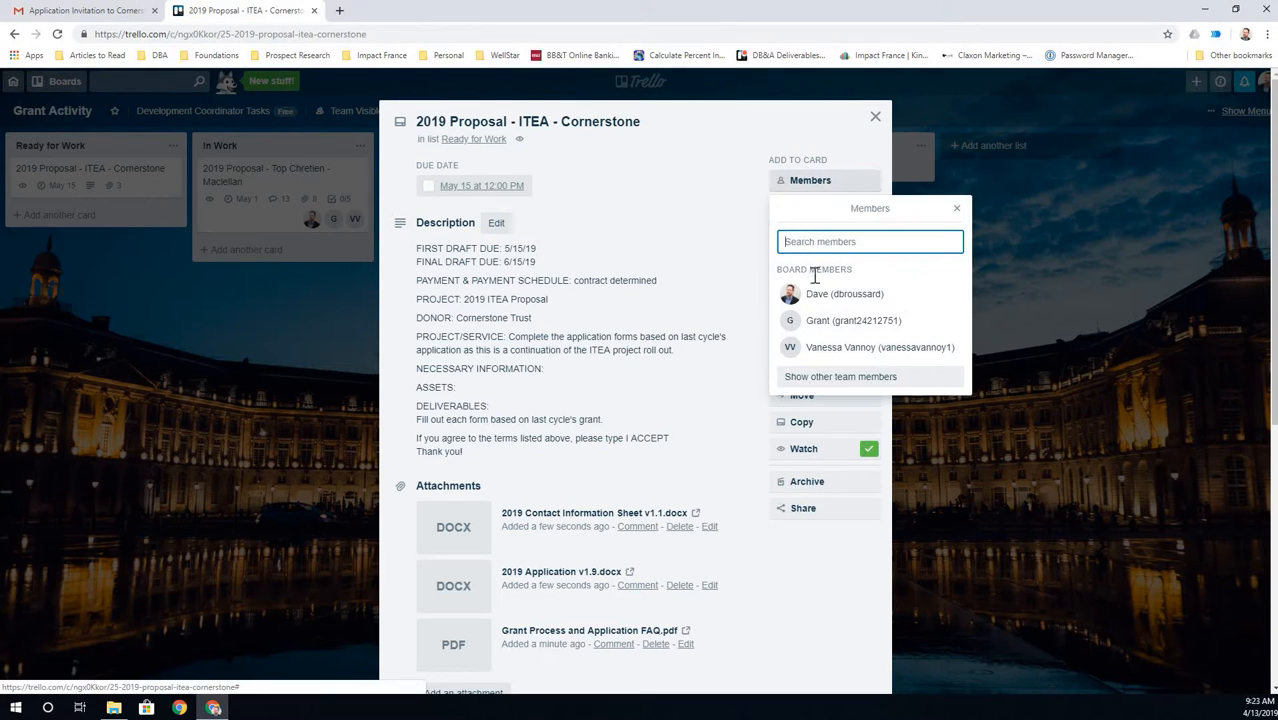
pyautogui.click(815, 300)
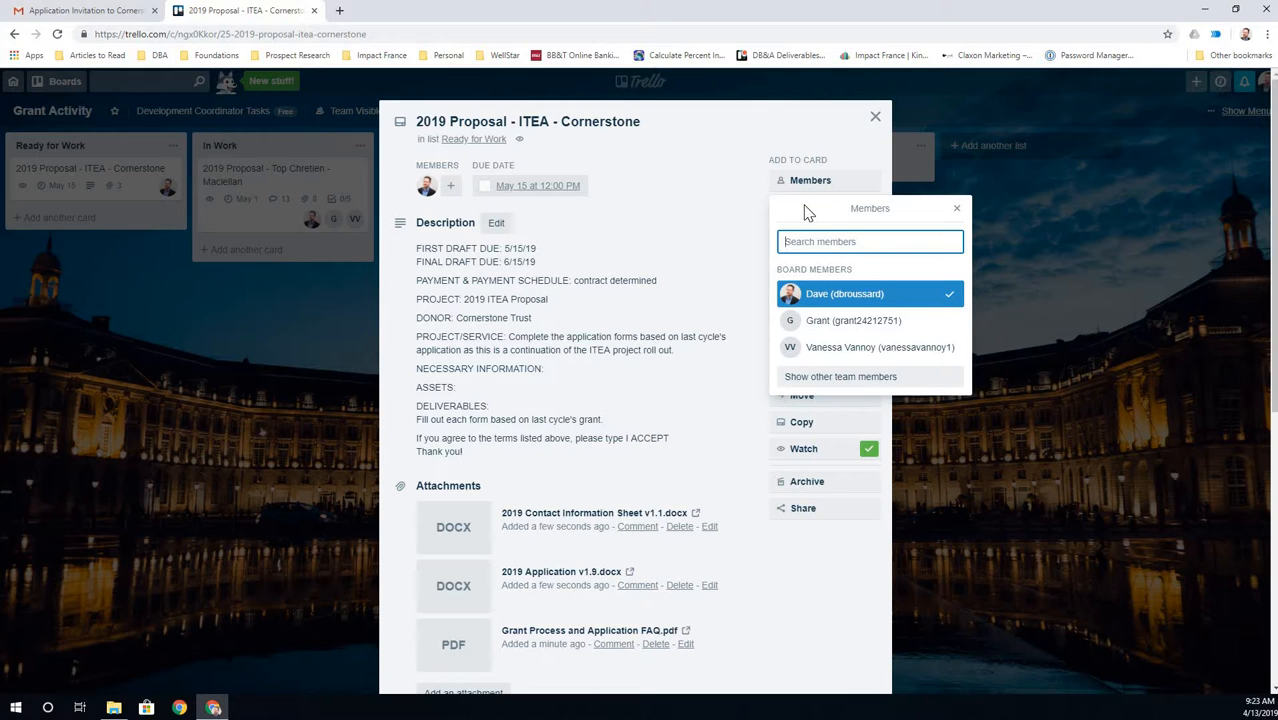
pyautogui.click(824, 324)
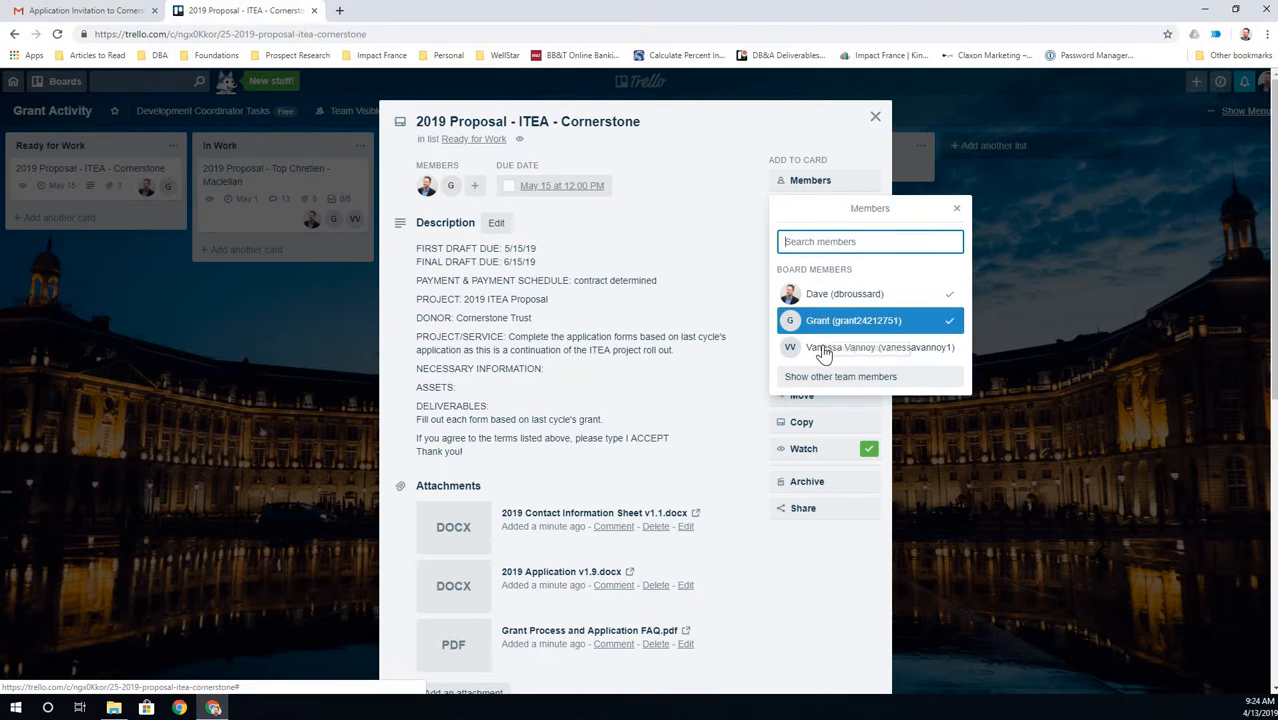
pyautogui.click(817, 352)
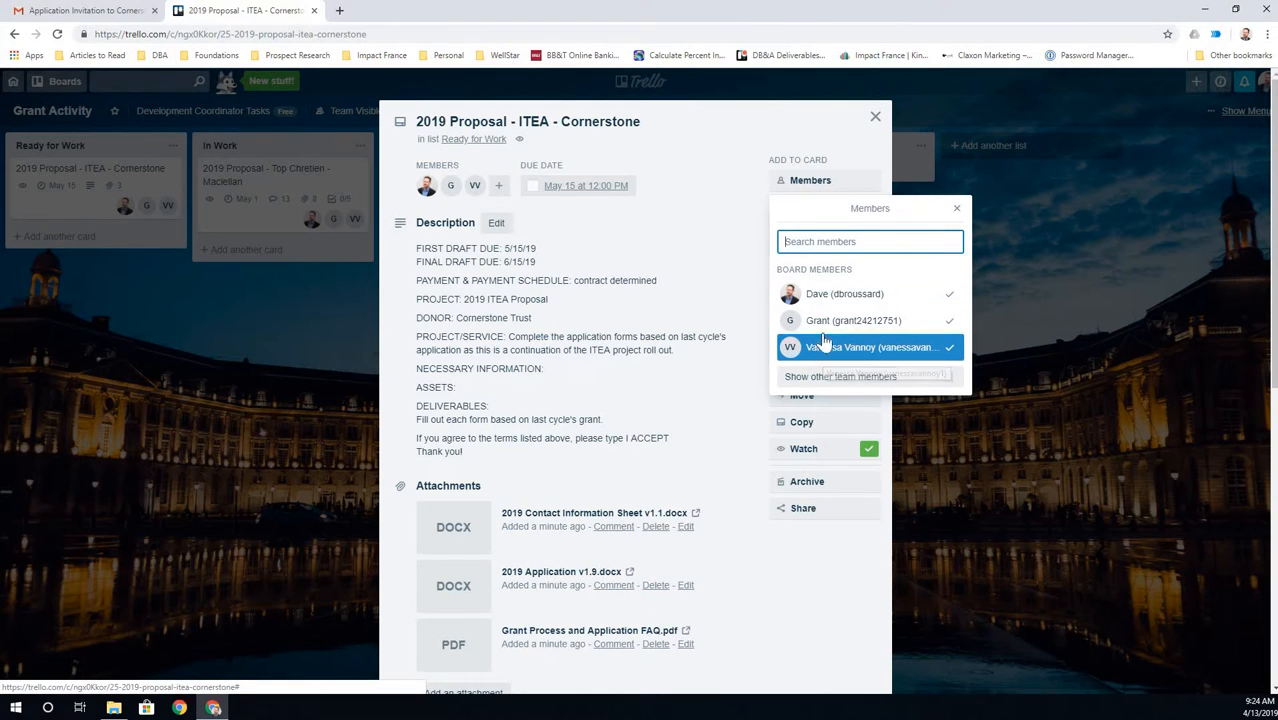
pyautogui.click(956, 210)
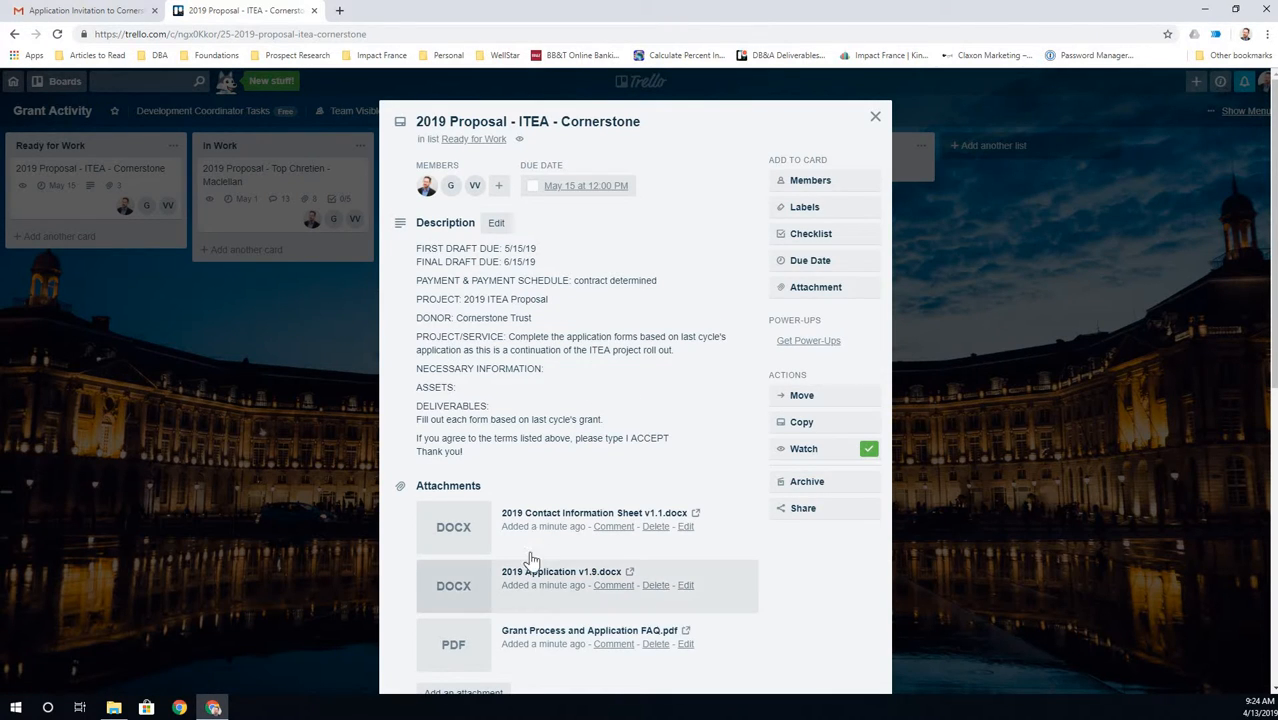
# - Look over the ITEA - Cornerstone card's details, then close it to return to the Grant Activity board
pyautogui.scroll(-1, 528, 562)
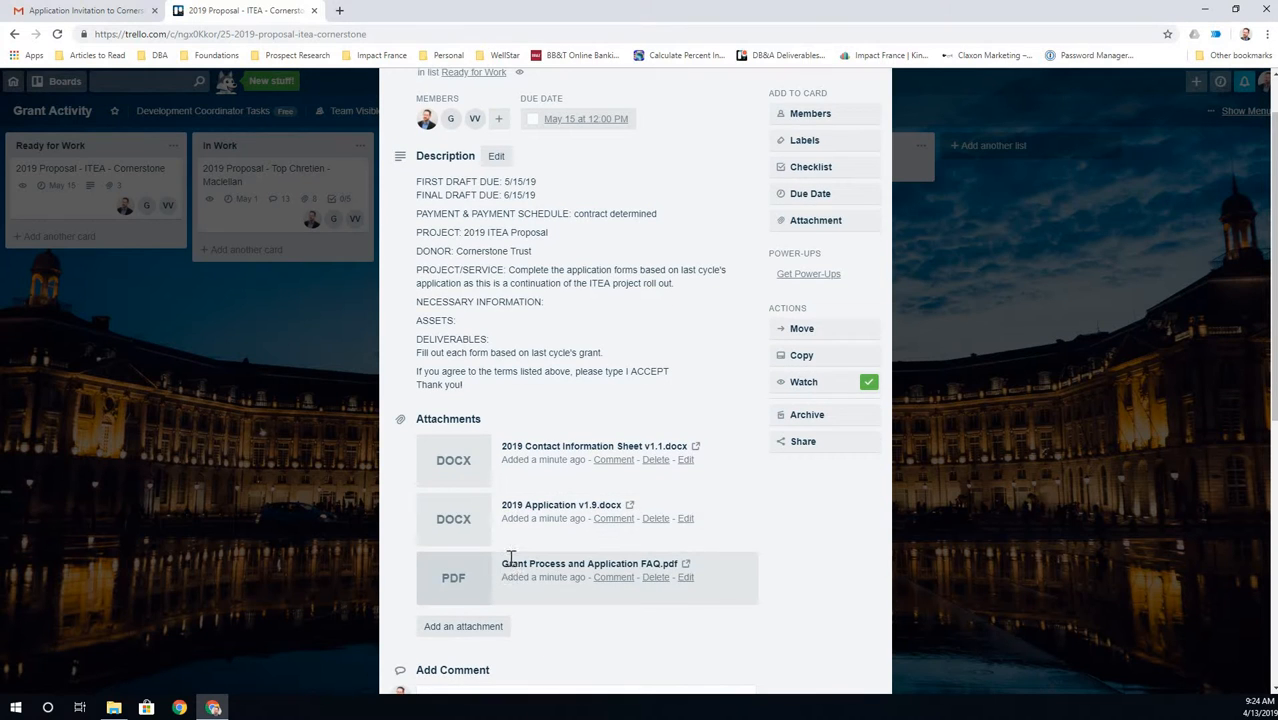
pyautogui.scroll(-2, 510, 558)
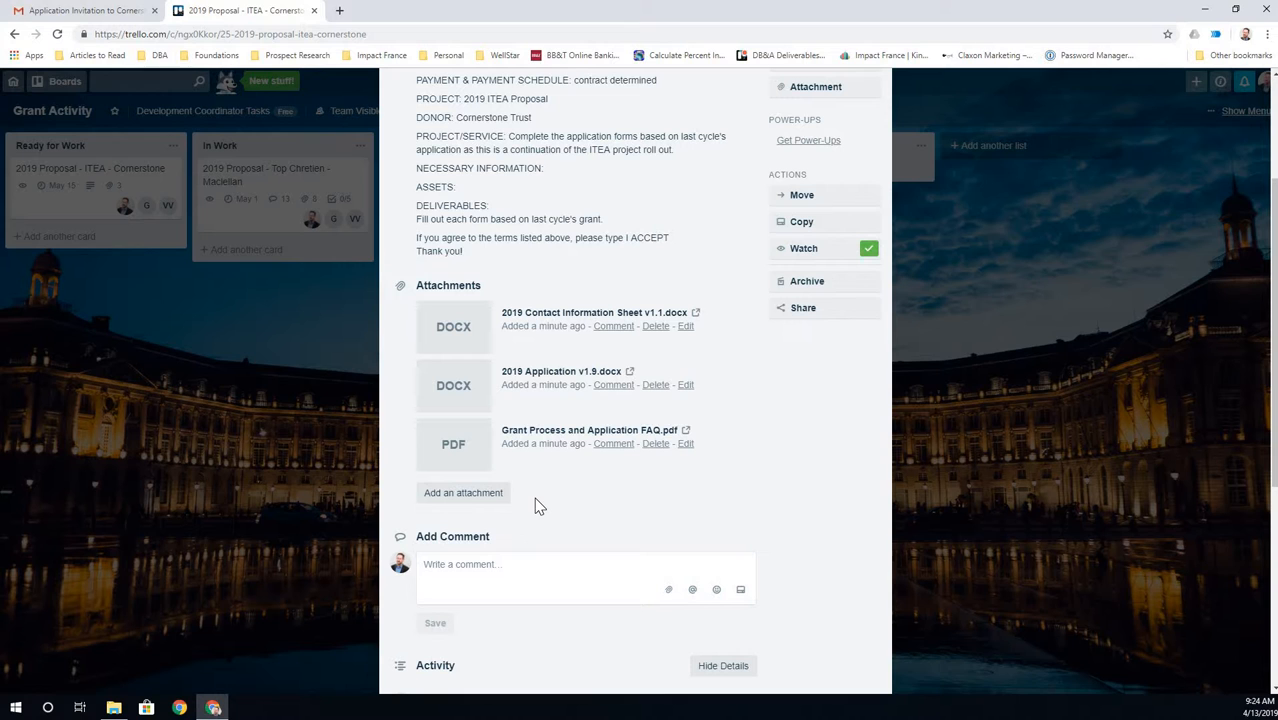
pyautogui.scroll(1, 541, 491)
pyautogui.scroll(3, 541, 491)
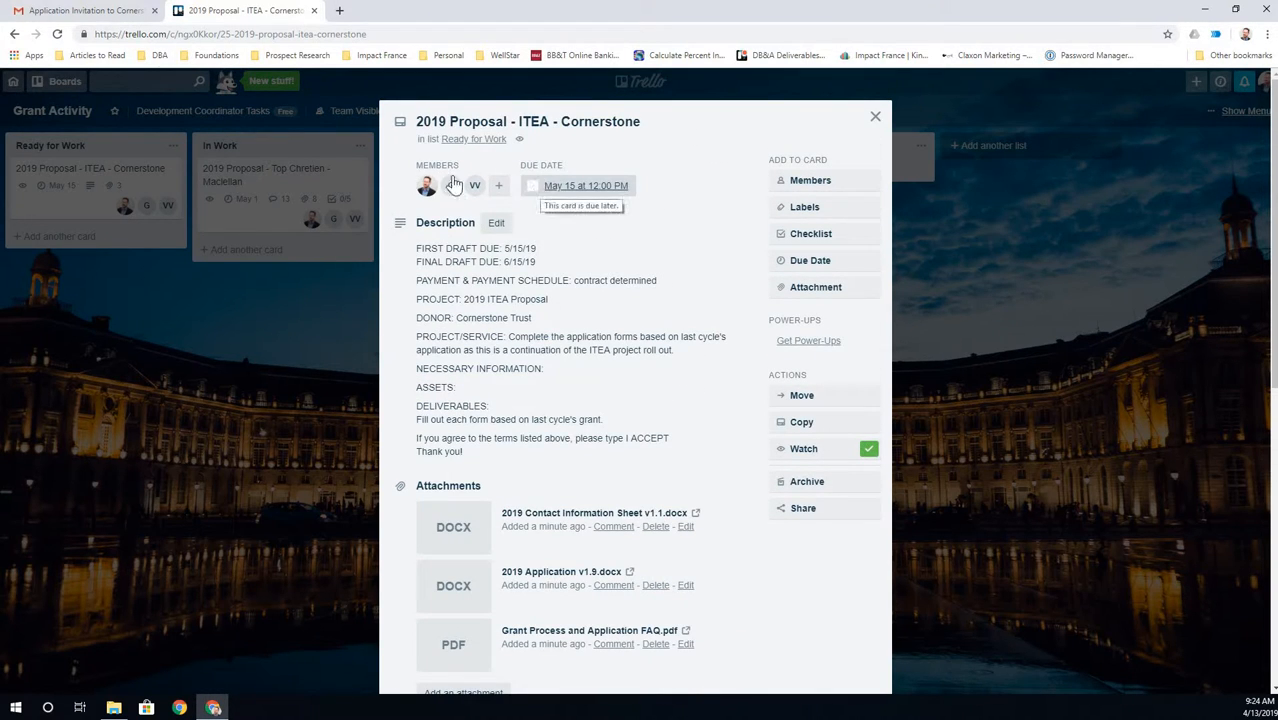
pyautogui.click(873, 120)
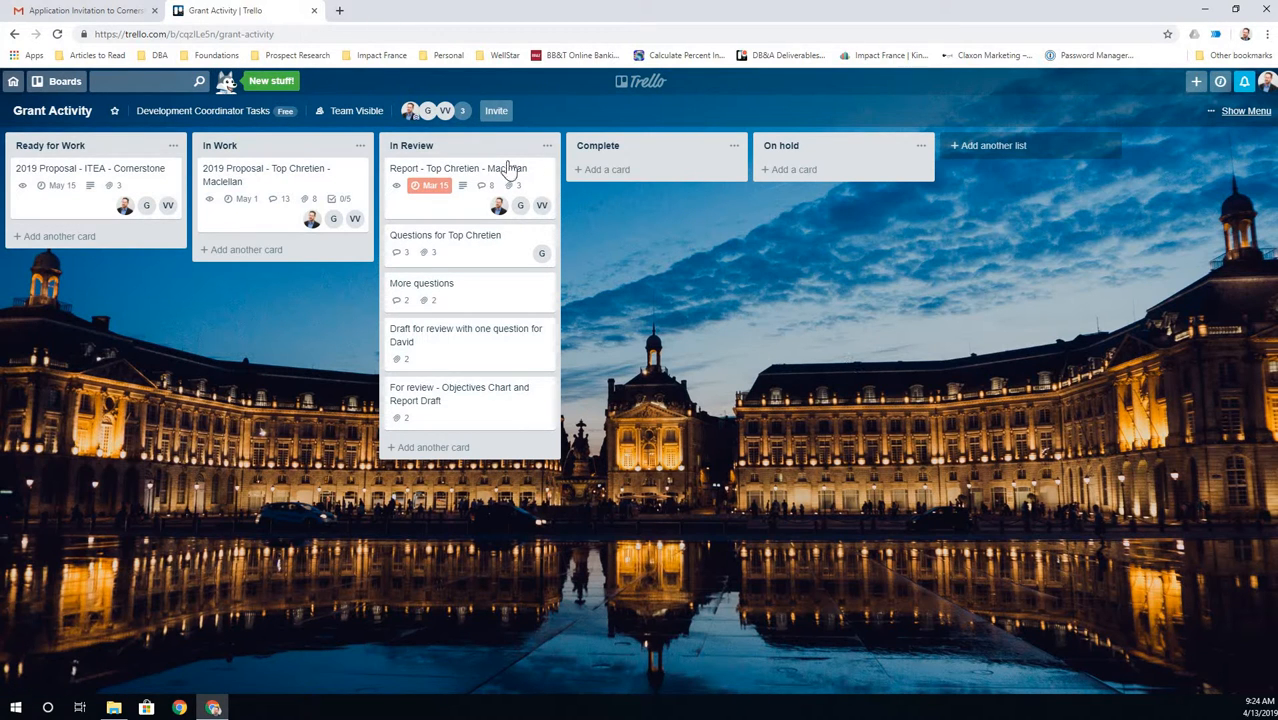
# - Open the ITEA - Cornerstone card and scroll down to its comment area
pyautogui.click(90, 172)
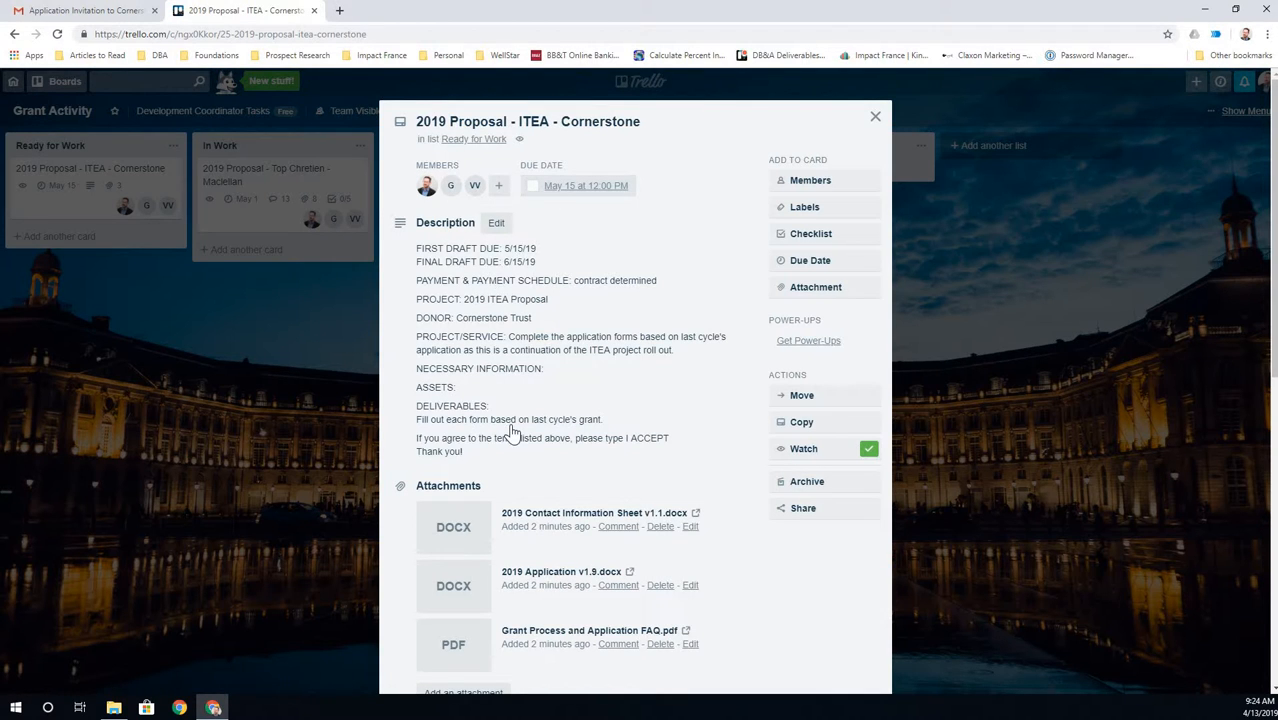
pyautogui.scroll(-1, 510, 430)
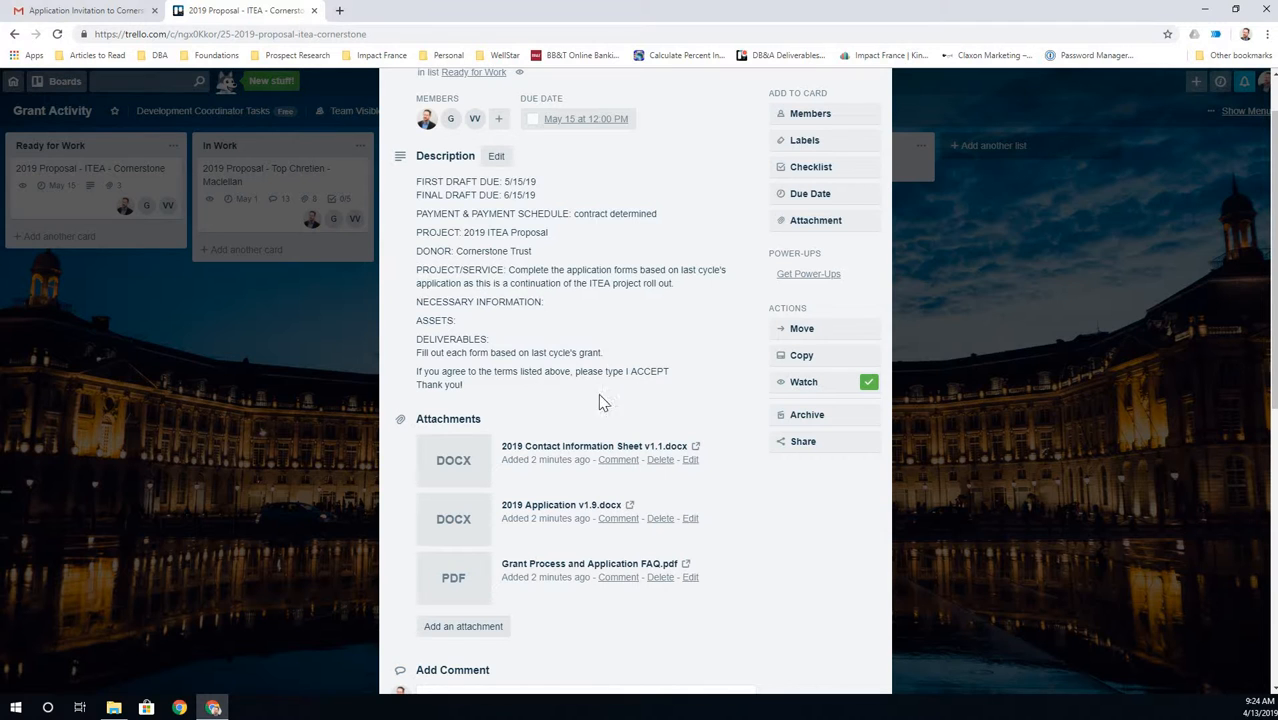
pyautogui.scroll(-1, 502, 446)
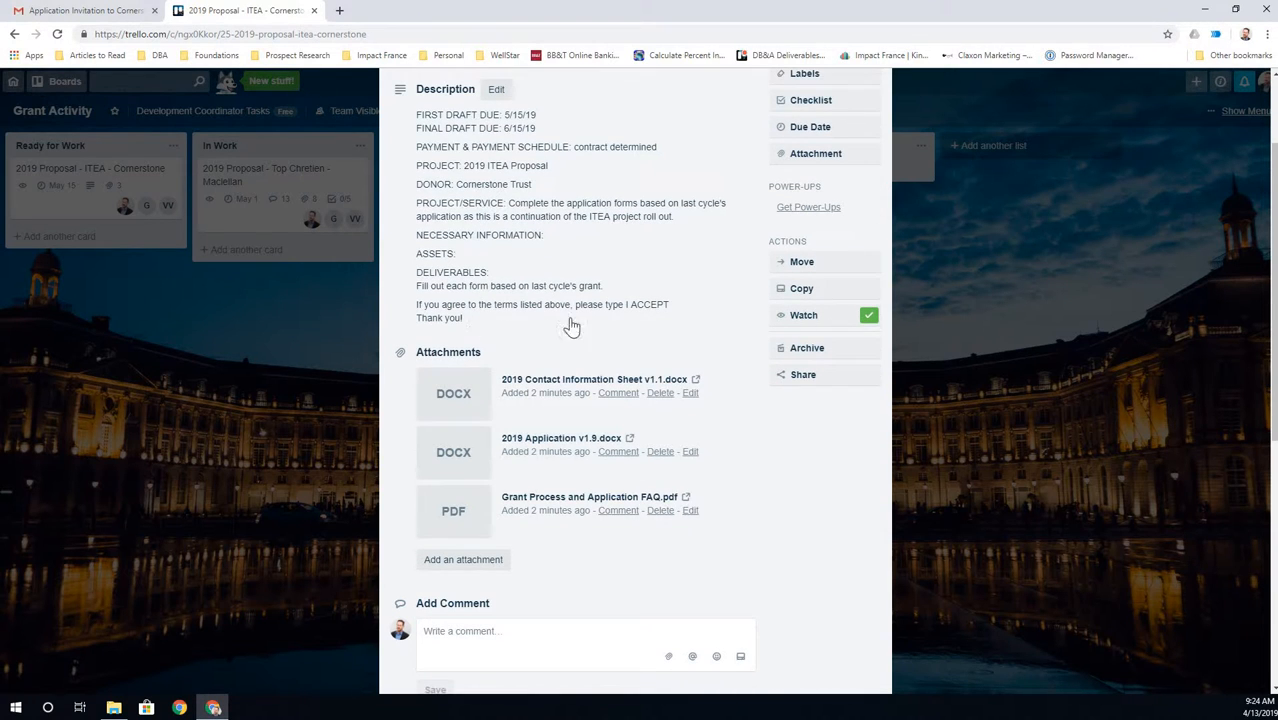
pyautogui.scroll(-1, 577, 343)
pyautogui.scroll(1, 443, 528)
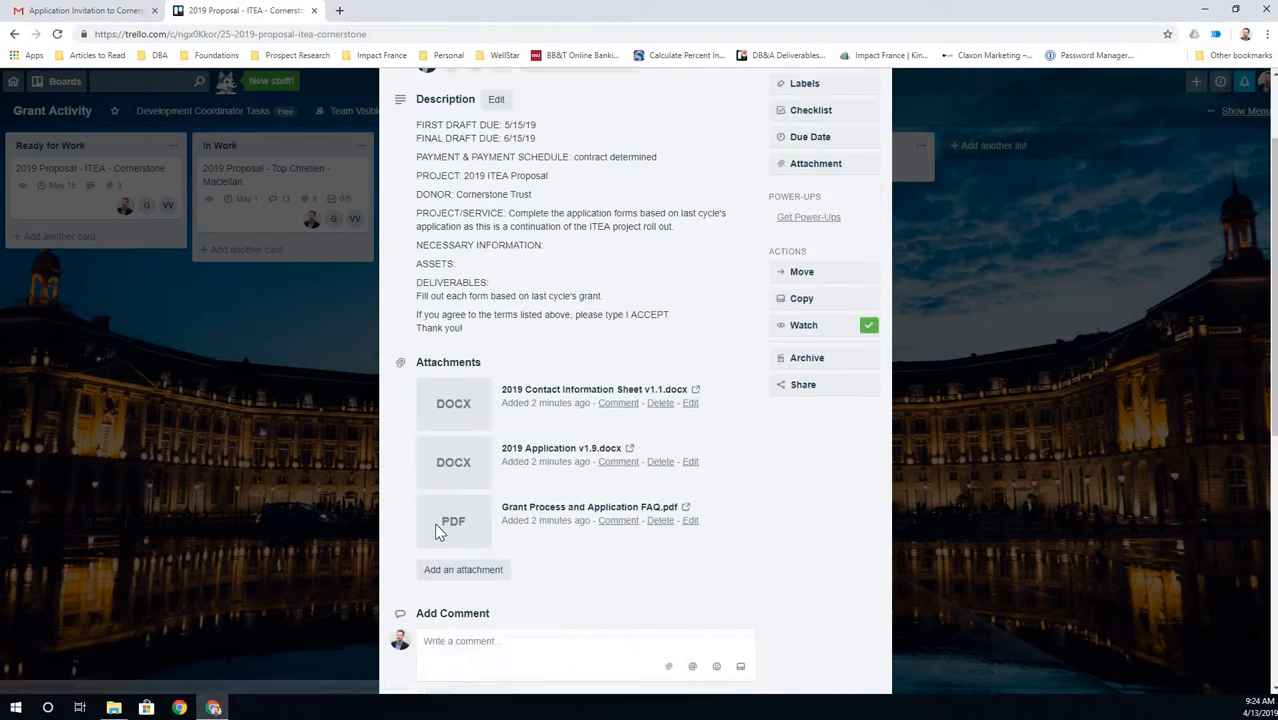
pyautogui.scroll(-3, 467, 444)
# - Post the comment 'I ACCEPT' on the card
pyautogui.click(468, 445)
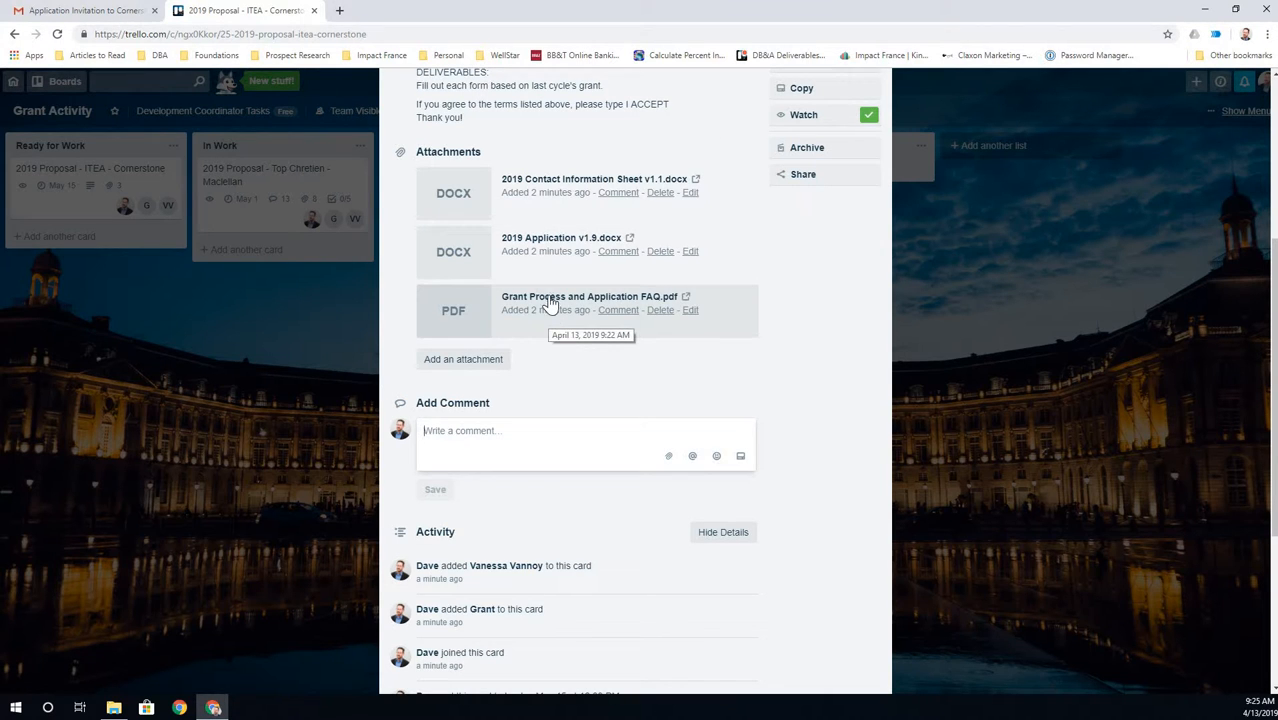
pyautogui.scroll(1, 549, 303)
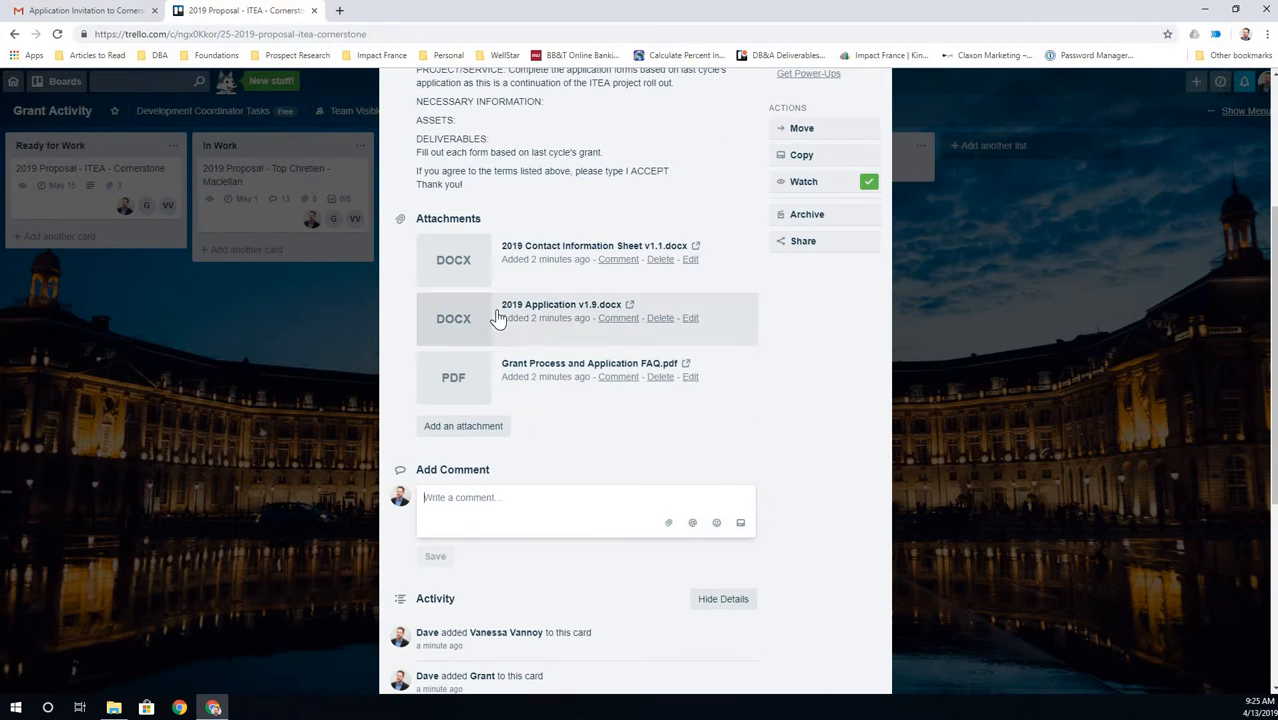
pyautogui.scroll(2, 498, 317)
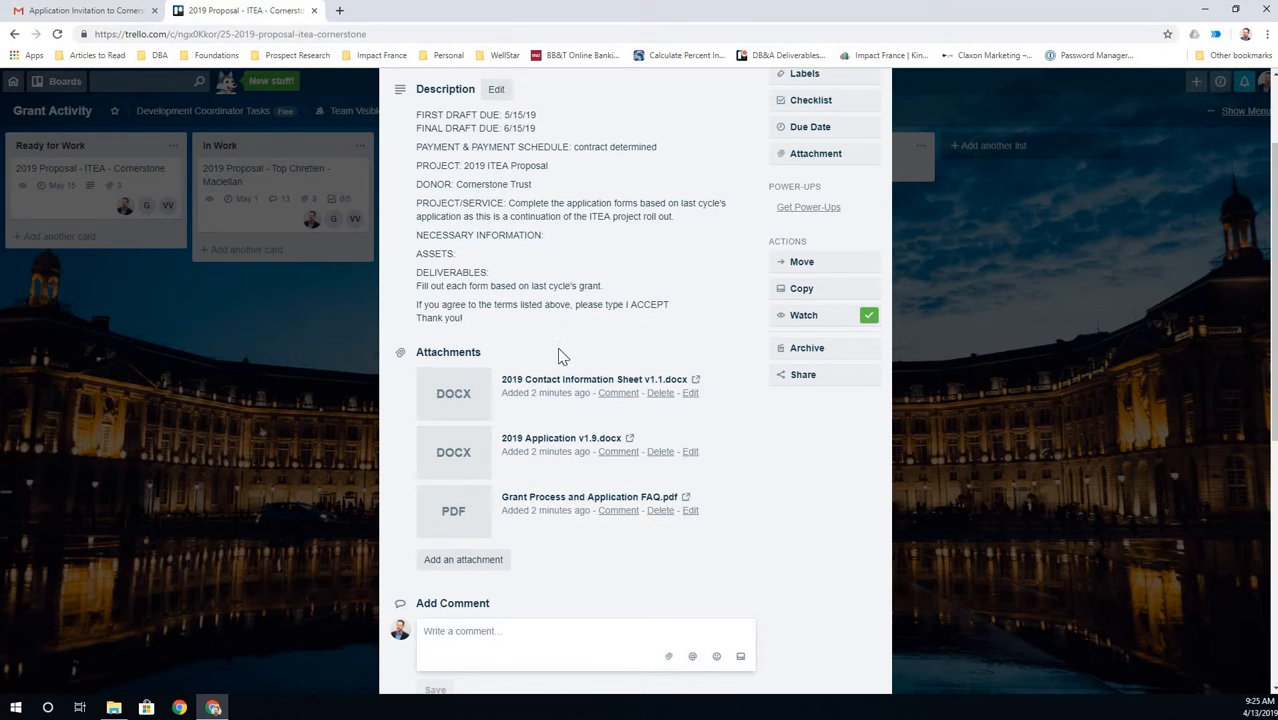
pyautogui.scroll(-2, 498, 515)
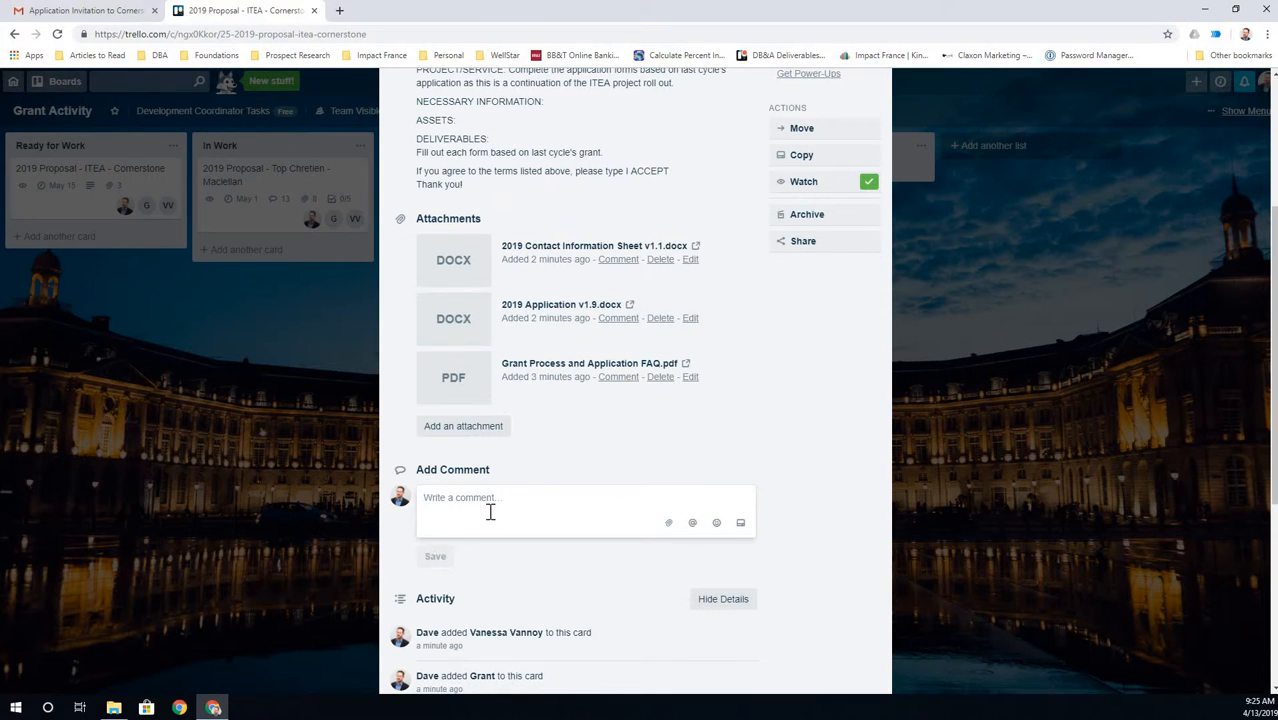
pyautogui.click(490, 512)
pyautogui.write('I ACCEPT')
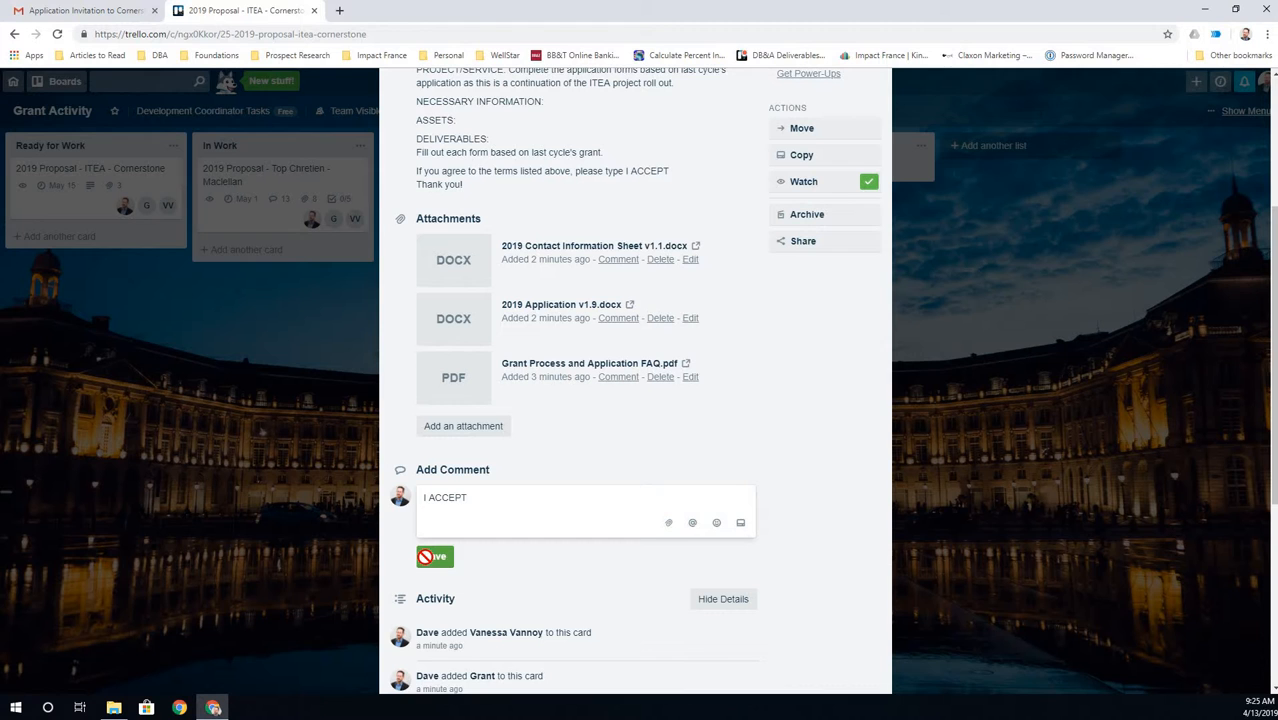
pyautogui.click(432, 556)
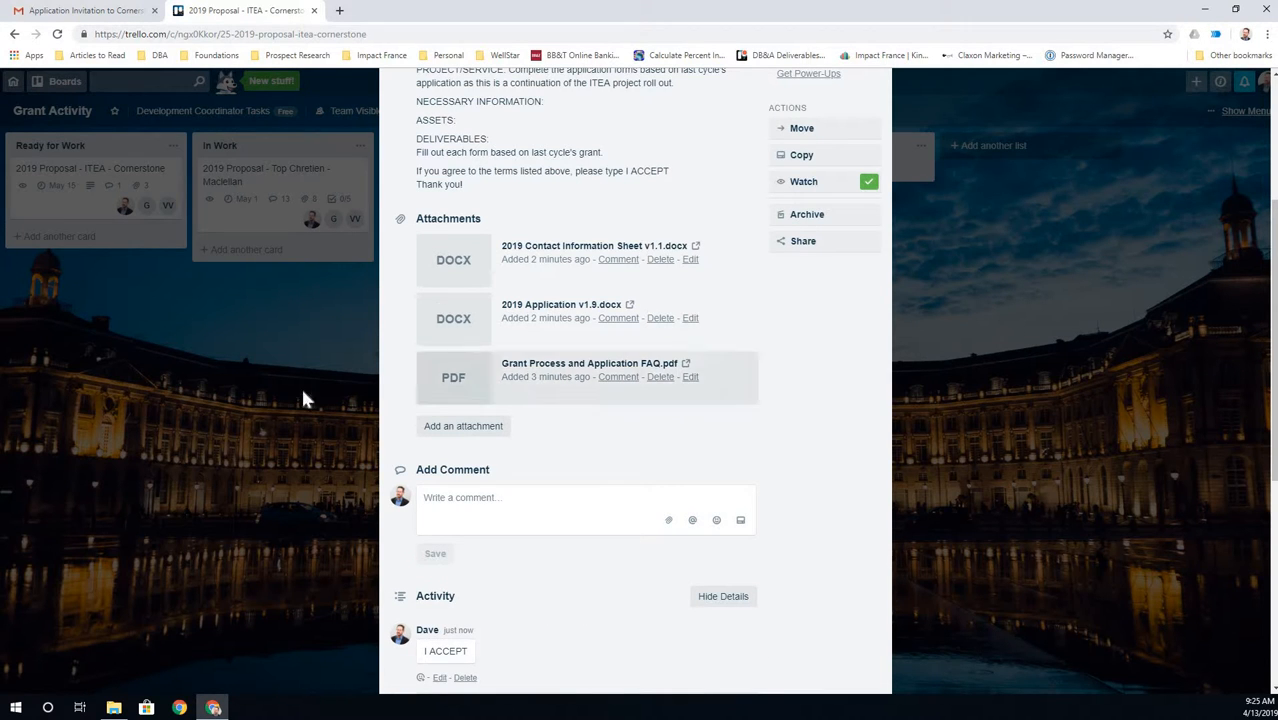
# - Close the card and move ITEA - Cornerstone from Ready for Work into In Work
pyautogui.click(89, 278)
pyautogui.moveTo(127, 174); pyautogui.dragTo(245, 250)
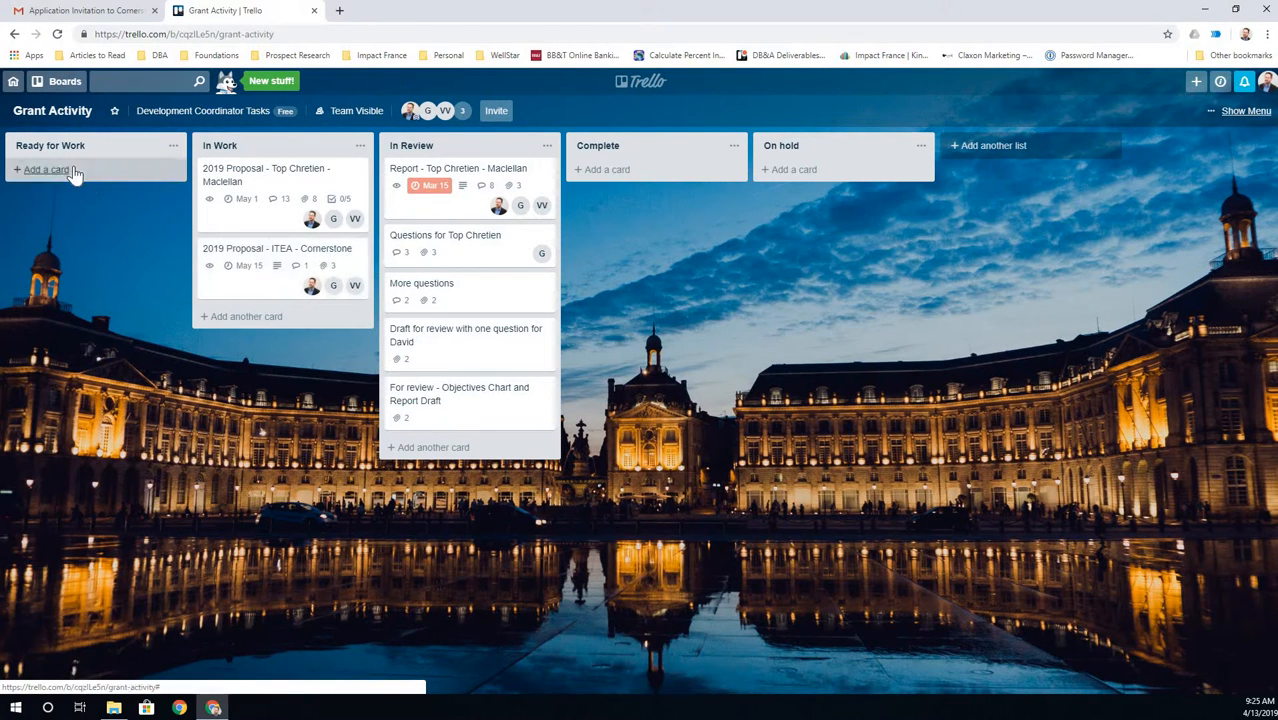
pyautogui.click(243, 186)
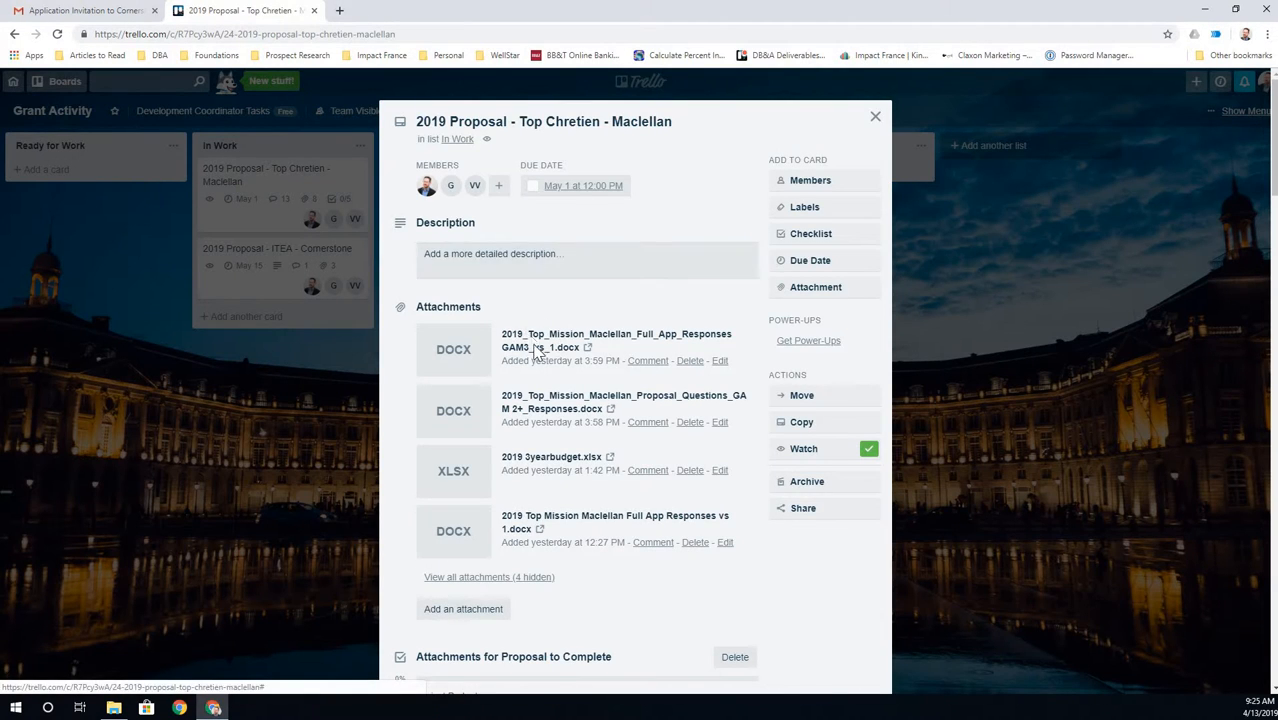
pyautogui.scroll(-3, 537, 352)
pyautogui.scroll(-3, 540, 336)
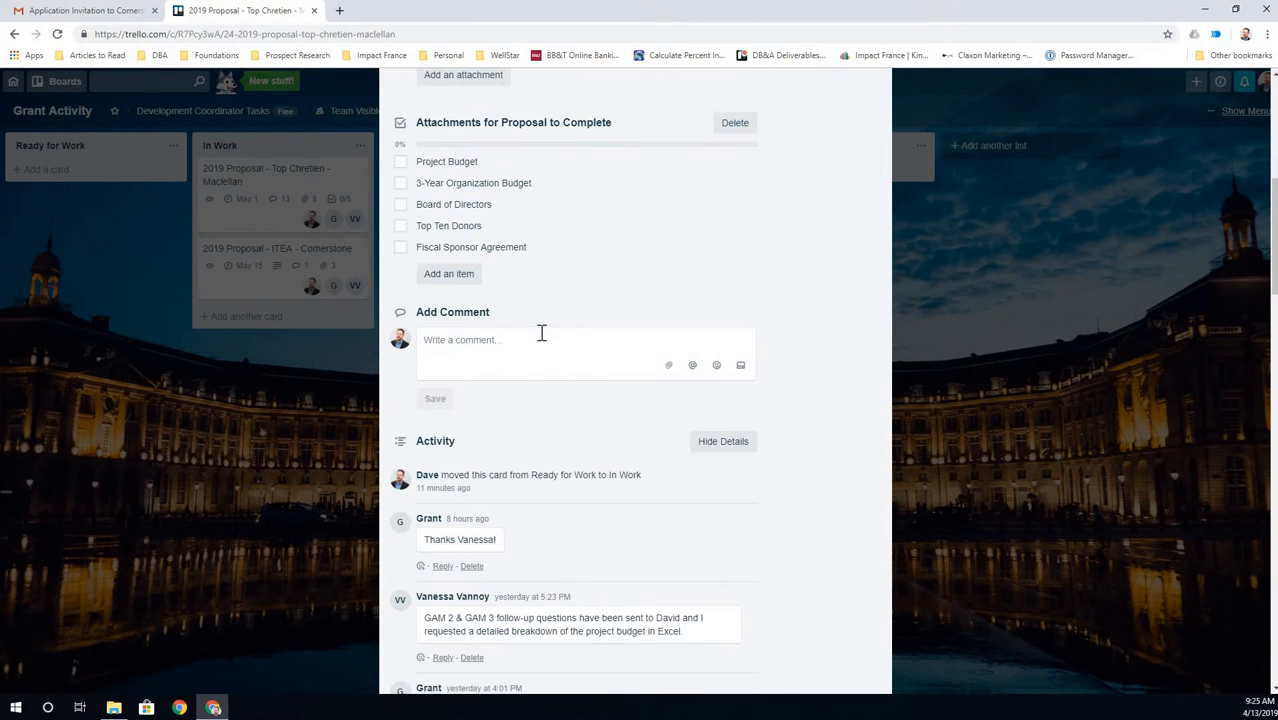
pyautogui.scroll(-5, 540, 333)
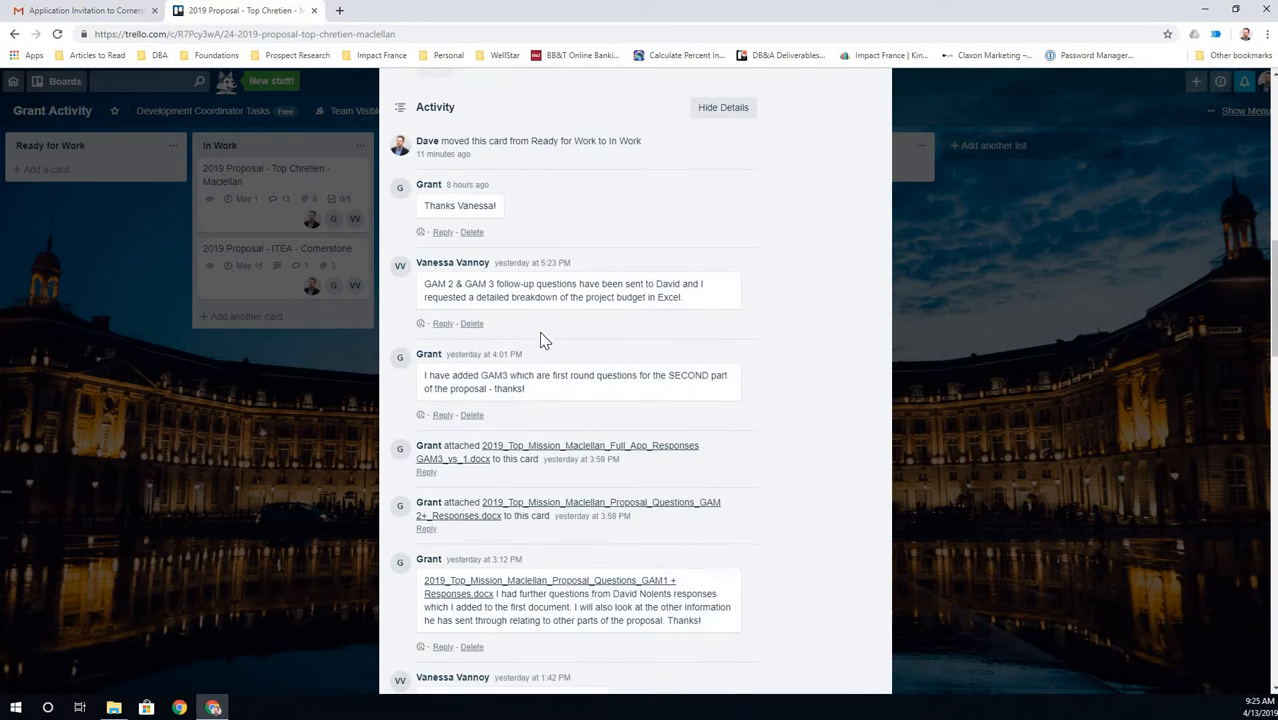
pyautogui.scroll(2, 539, 331)
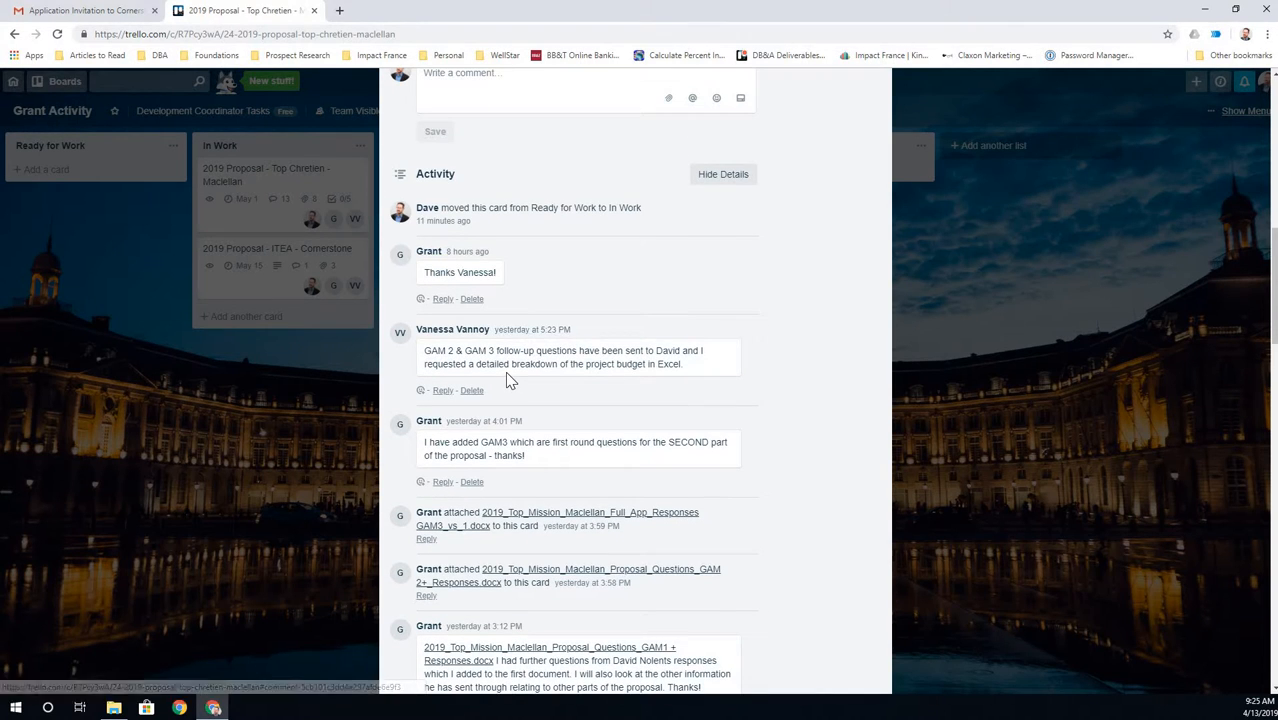
pyautogui.scroll(-1, 507, 373)
pyautogui.scroll(-6, 507, 373)
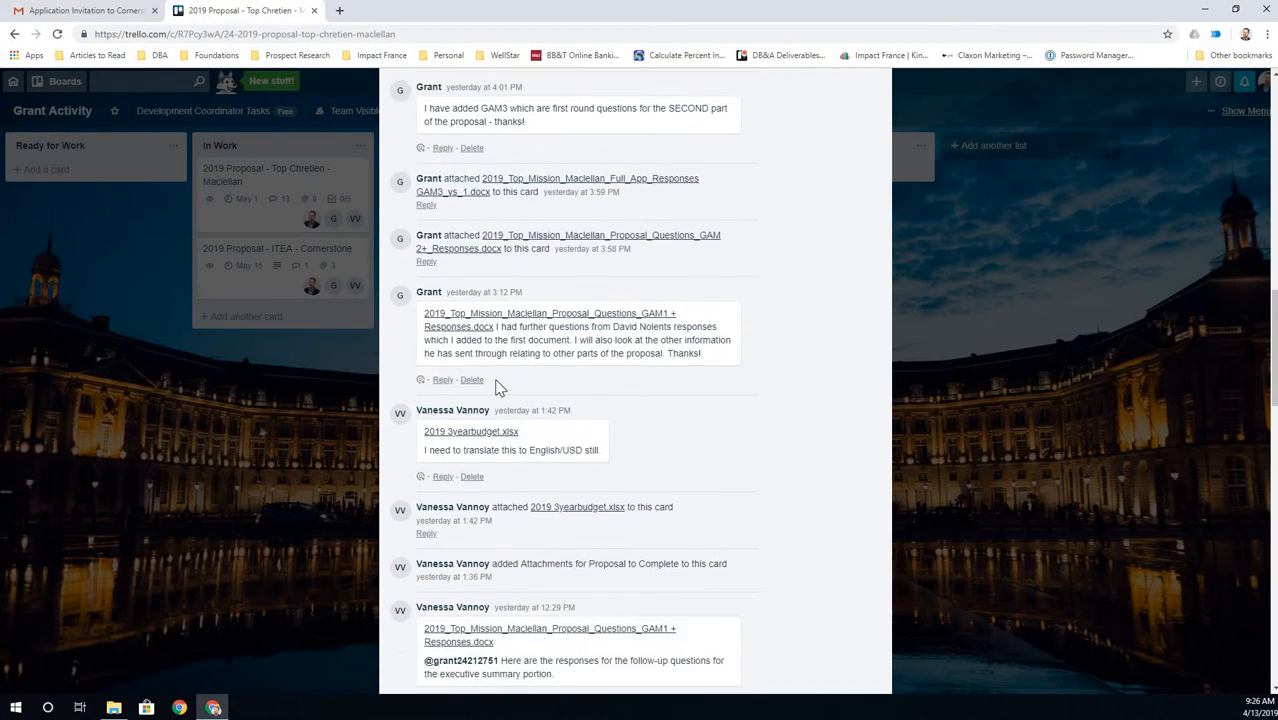
pyautogui.scroll(15, 507, 373)
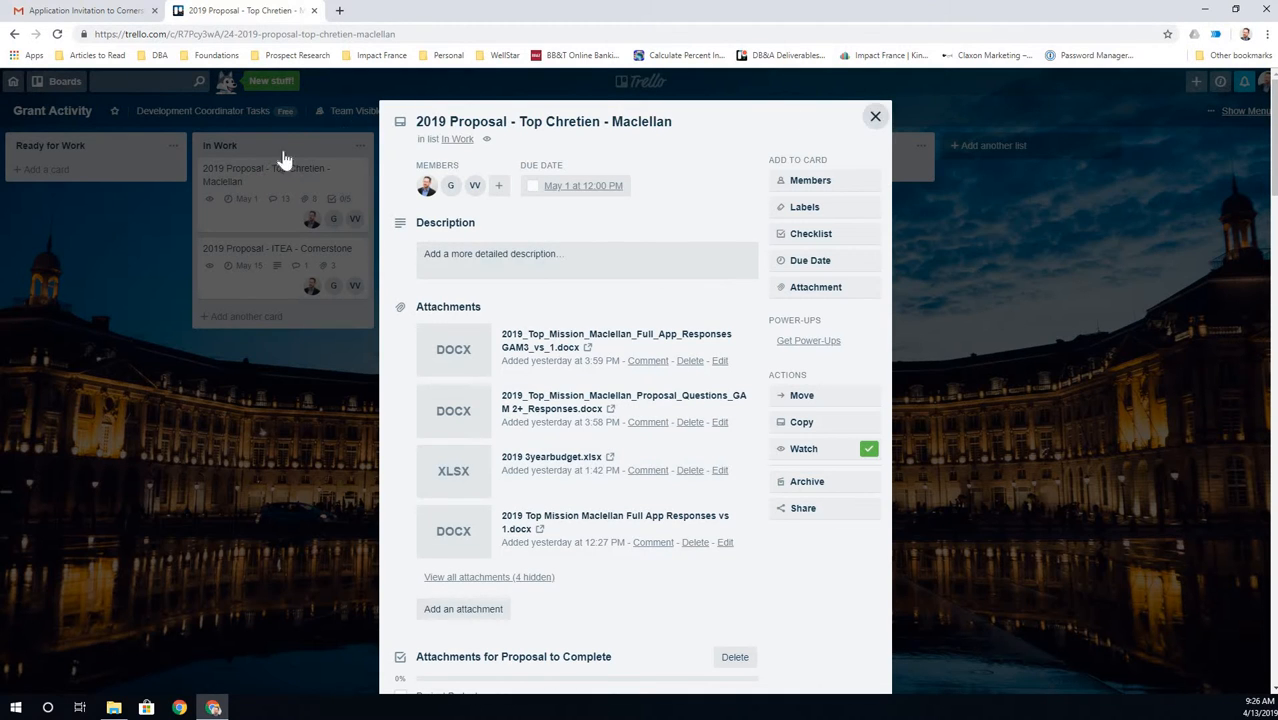
pyautogui.click(252, 183)
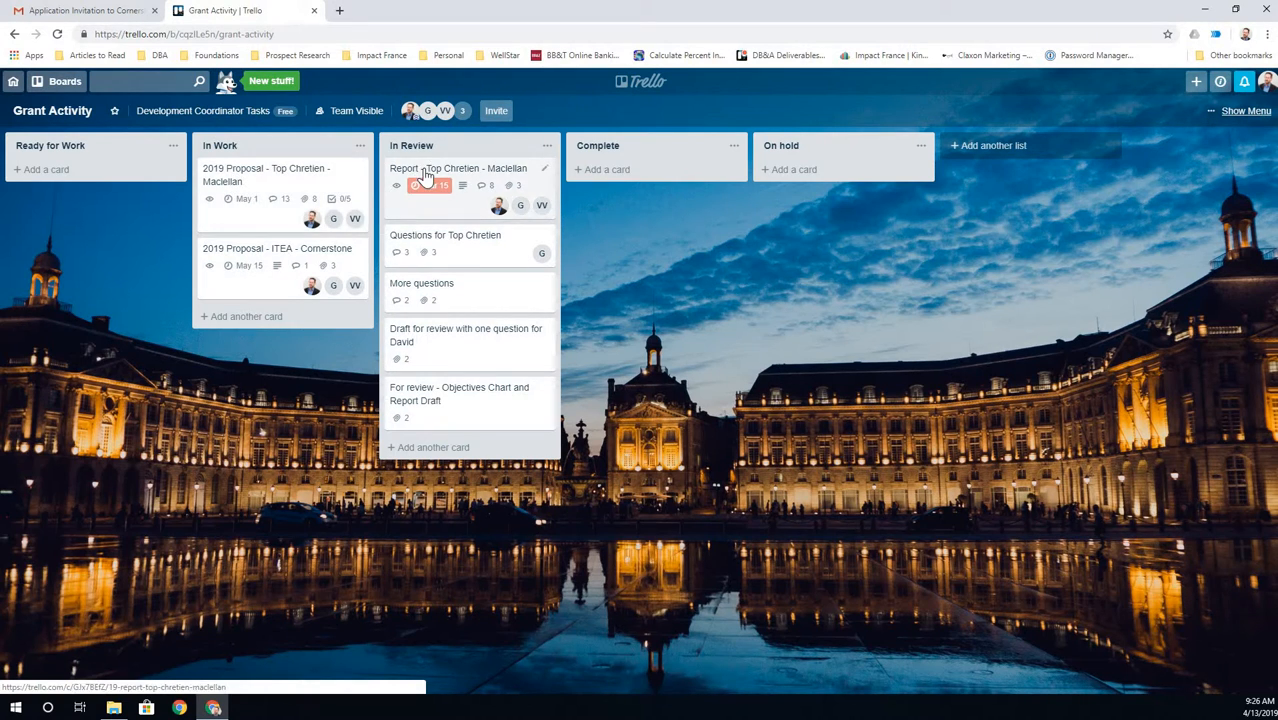
# - Mark the Report - Top Chretien - Maclellan card's due date complete
pyautogui.click(545, 187)
pyautogui.click(533, 187)
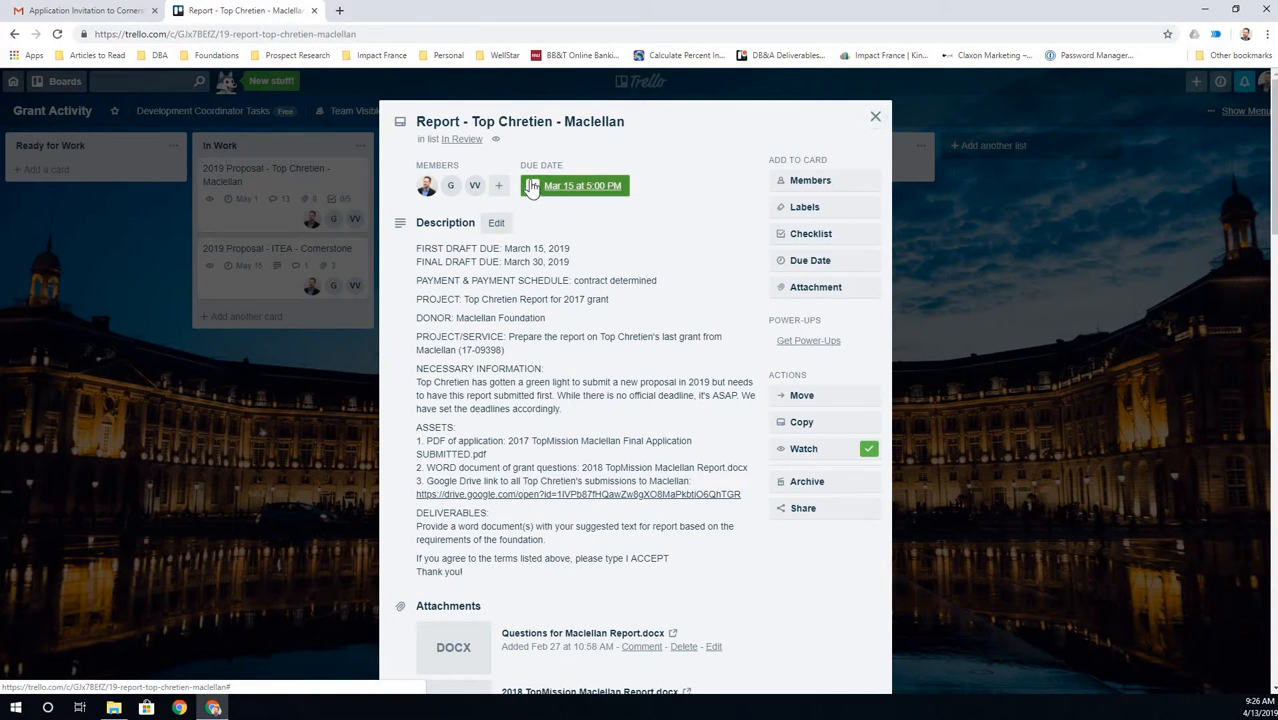
pyautogui.click(875, 119)
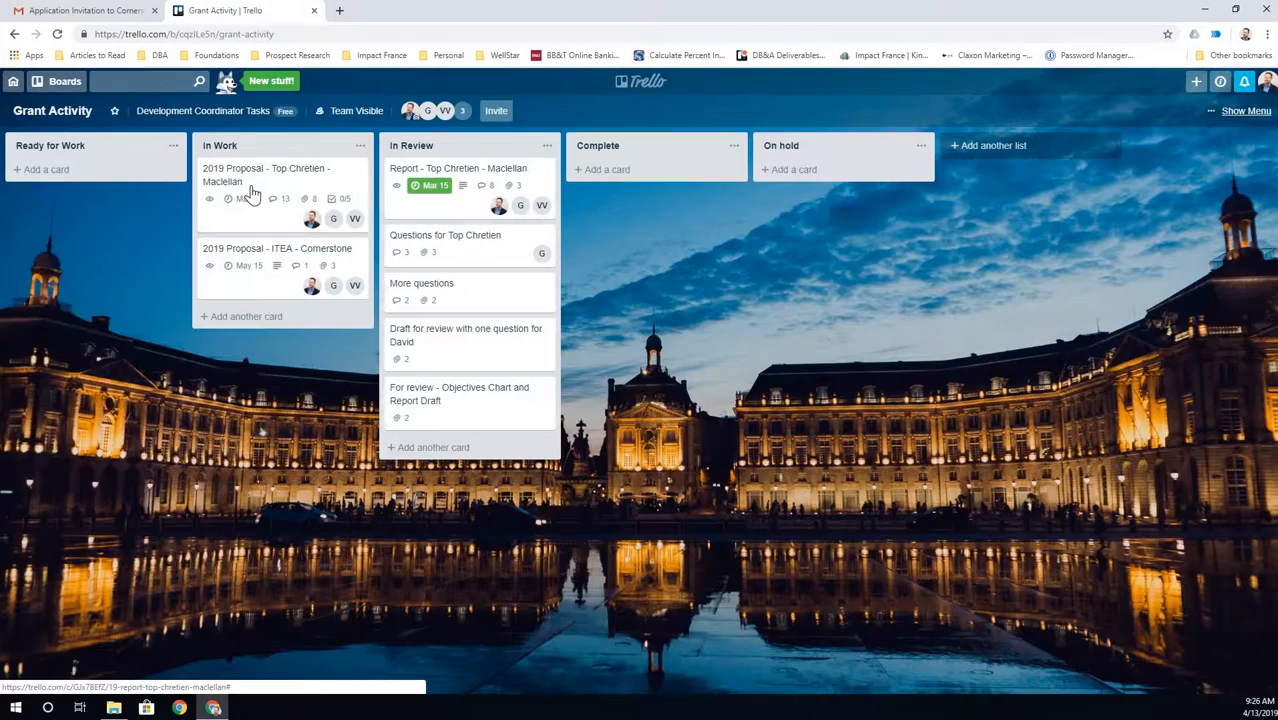
# - Mark the ITEA - Cornerstone card's May 15 due date complete
pyautogui.click(258, 187)
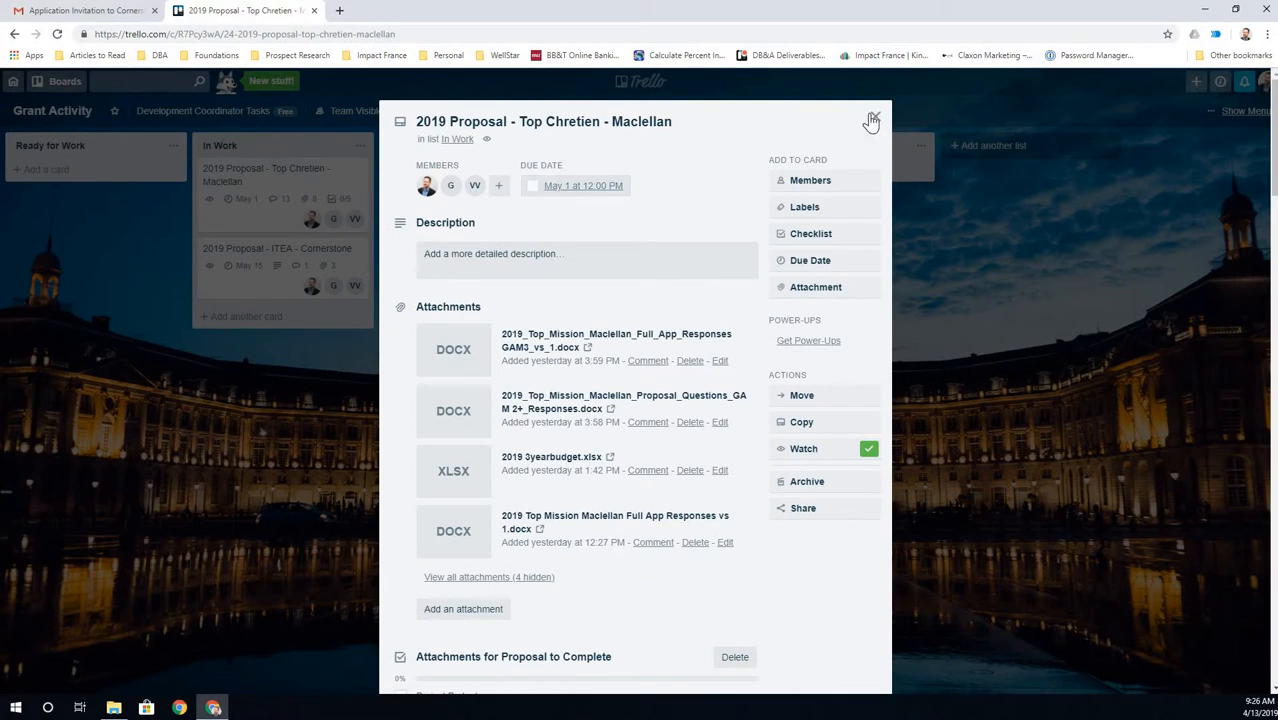
pyautogui.click(142, 235)
pyautogui.click(214, 258)
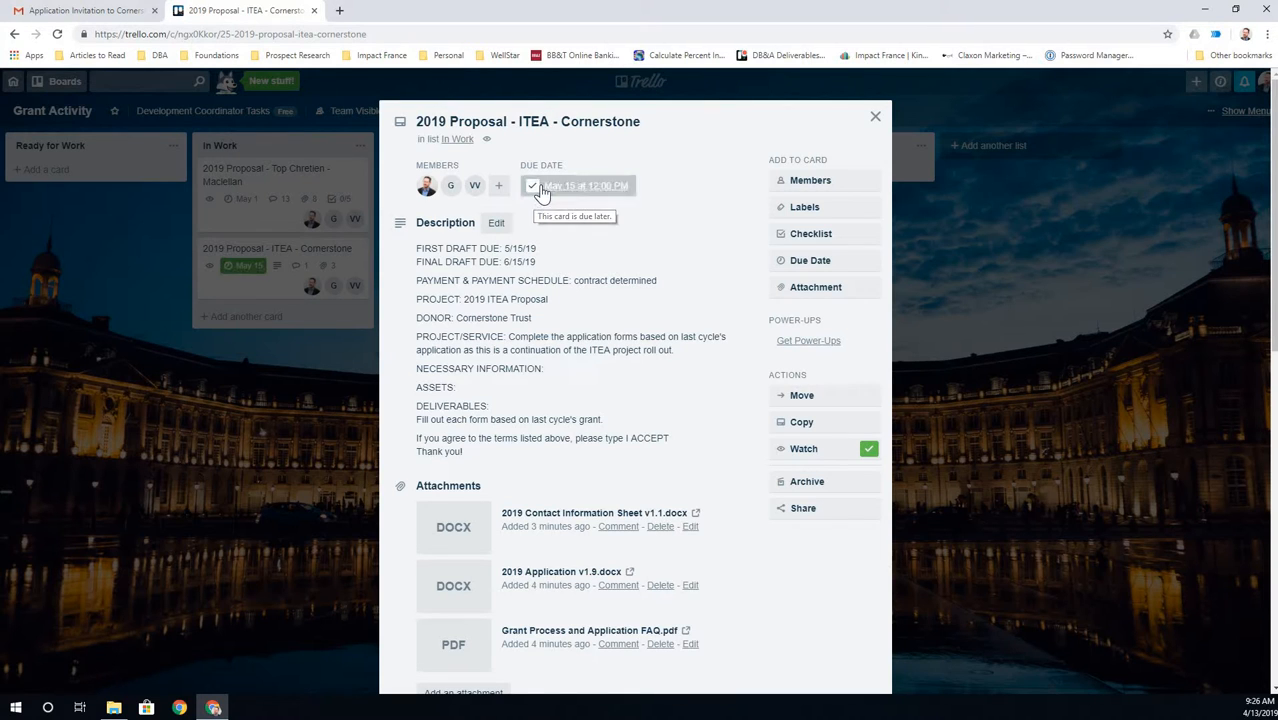
pyautogui.click(532, 187)
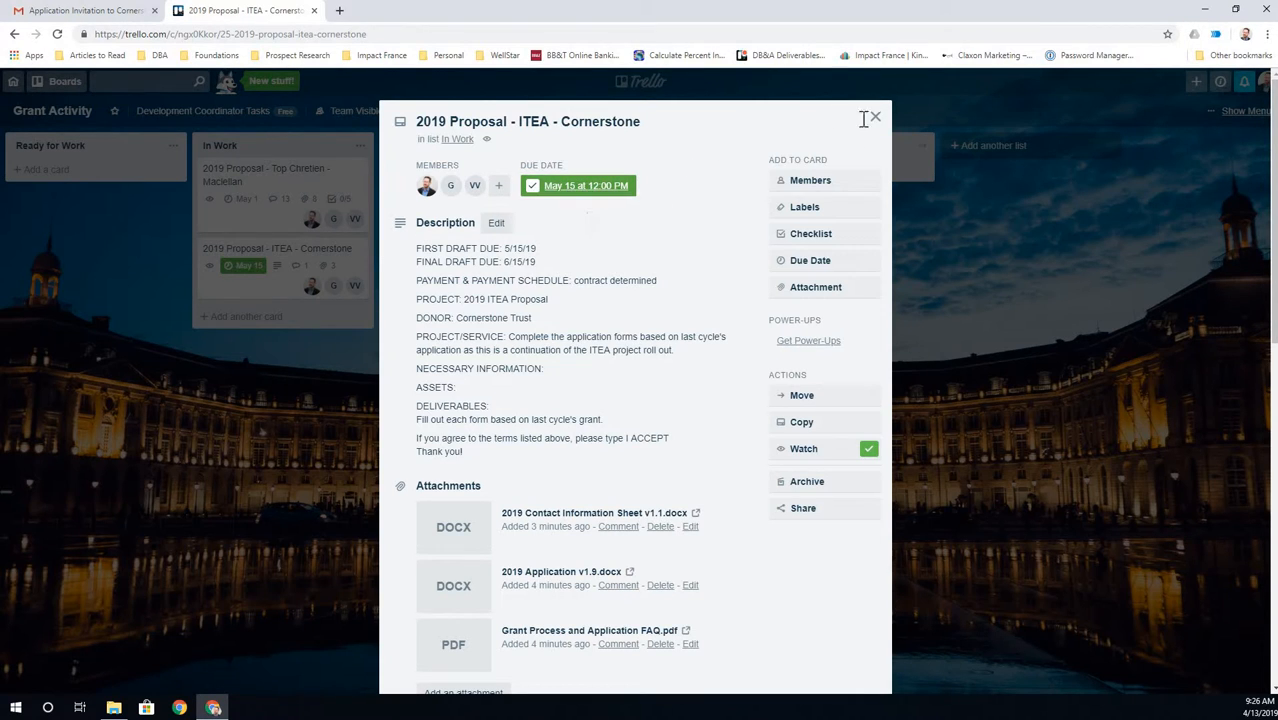
pyautogui.click(238, 256)
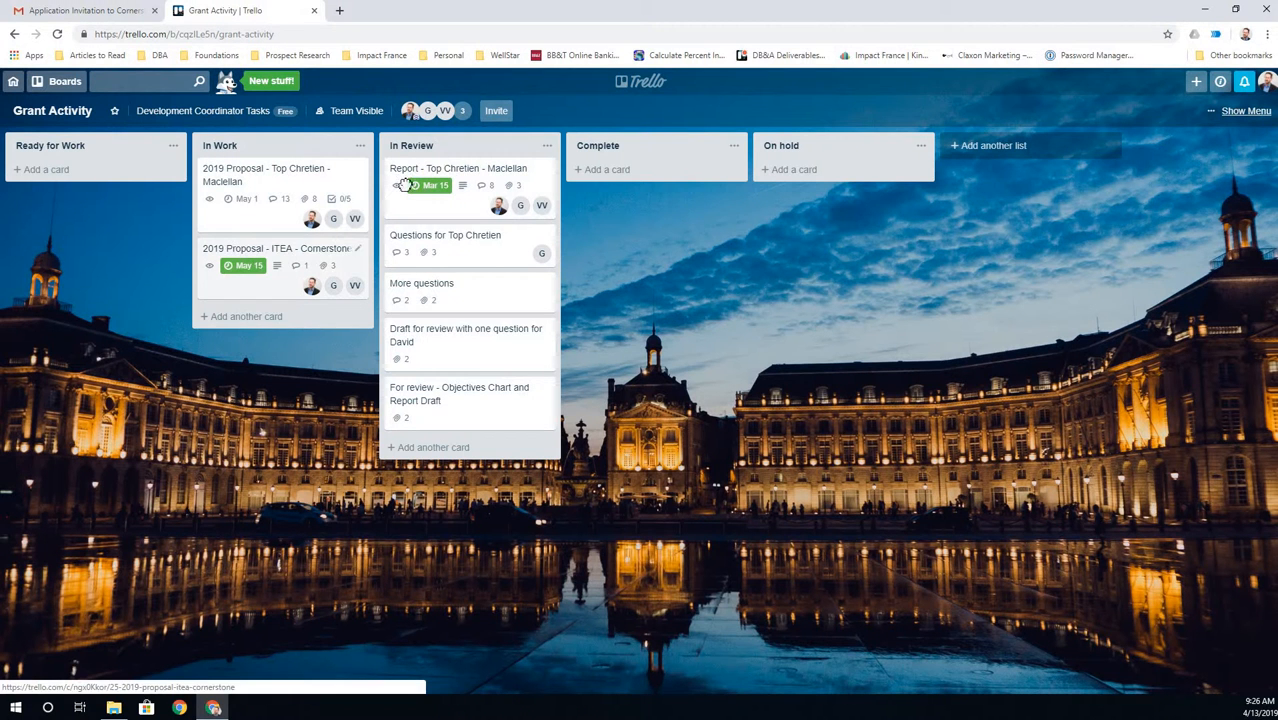
# - Drag the ITEA - Cornerstone card toward In Review, then view and close the Report card
pyautogui.moveTo(275, 250); pyautogui.dragTo(449, 167)
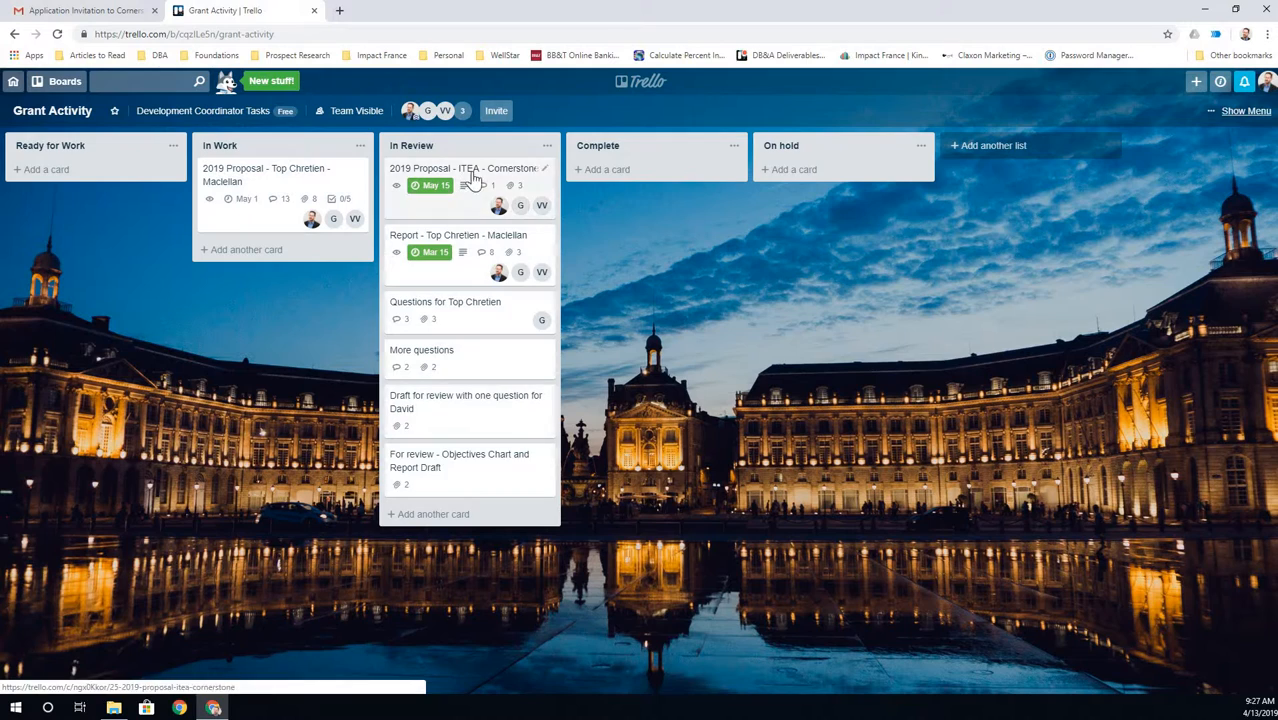
pyautogui.click(448, 243)
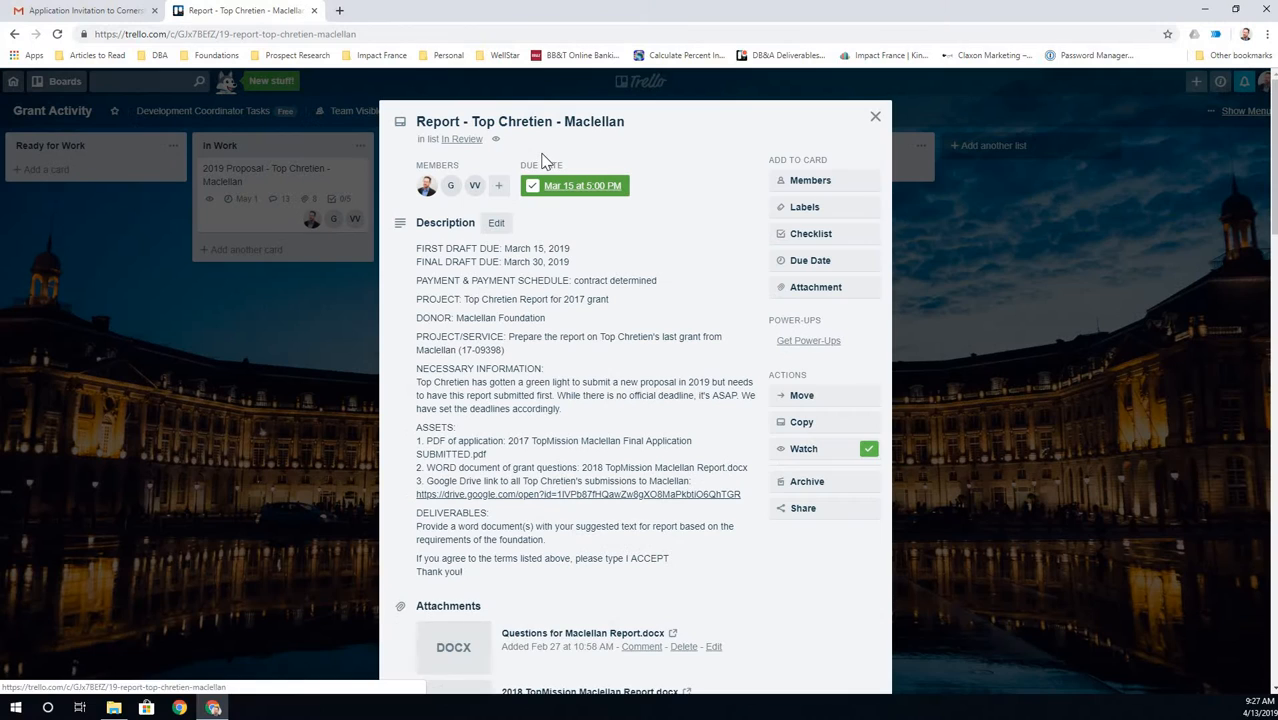
pyautogui.click(874, 119)
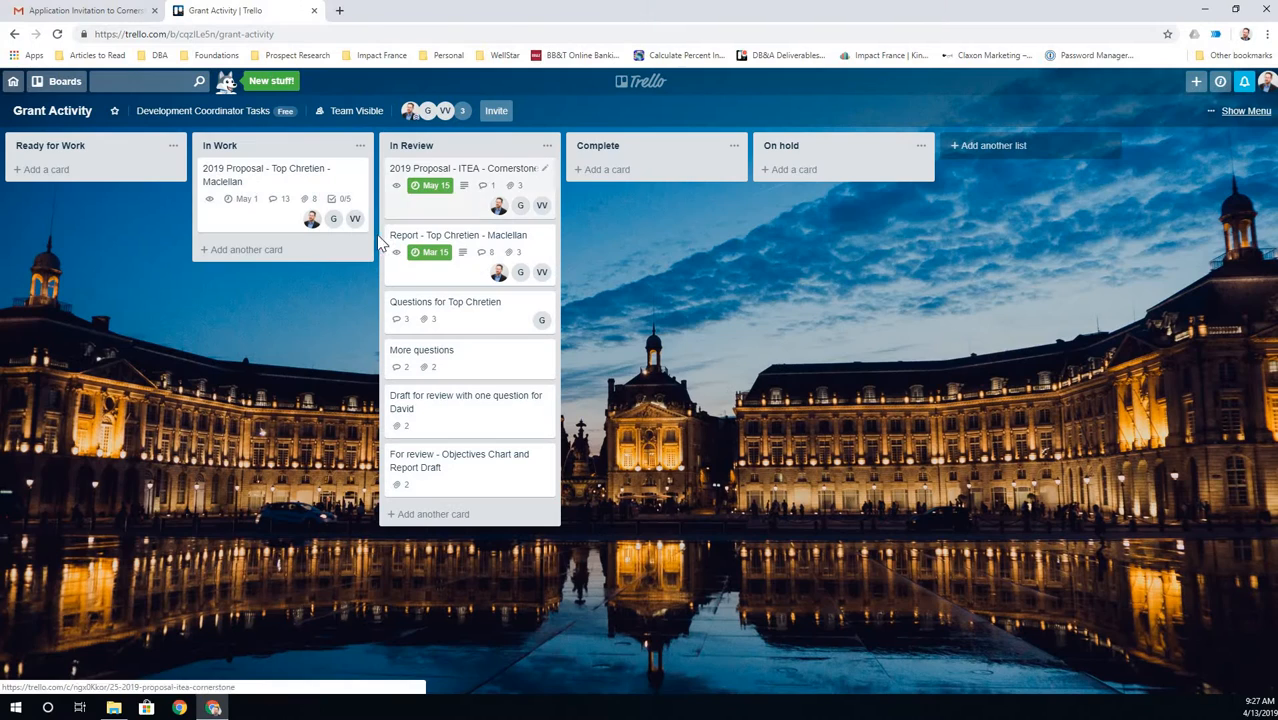
# - Move the Report - Top Chretien - Maclellan card to Complete, then back into In Review
pyautogui.moveTo(617, 163); pyautogui.dragTo(640, 175)
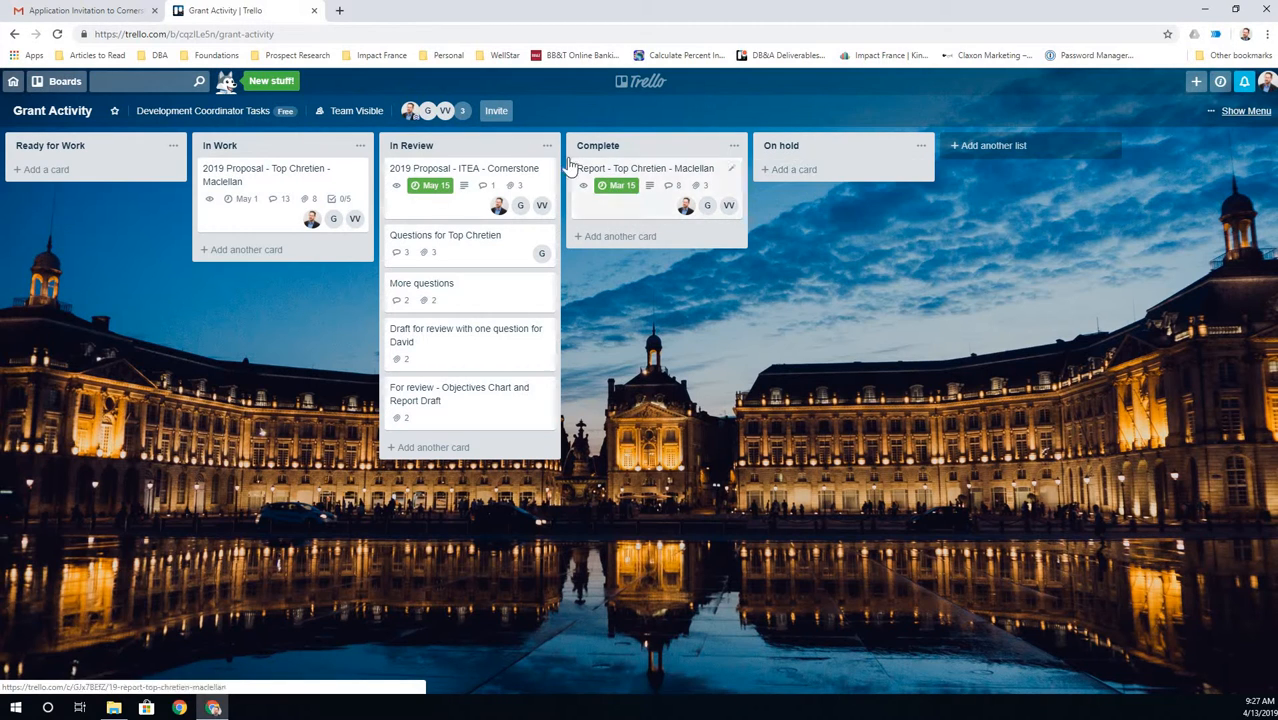
pyautogui.moveTo(606, 176); pyautogui.dragTo(240, 255)
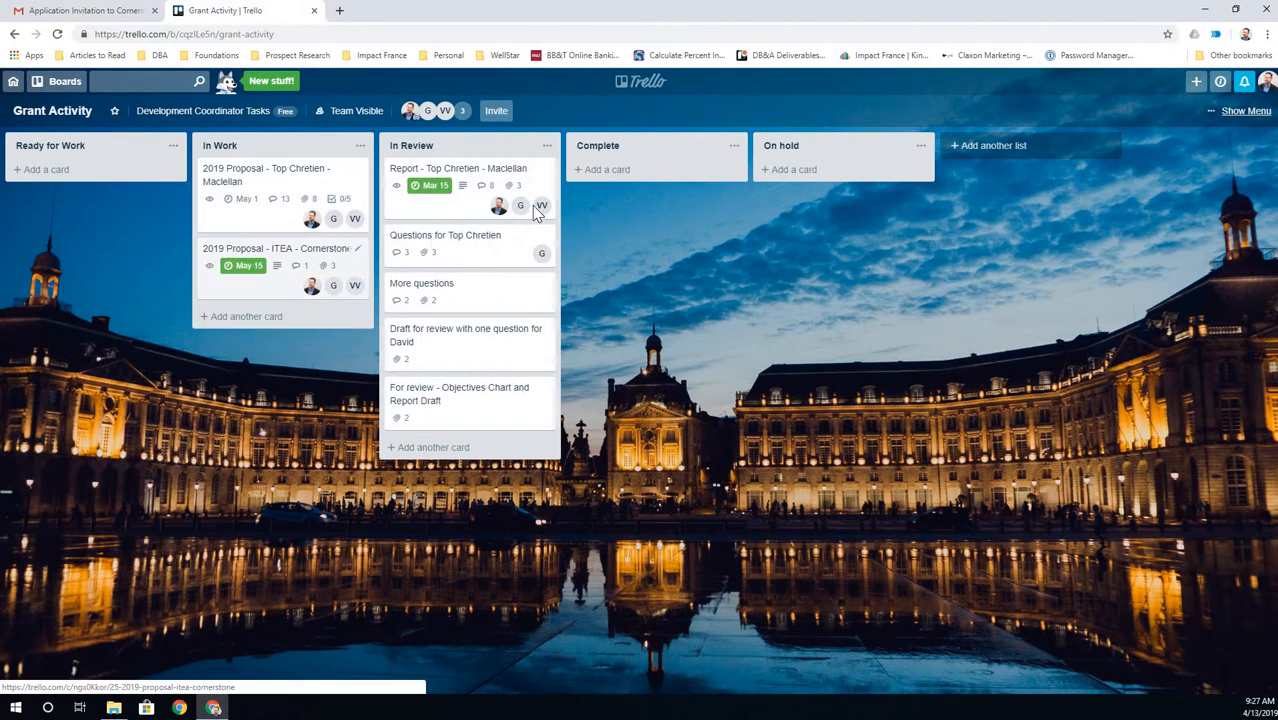
# - Delete the I ACCEPT comment from the ITEA - Cornerstone card
pyautogui.click(240, 255)
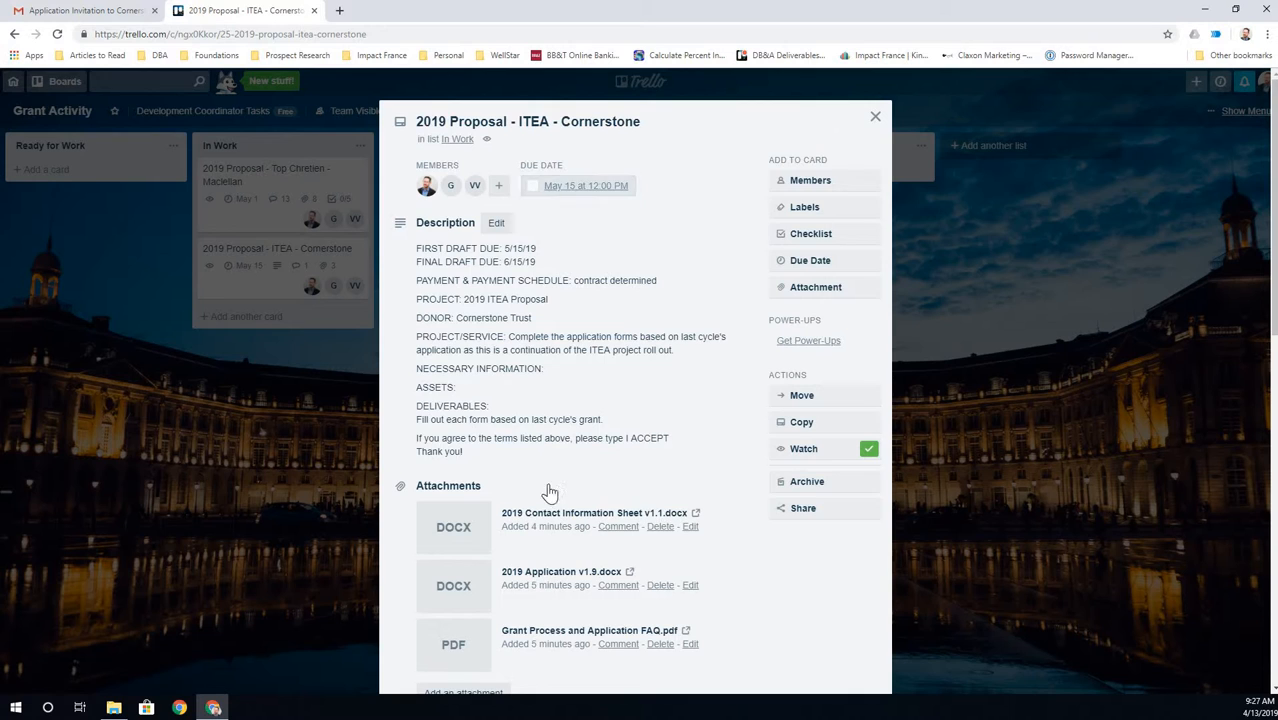
pyautogui.scroll(-3, 430, 520)
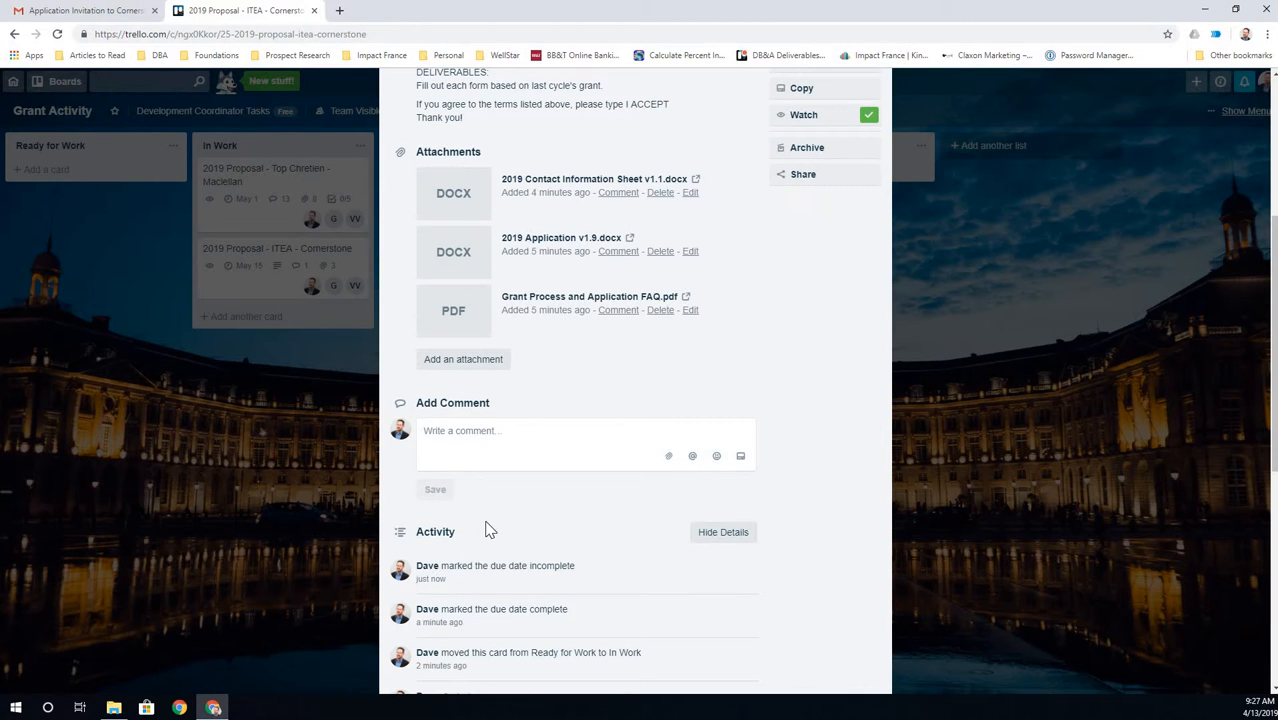
pyautogui.scroll(-1, 487, 522)
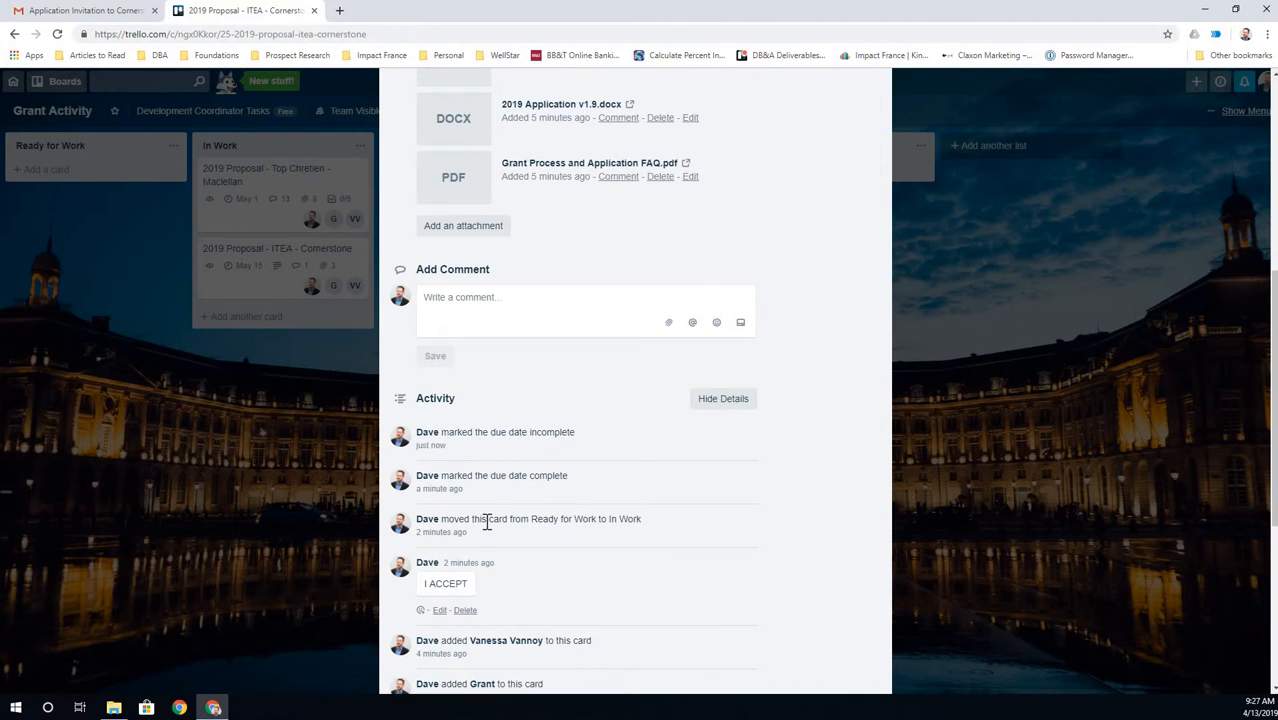
pyautogui.click(466, 611)
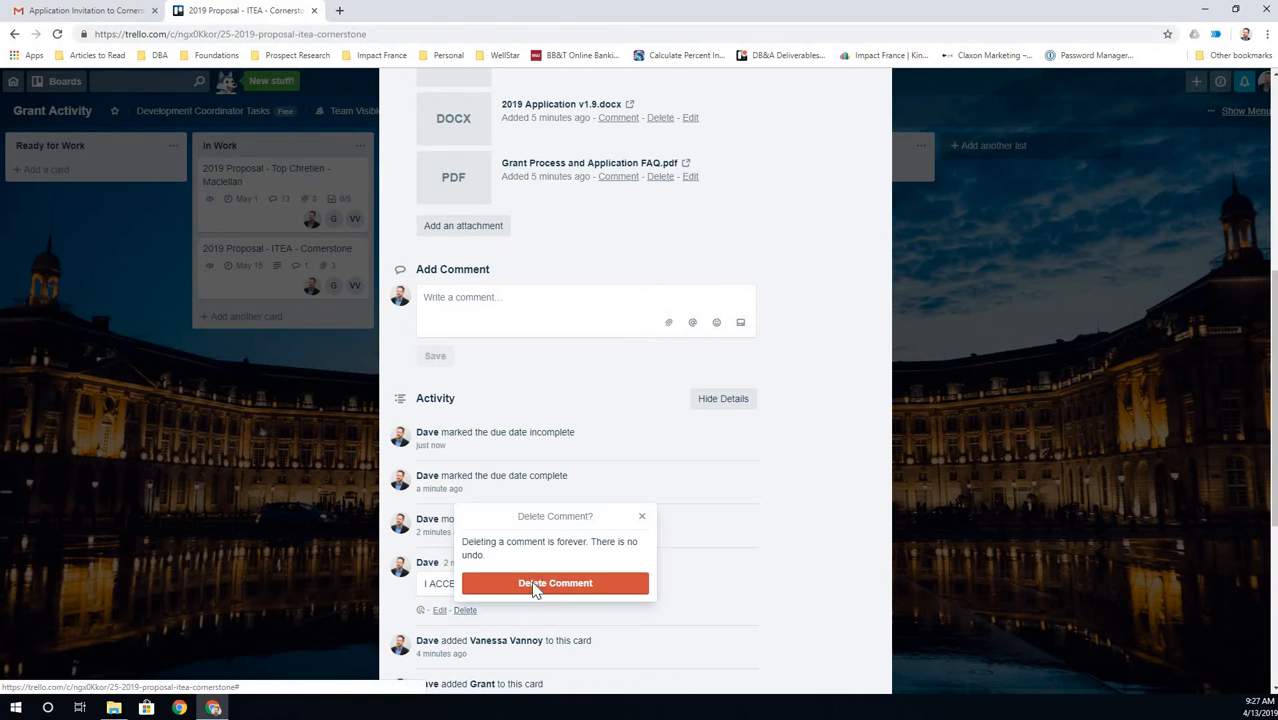
pyautogui.click(536, 584)
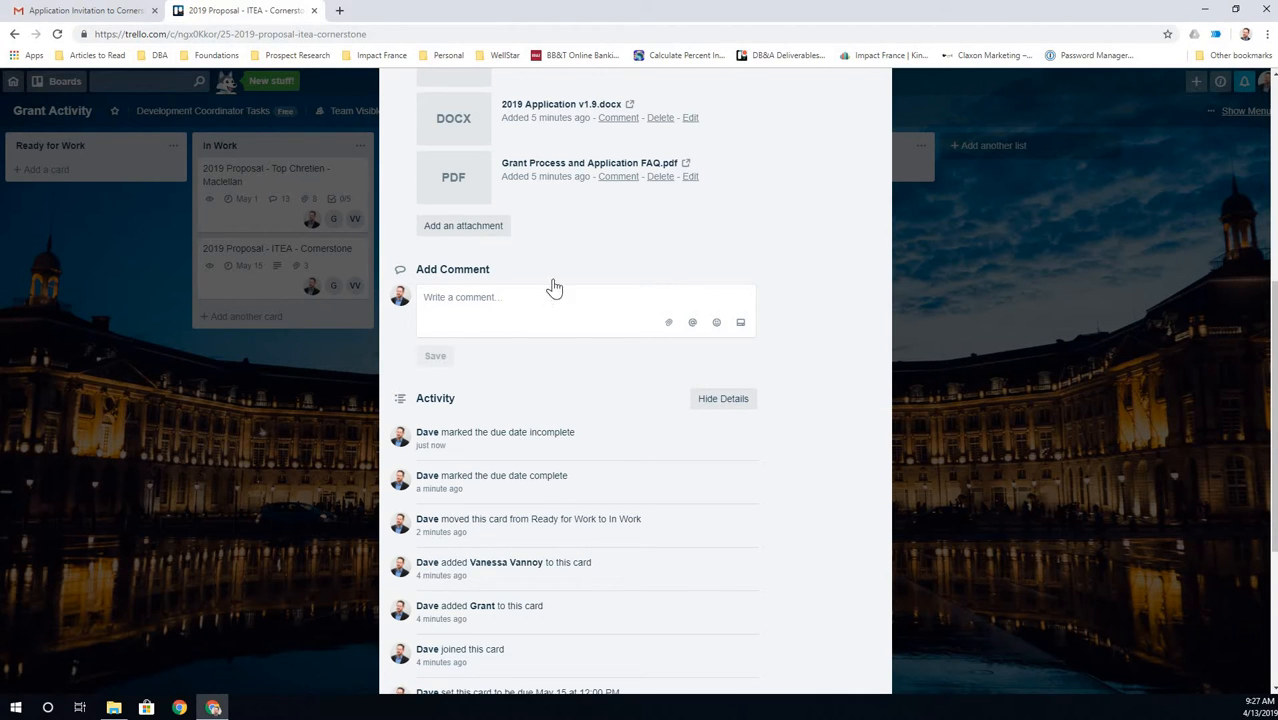
# - Close the card and move it back into the Ready for Work list
pyautogui.scroll(2, 616, 431)
pyautogui.scroll(3, 870, 120)
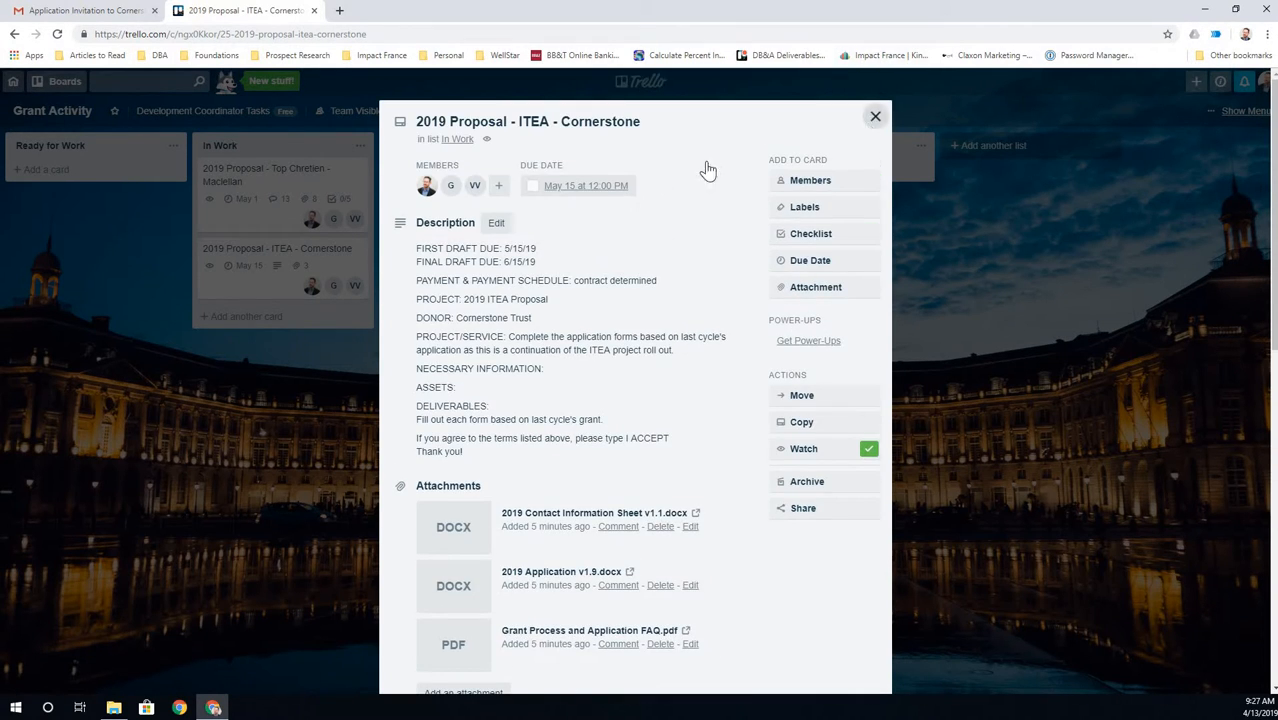
pyautogui.click(250, 265)
pyautogui.moveTo(228, 260); pyautogui.dragTo(92, 183)
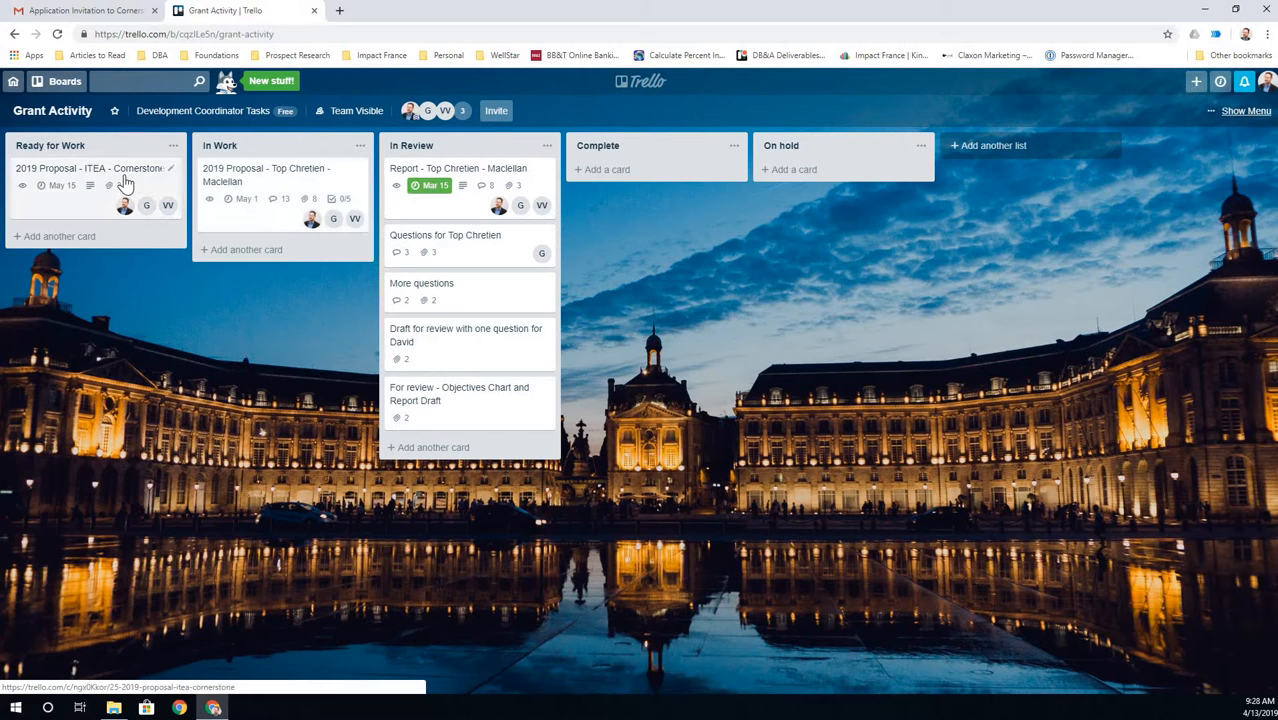
pyautogui.click(248, 190)
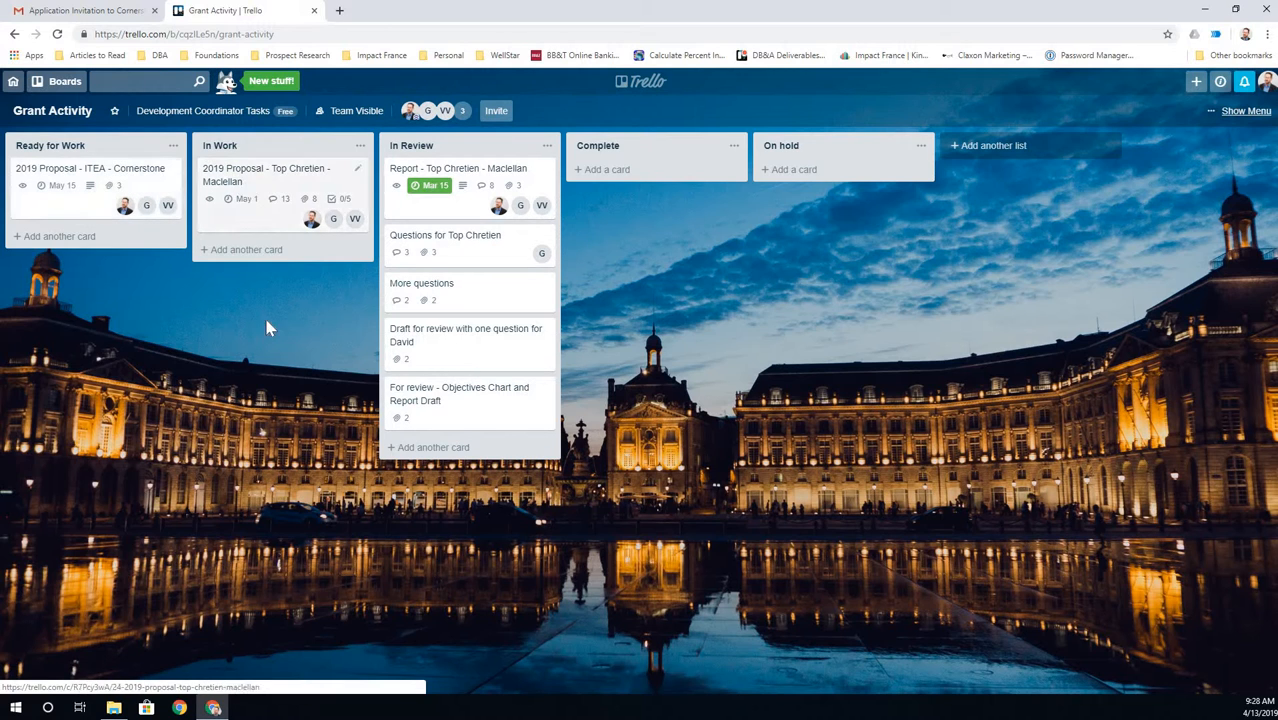
pyautogui.scroll(-3, 451, 181)
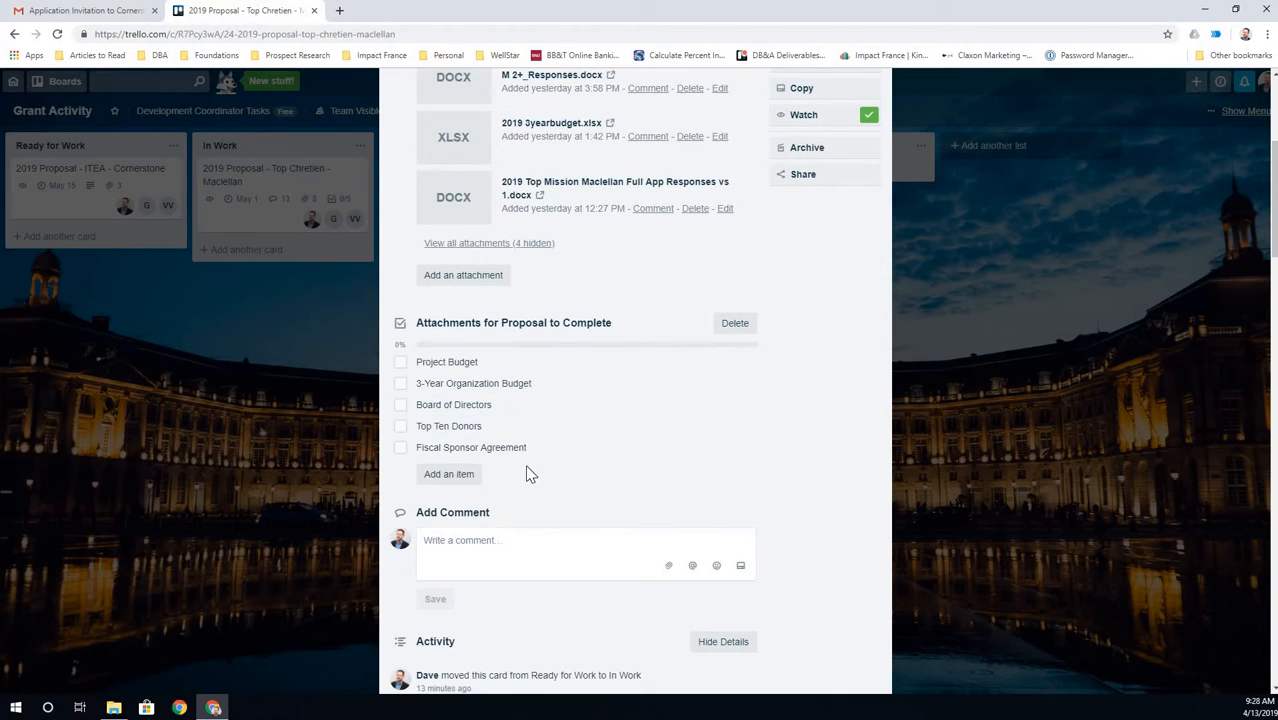
pyautogui.scroll(-3, 522, 470)
pyautogui.scroll(3, 488, 260)
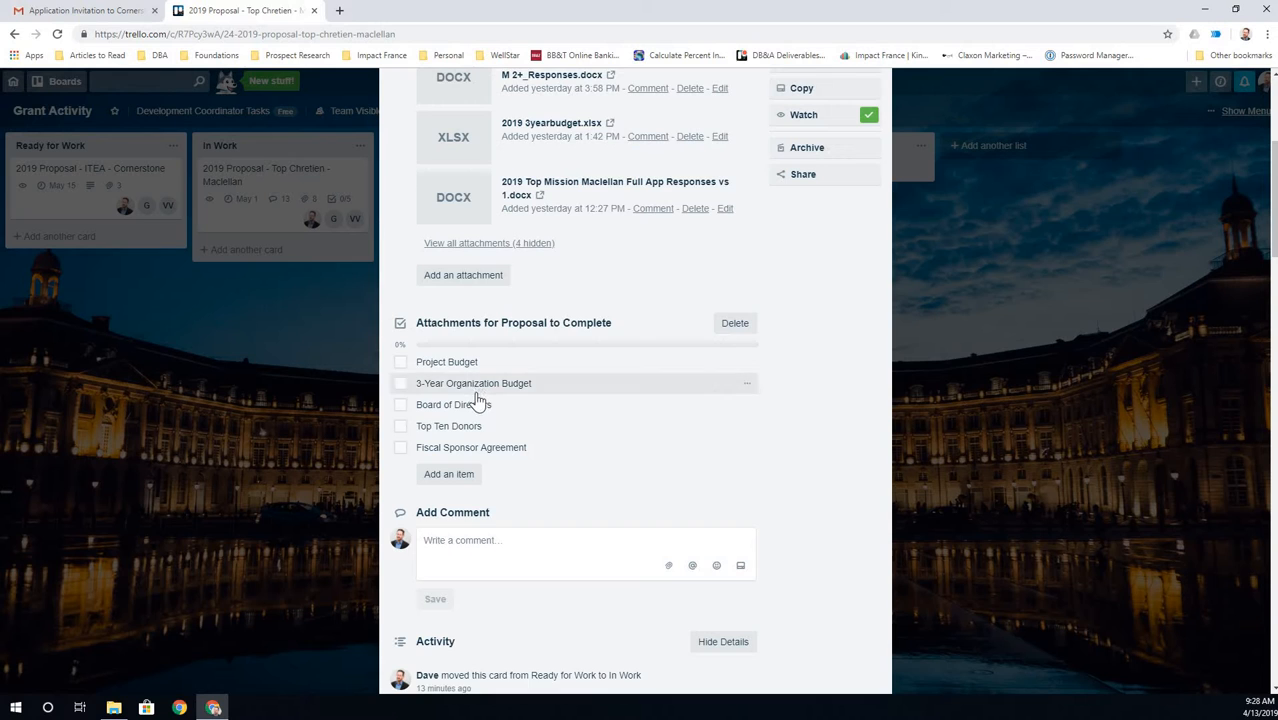
pyautogui.scroll(-1, 475, 391)
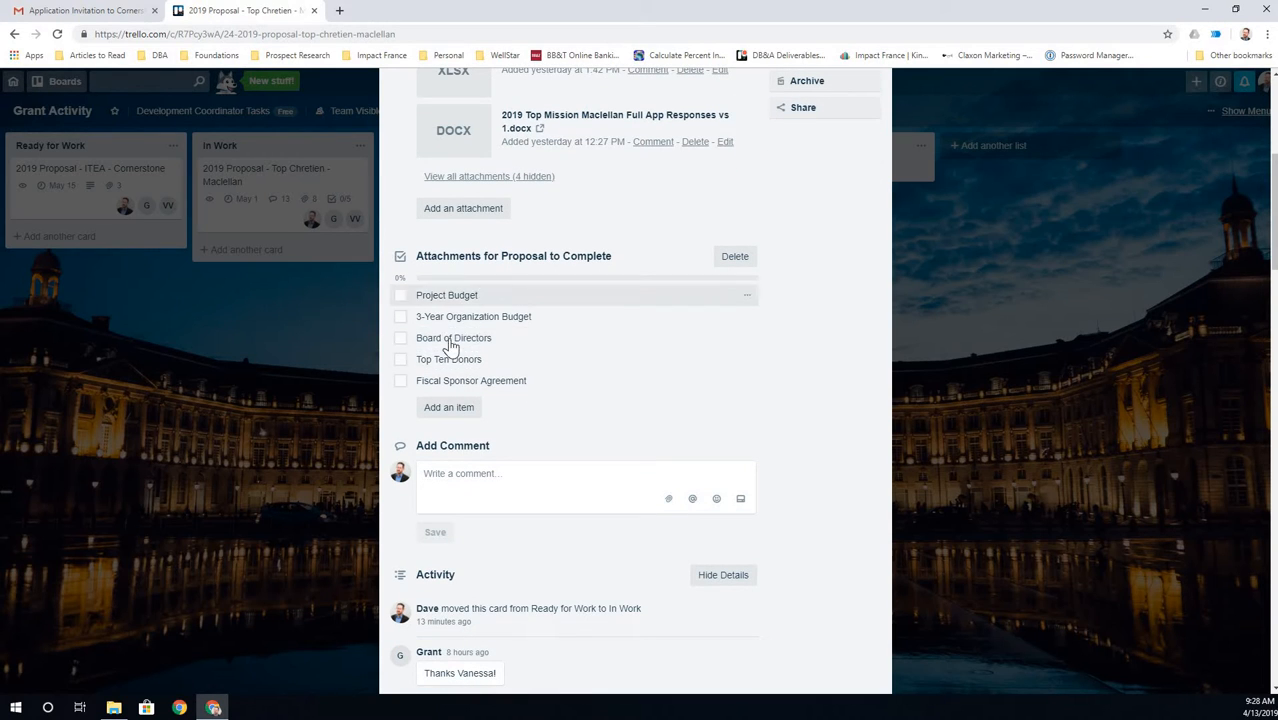
pyautogui.scroll(-2, 558, 402)
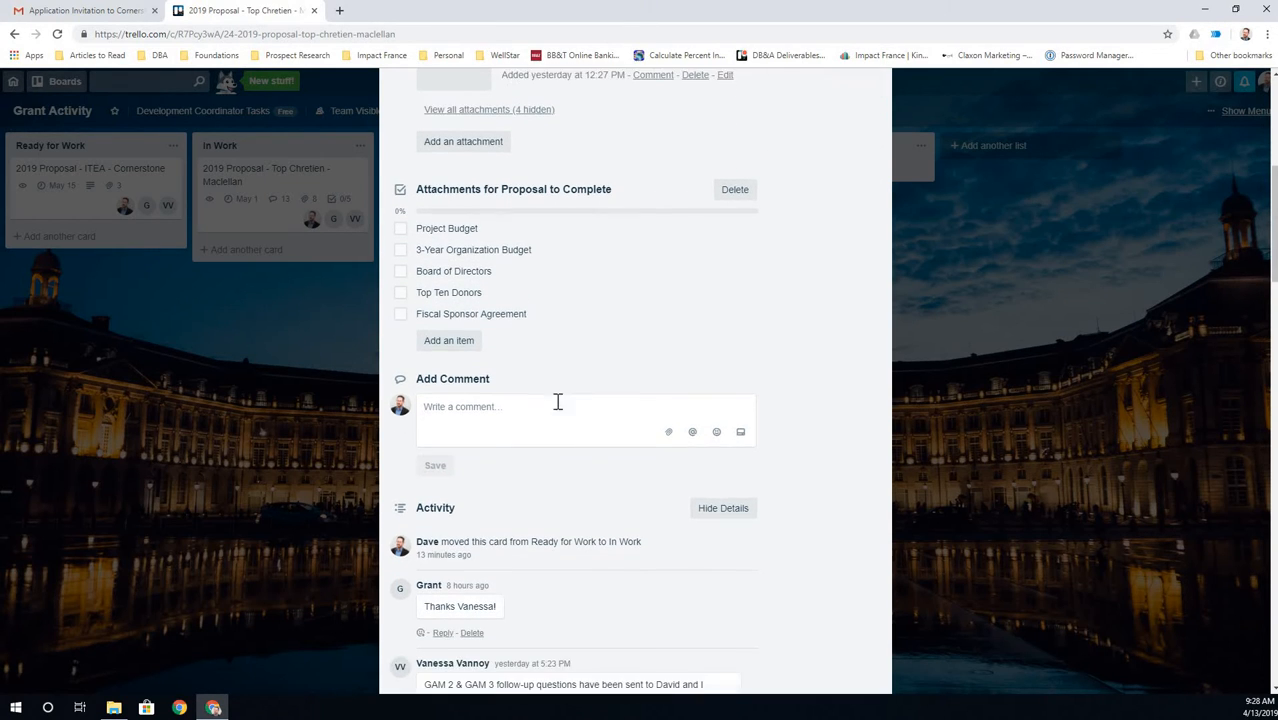
pyautogui.scroll(-2, 558, 405)
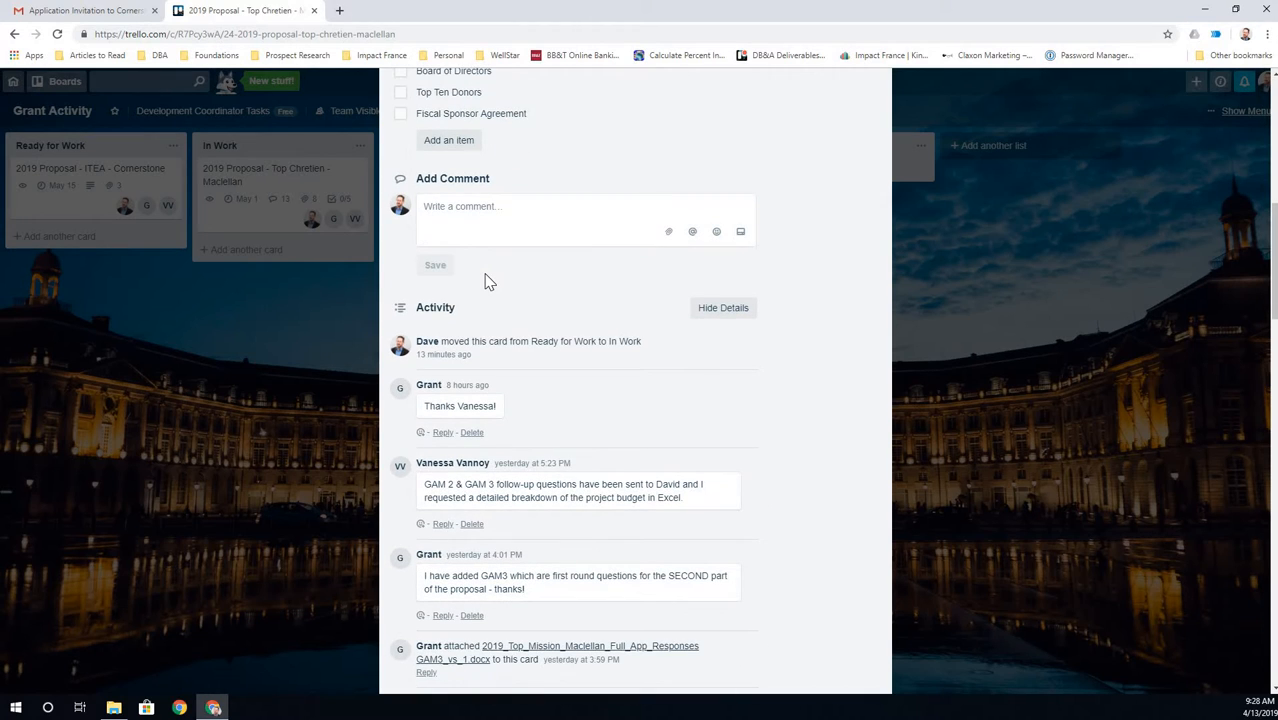
pyautogui.scroll(-1, 487, 281)
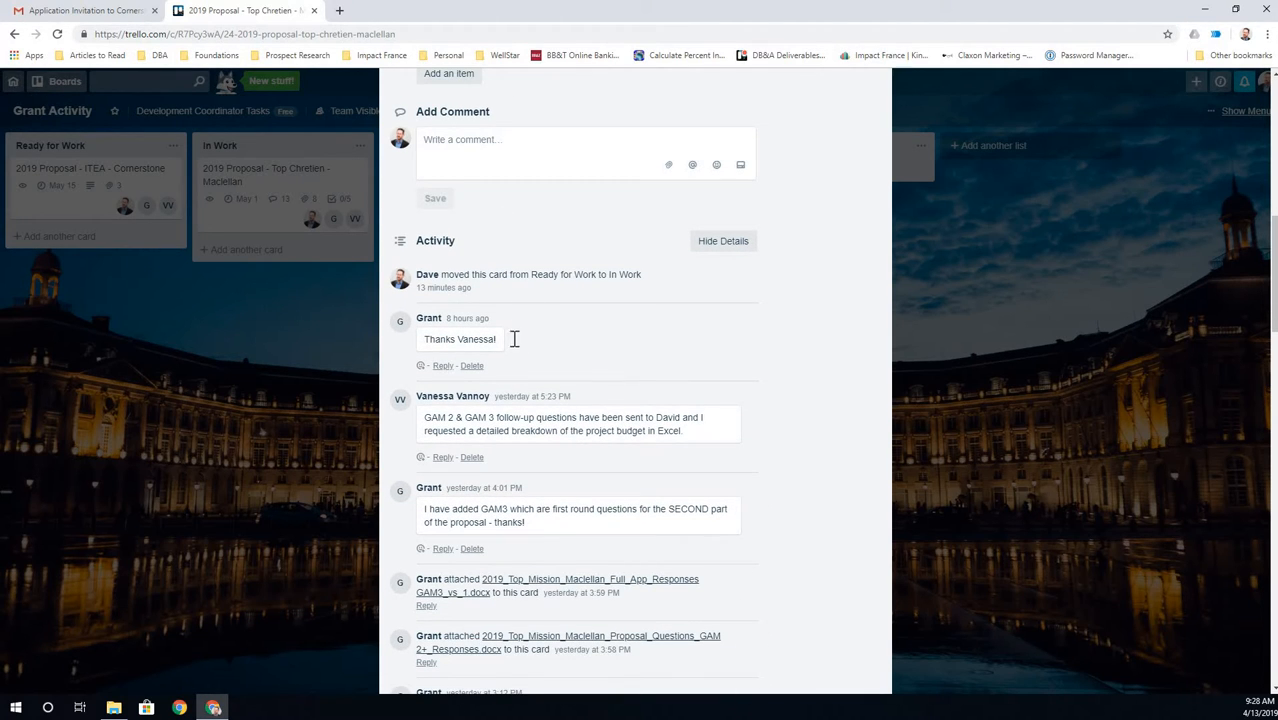
pyautogui.scroll(1, 580, 350)
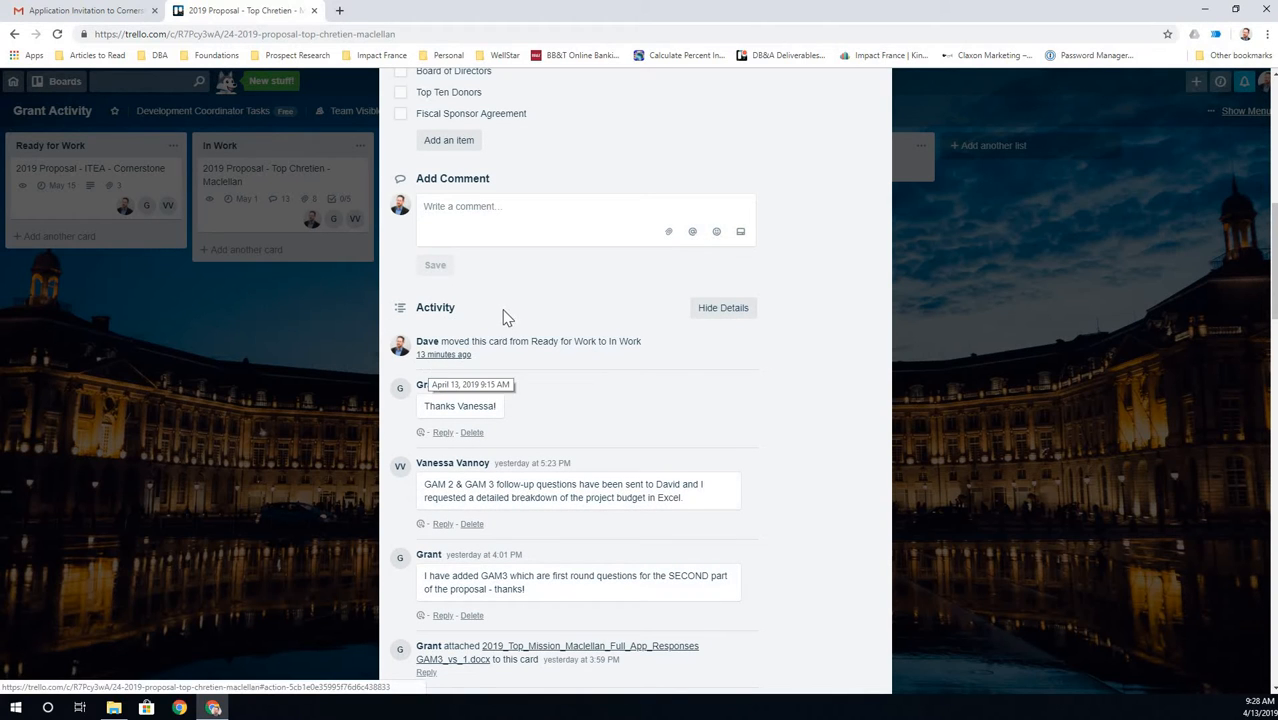
pyautogui.scroll(7, 503, 320)
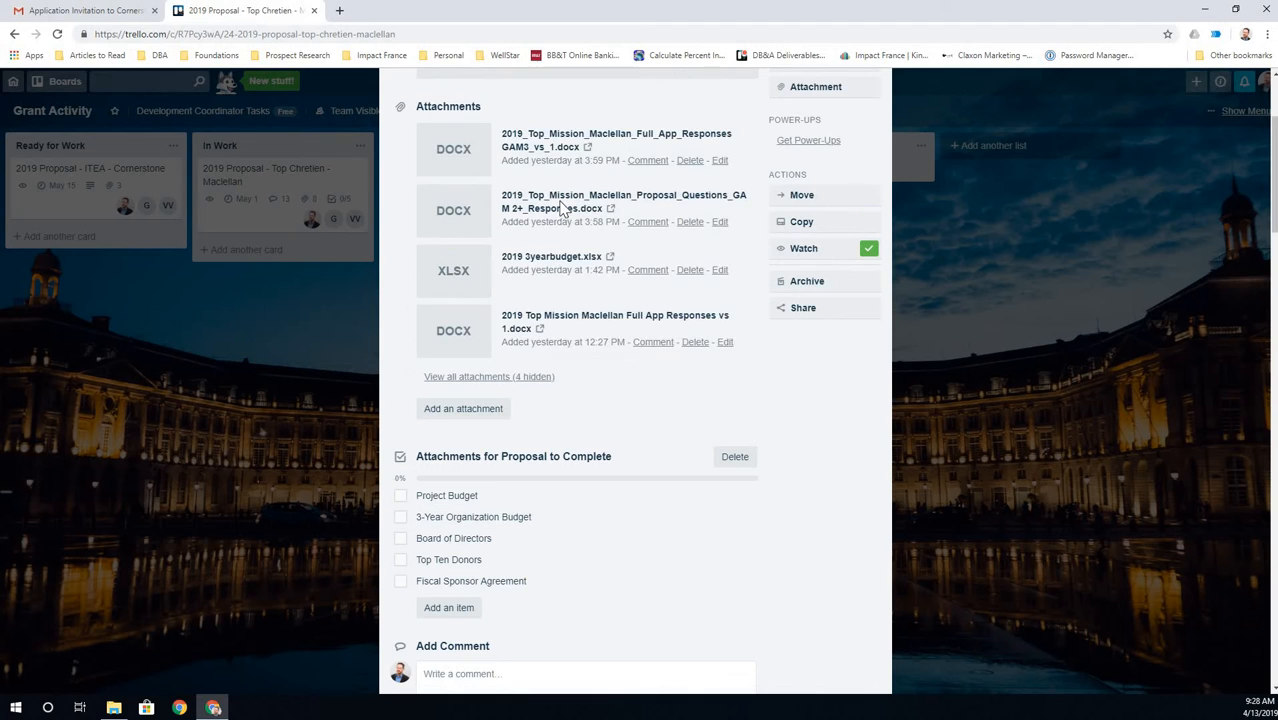
pyautogui.scroll(-7, 536, 379)
pyautogui.scroll(-5, 505, 325)
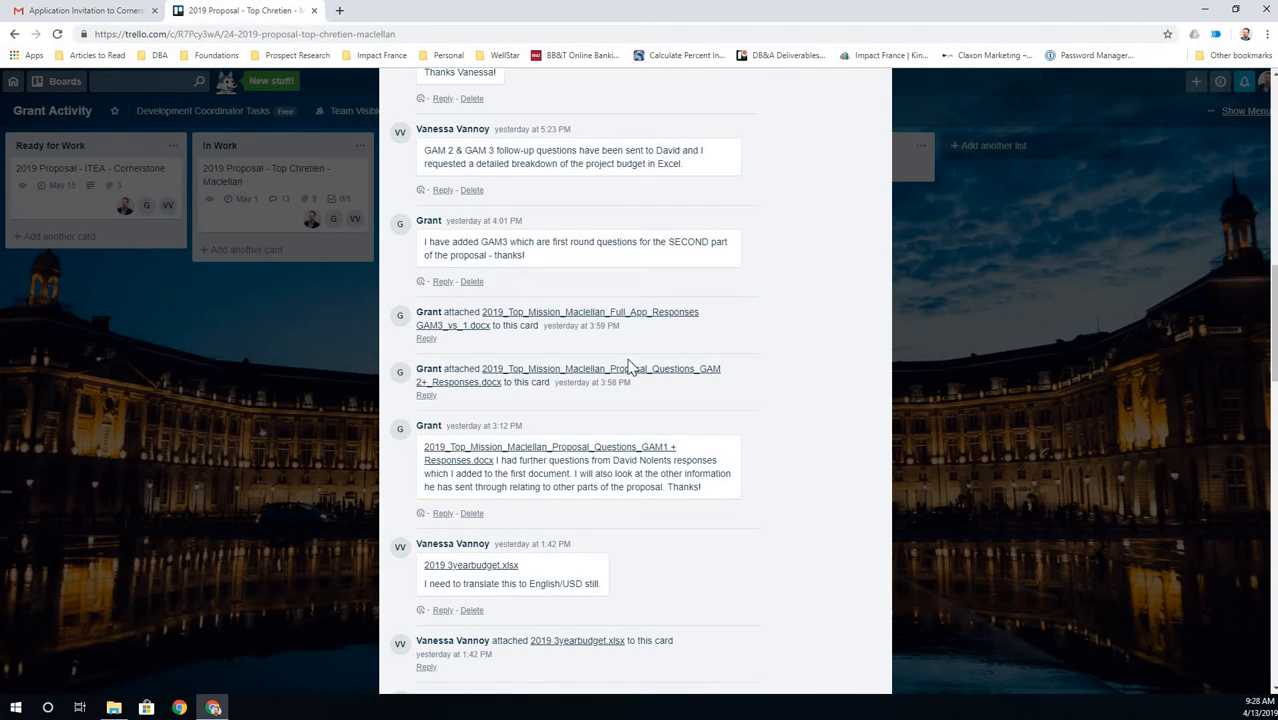
pyautogui.scroll(-3, 500, 390)
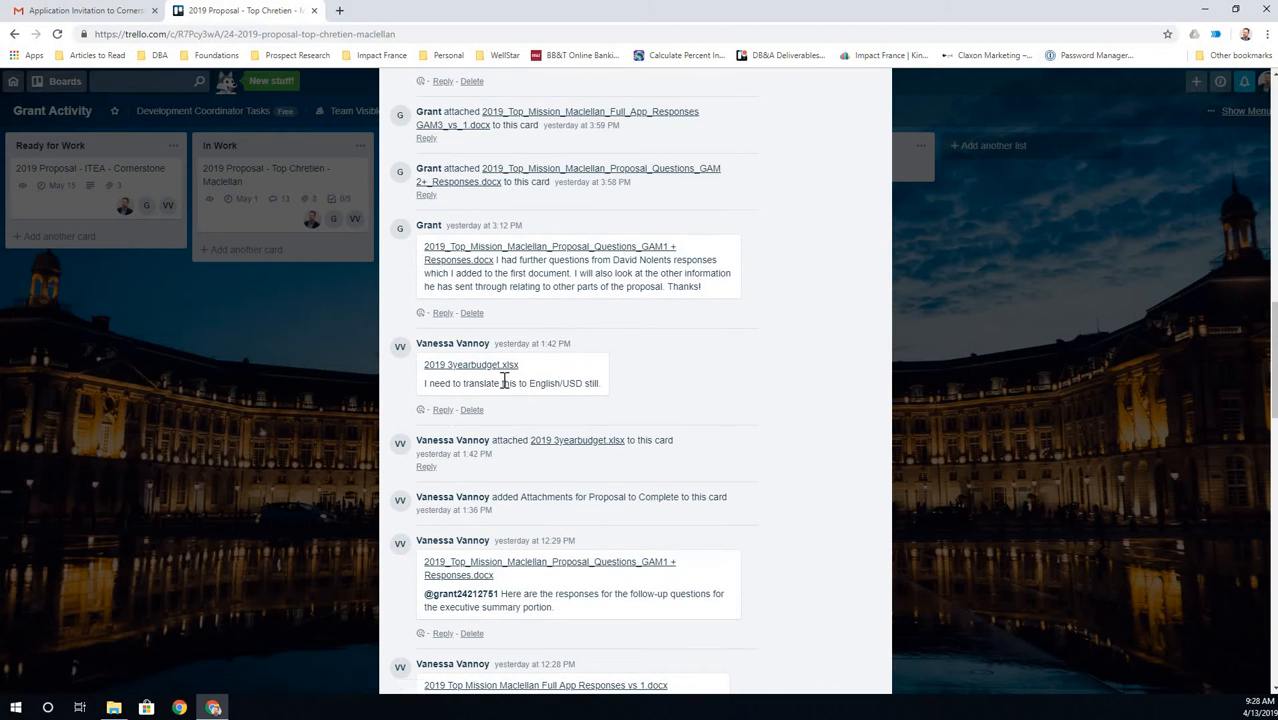
pyautogui.scroll(-7, 503, 383)
pyautogui.scroll(20, 504, 382)
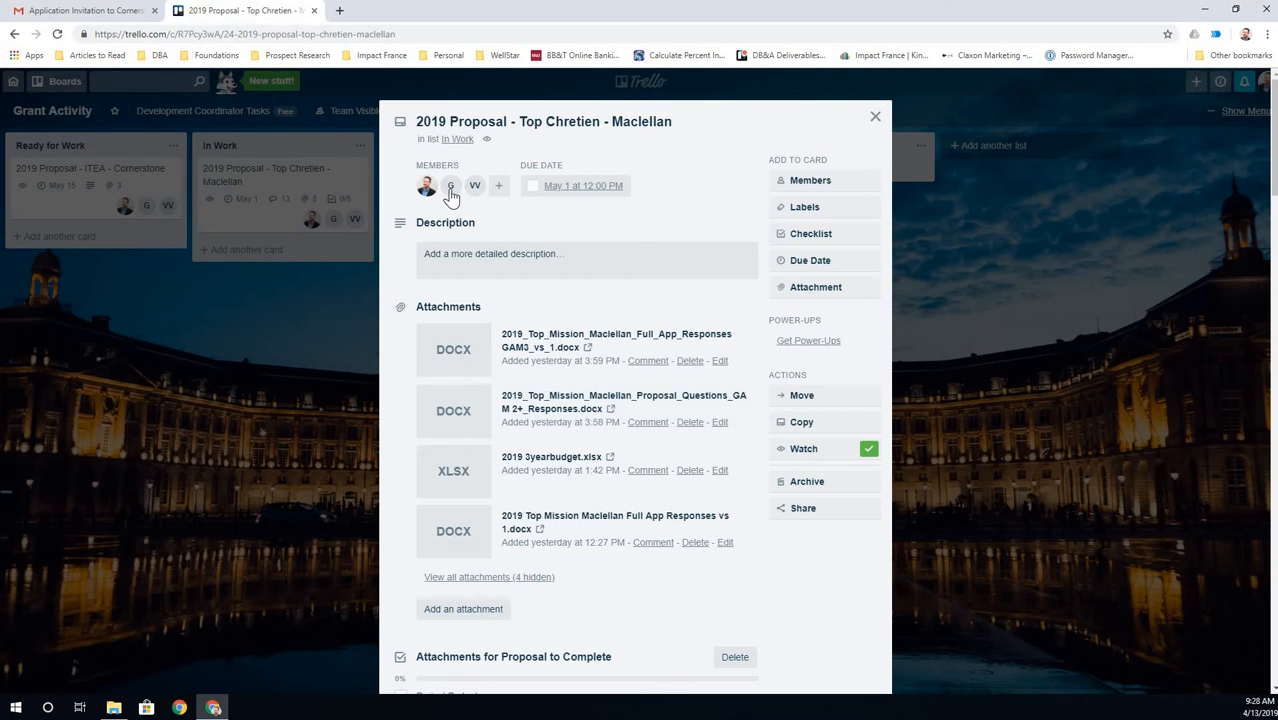
pyautogui.click(531, 188)
pyautogui.click(531, 188)
pyautogui.click(292, 190)
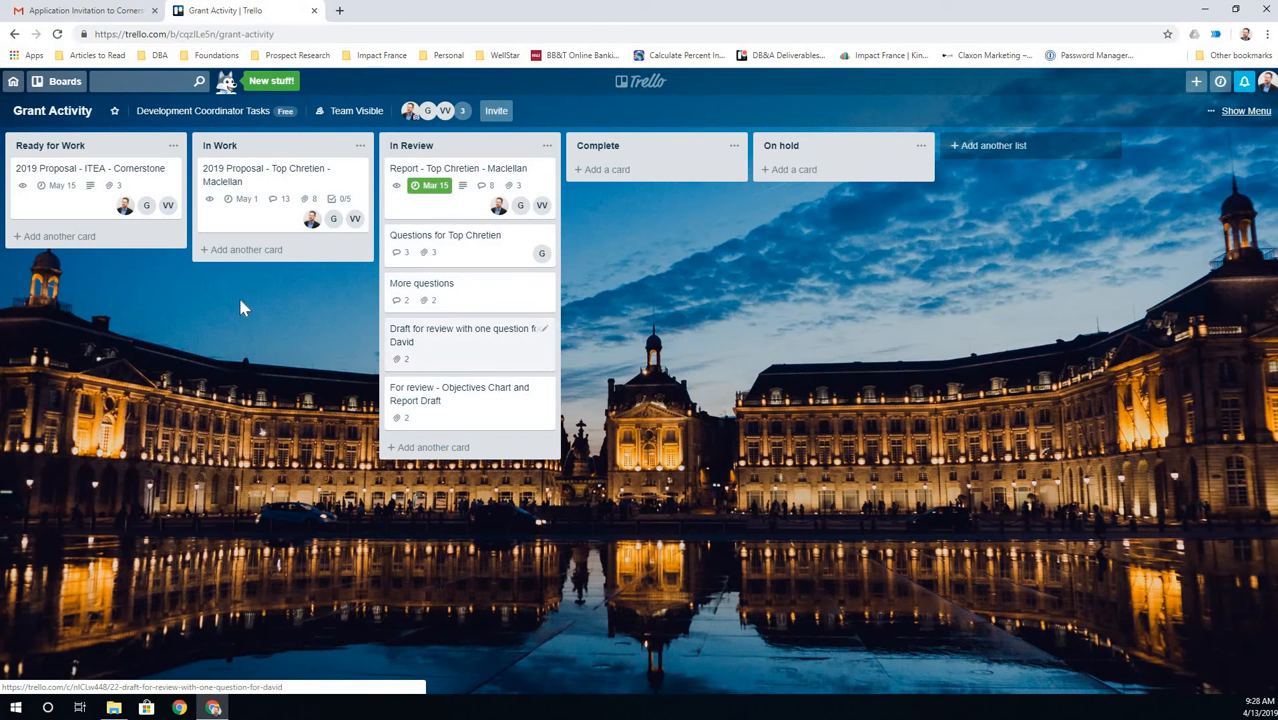
pyautogui.click(110, 177)
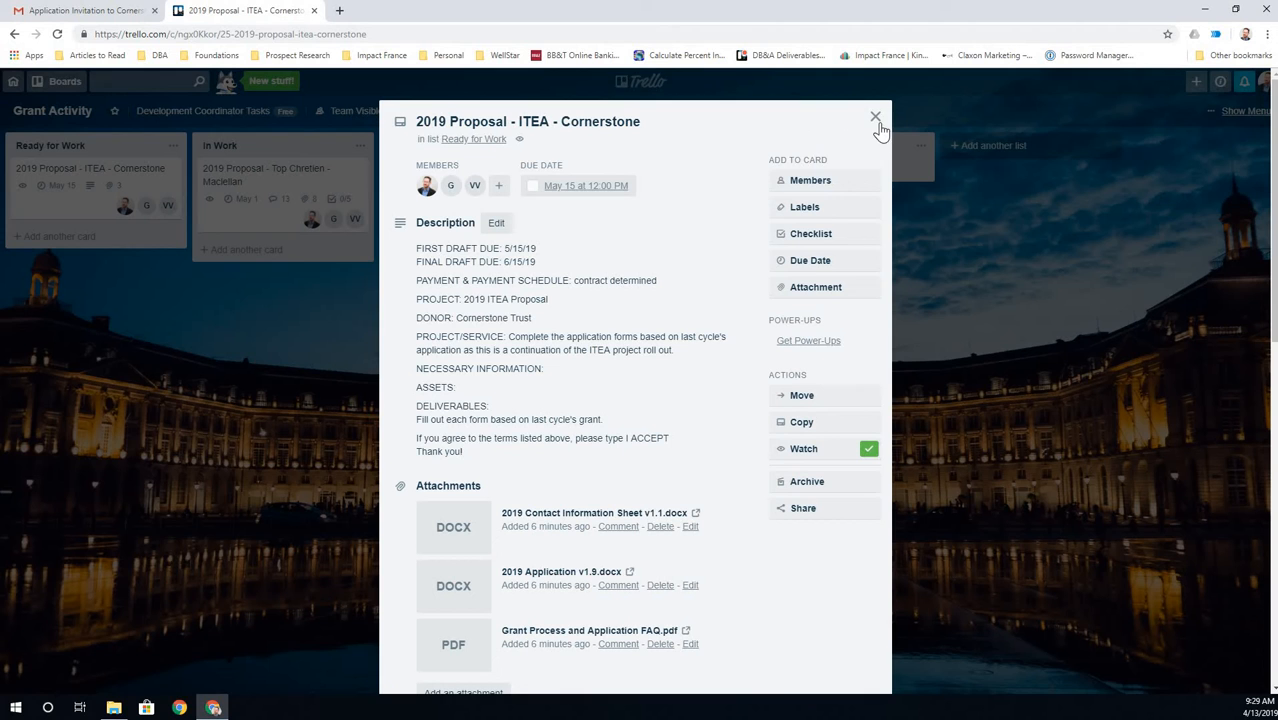
pyautogui.click(451, 76)
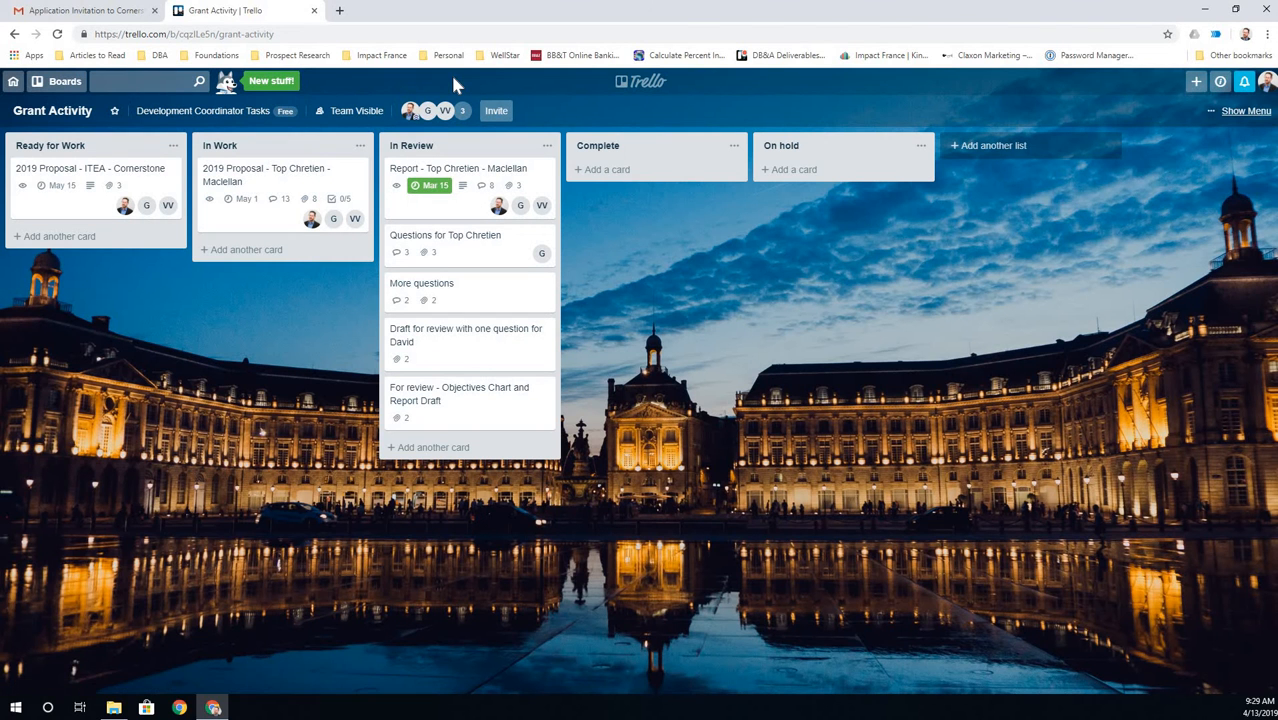